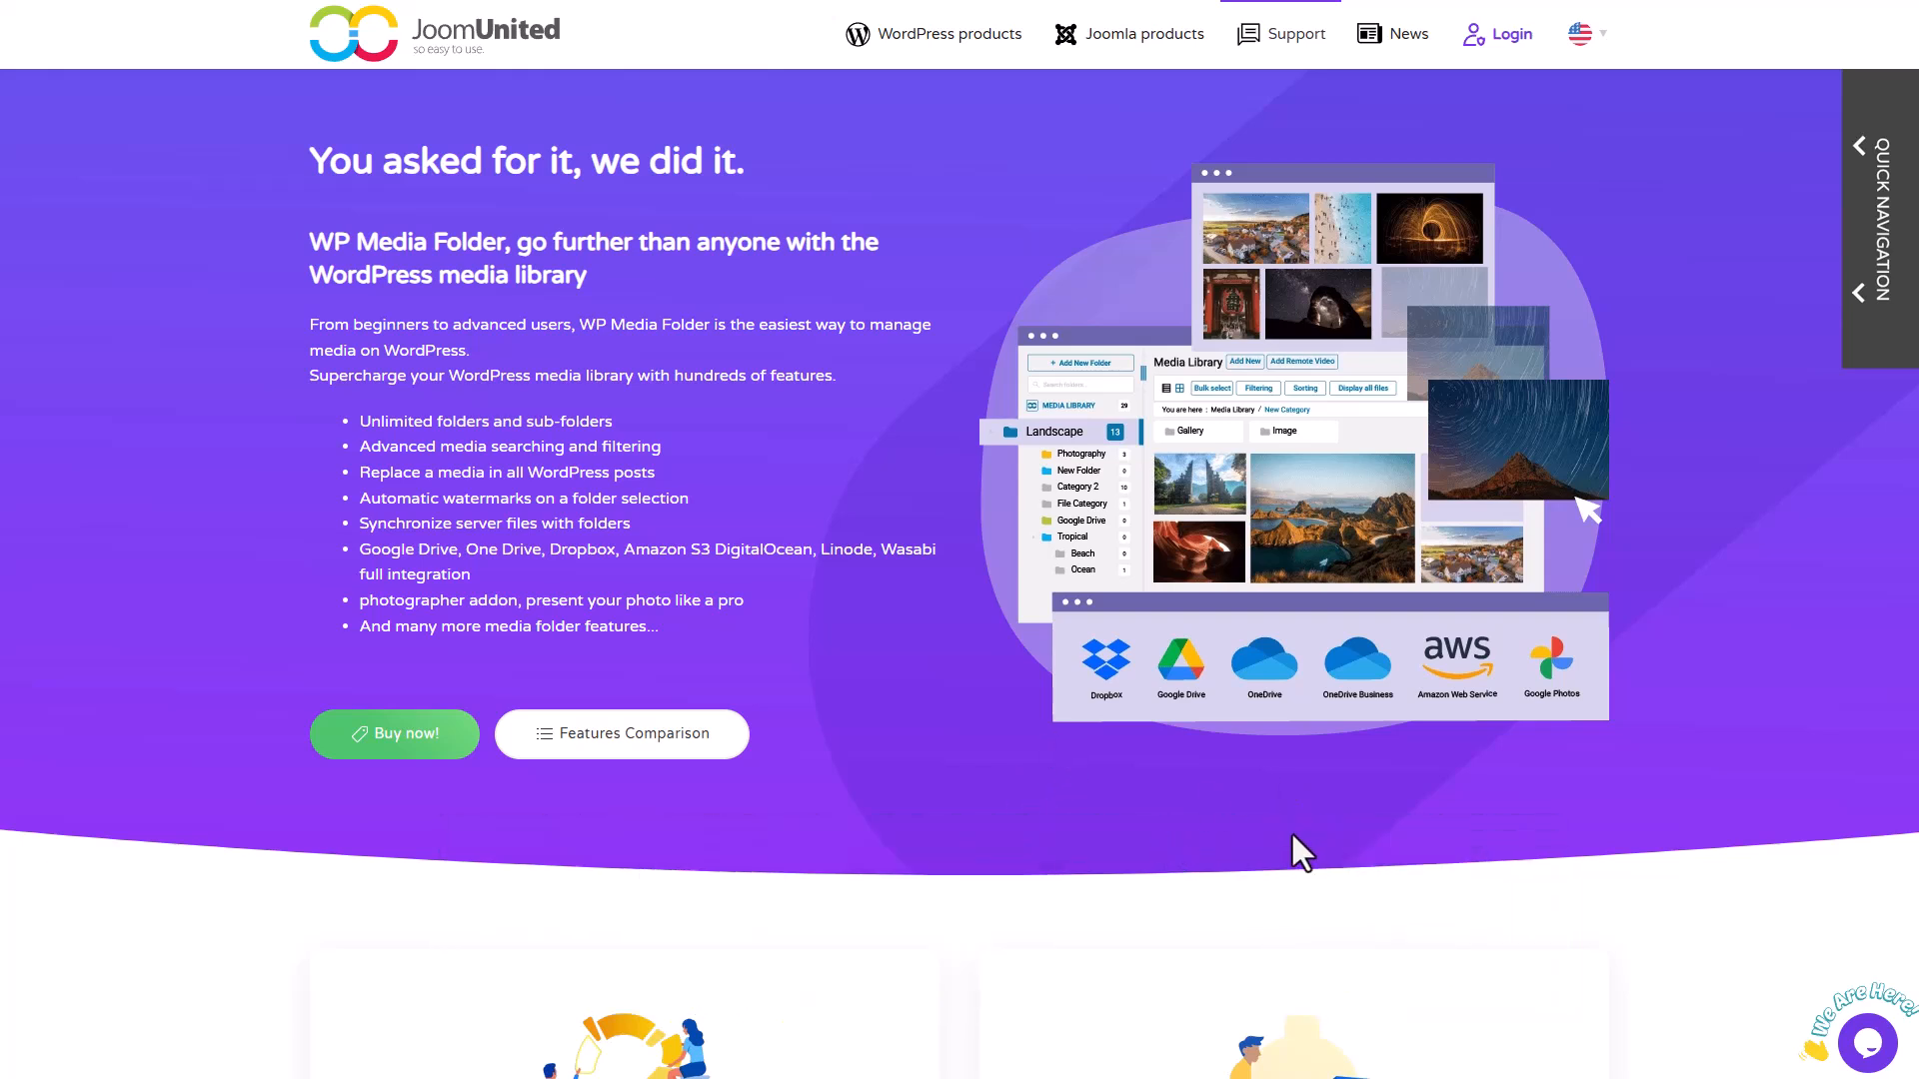
- Review the WP Media Folder product page's feature sections, from the media library overview down to the gallery management plugin
scroll(1289, 830, down, 3)
scroll(1287, 825, down, 9)
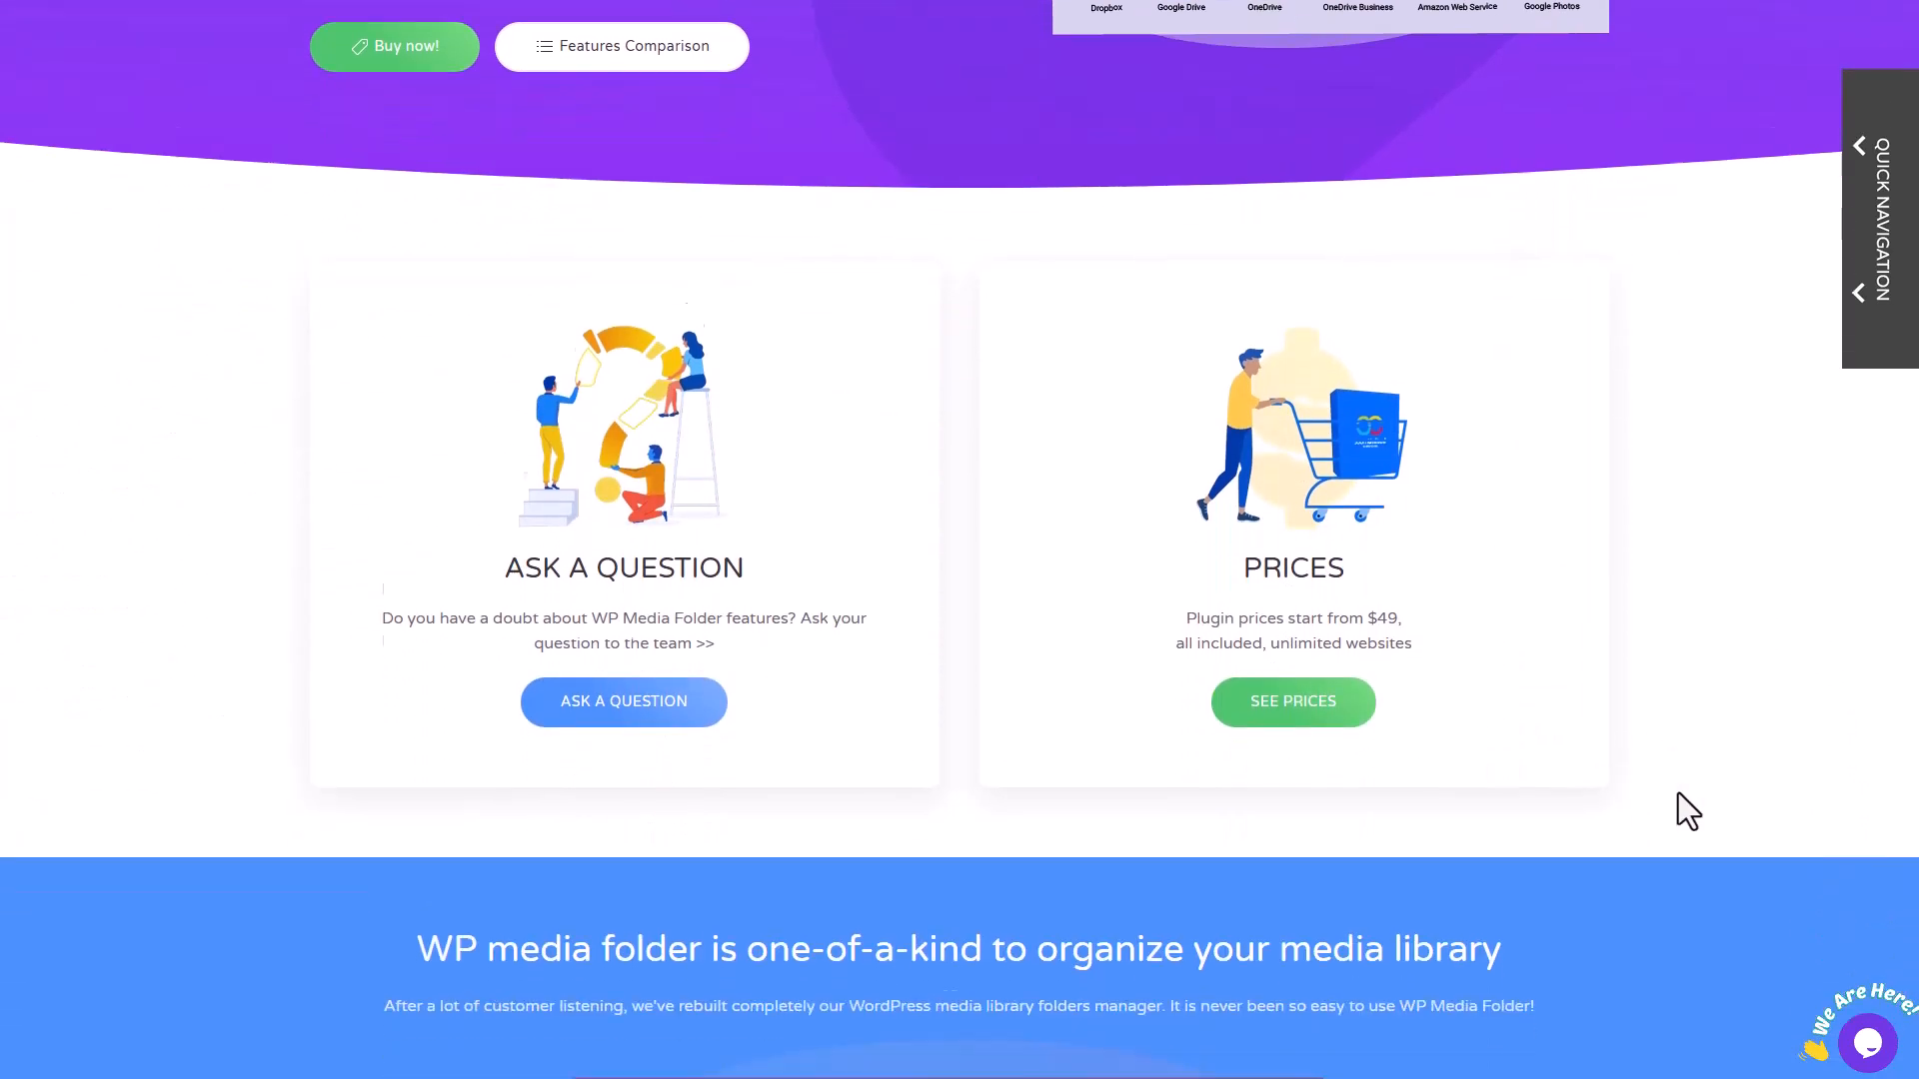
scroll(1789, 797, down, 3)
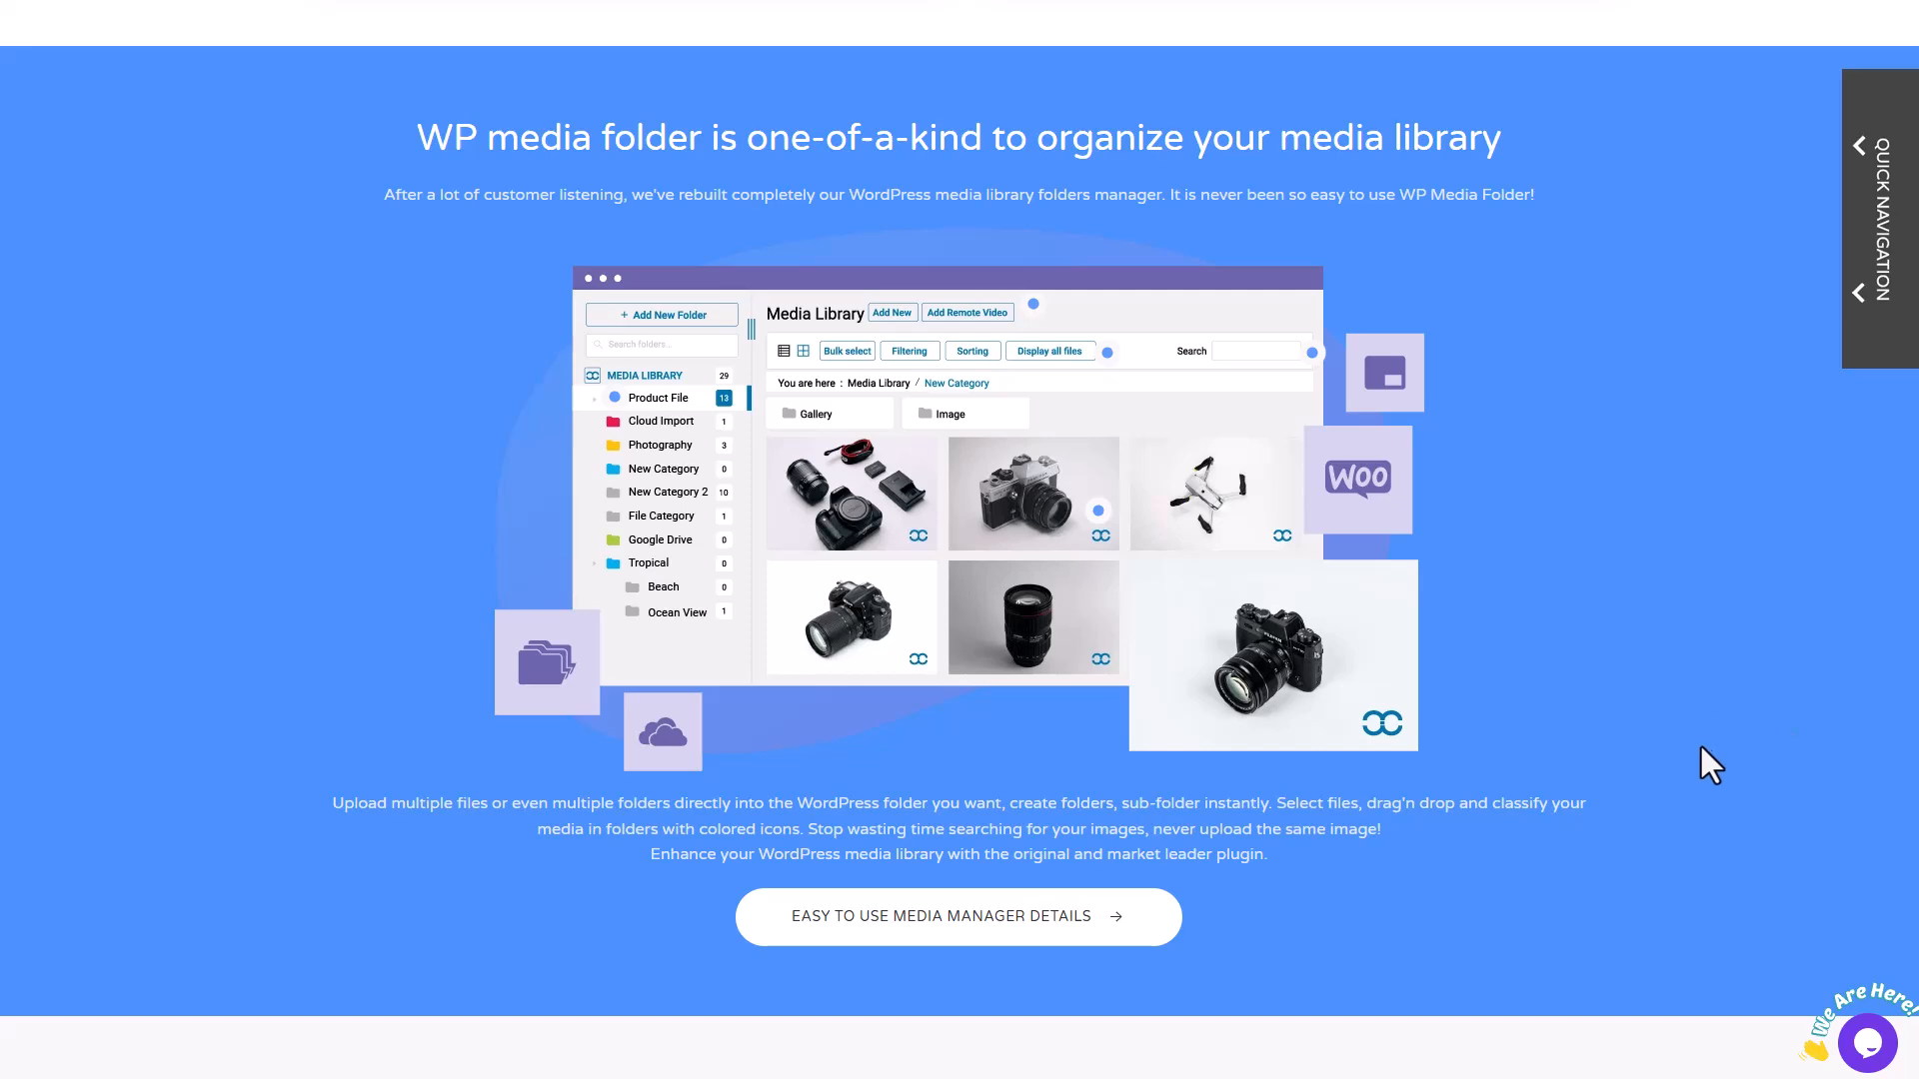
scroll(1725, 751, down, 7)
scroll(1726, 752, down, 13)
scroll(1728, 752, down, 10)
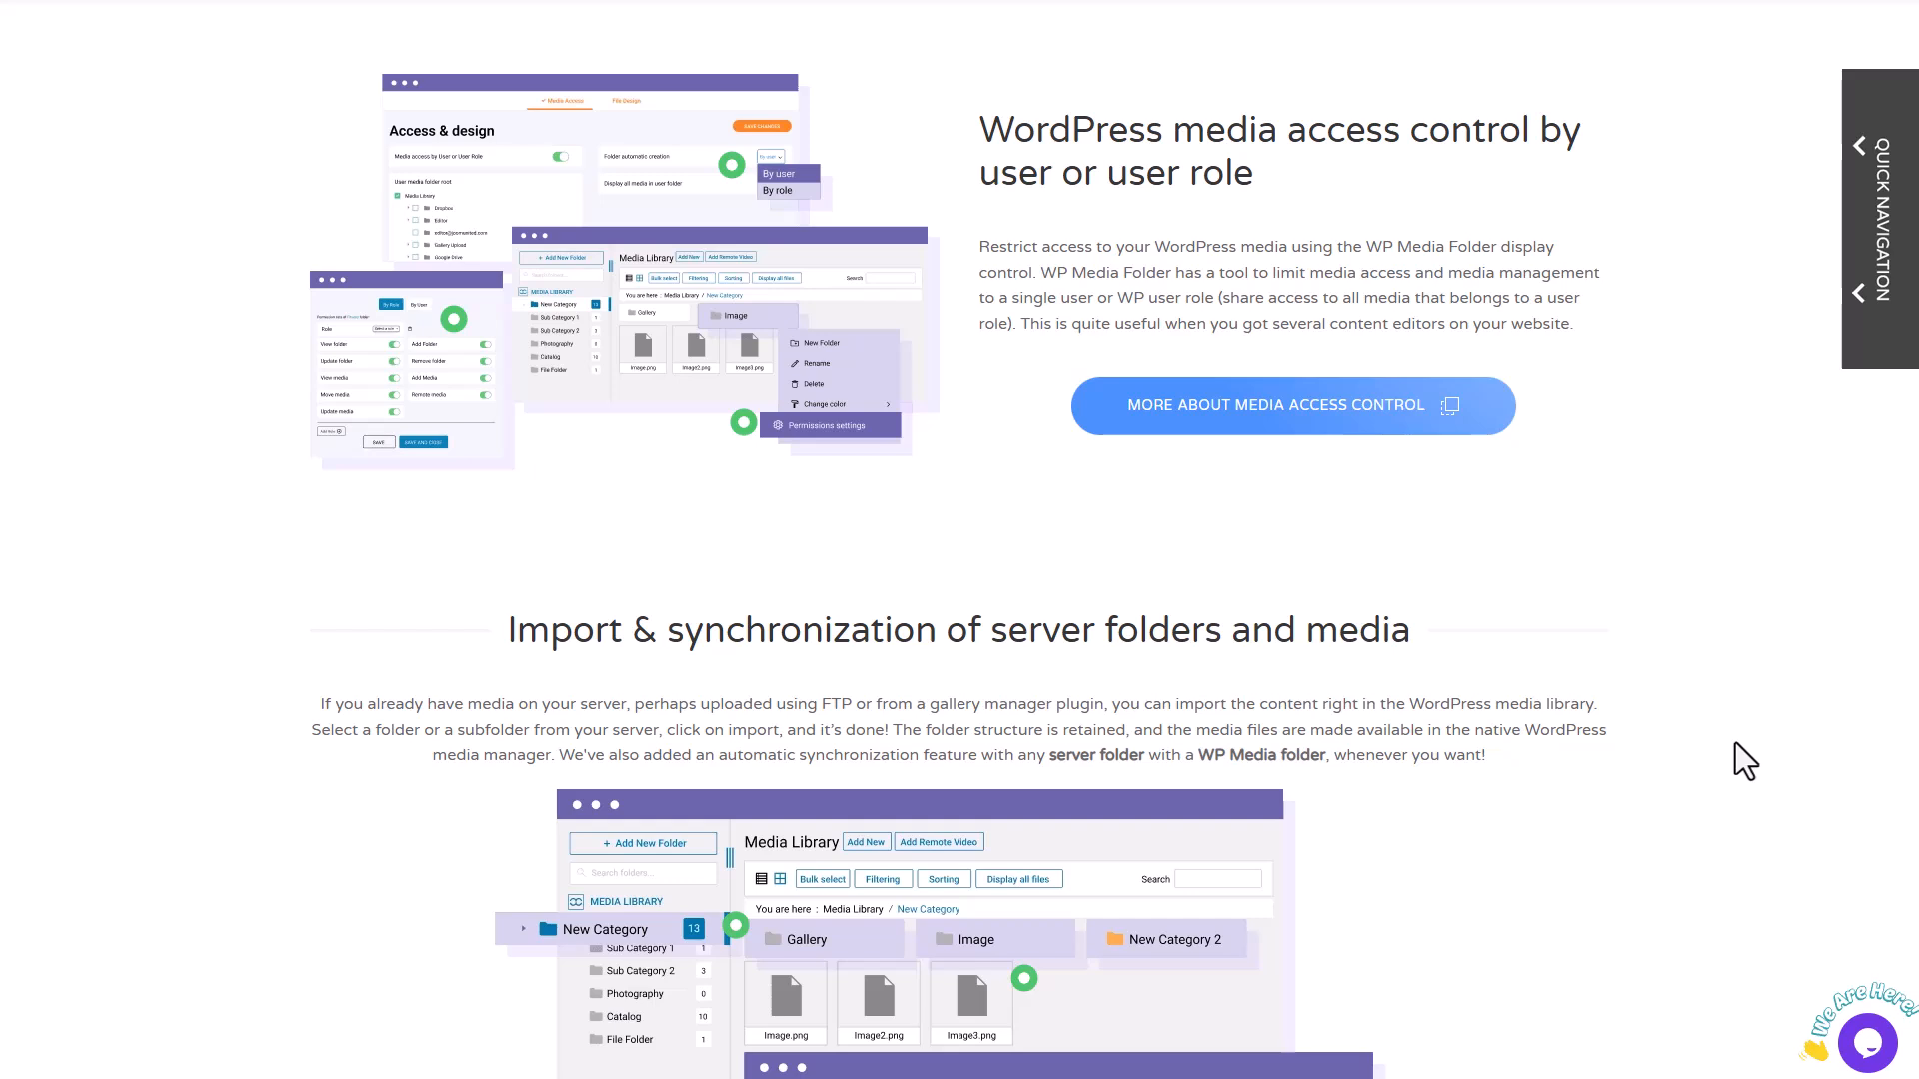
scroll(1735, 741, down, 10)
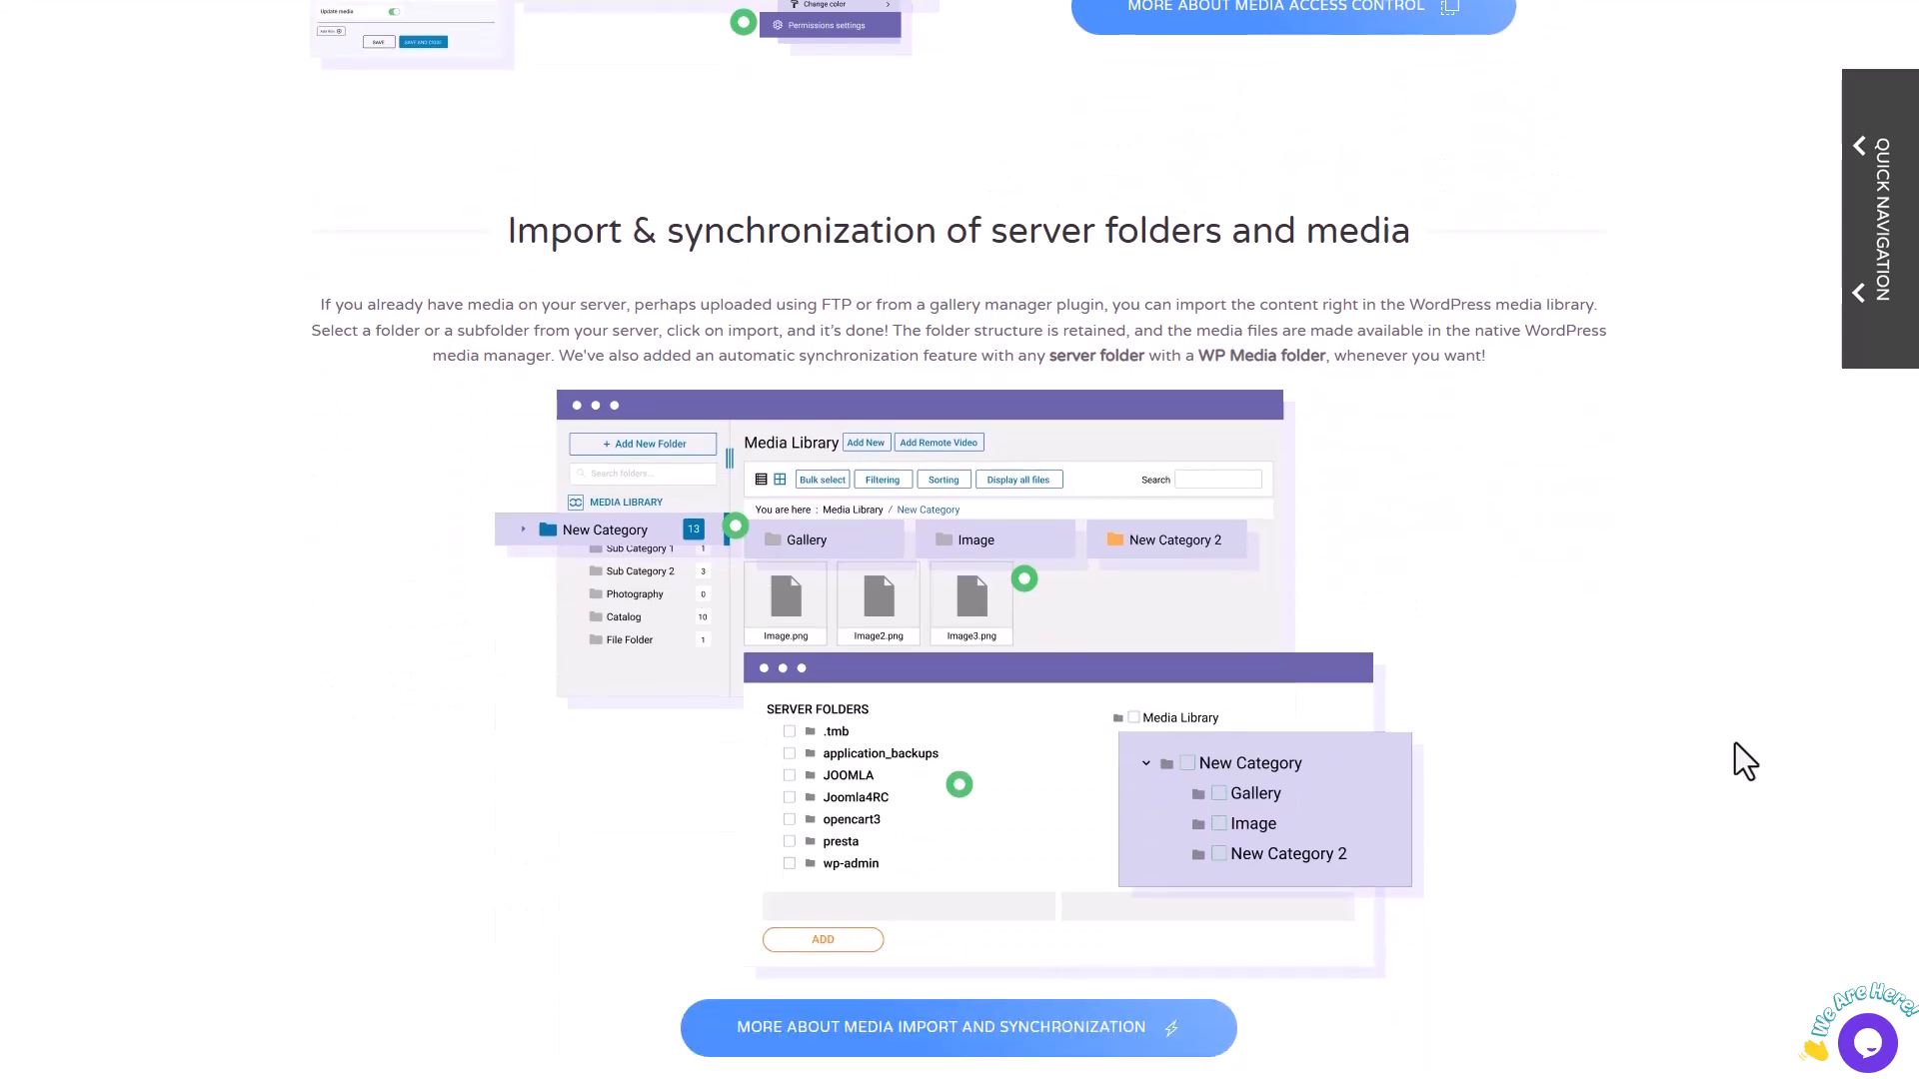
scroll(1738, 747, down, 5)
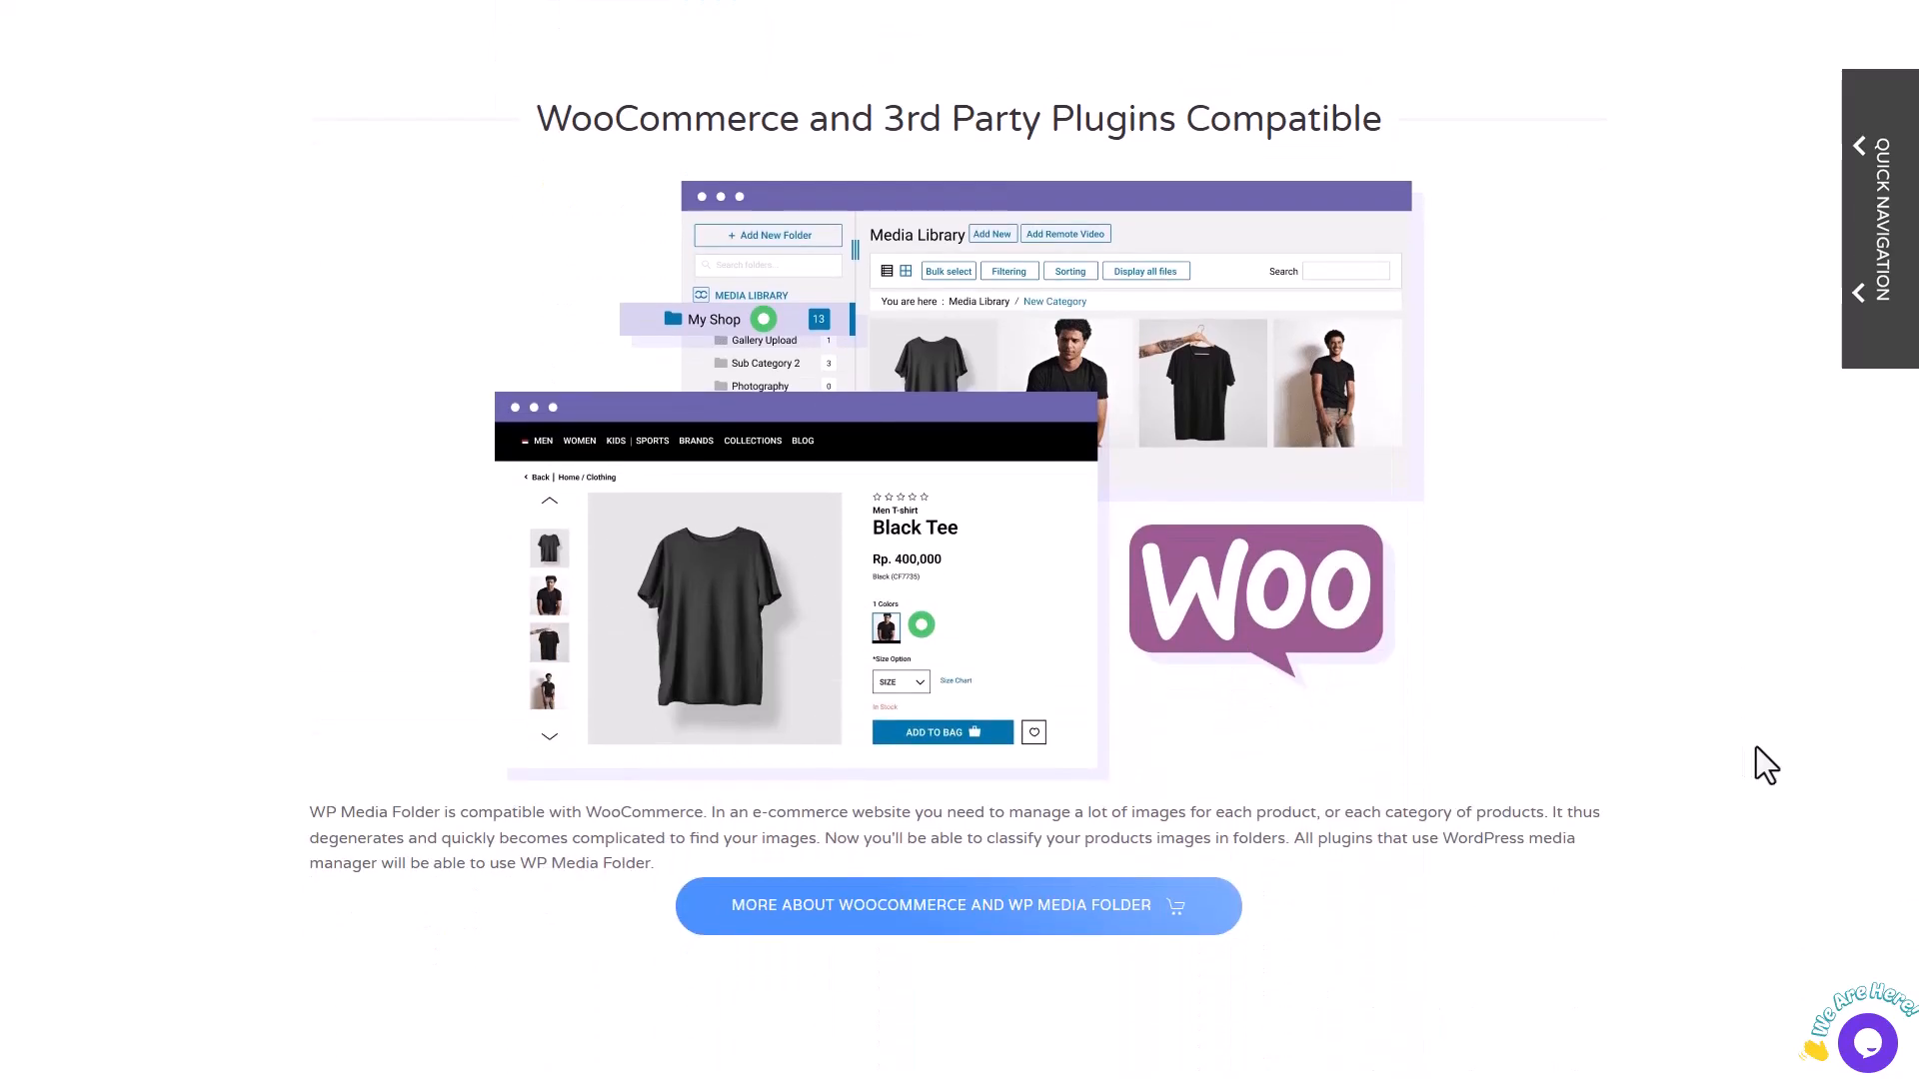
scroll(1756, 746, down, 10)
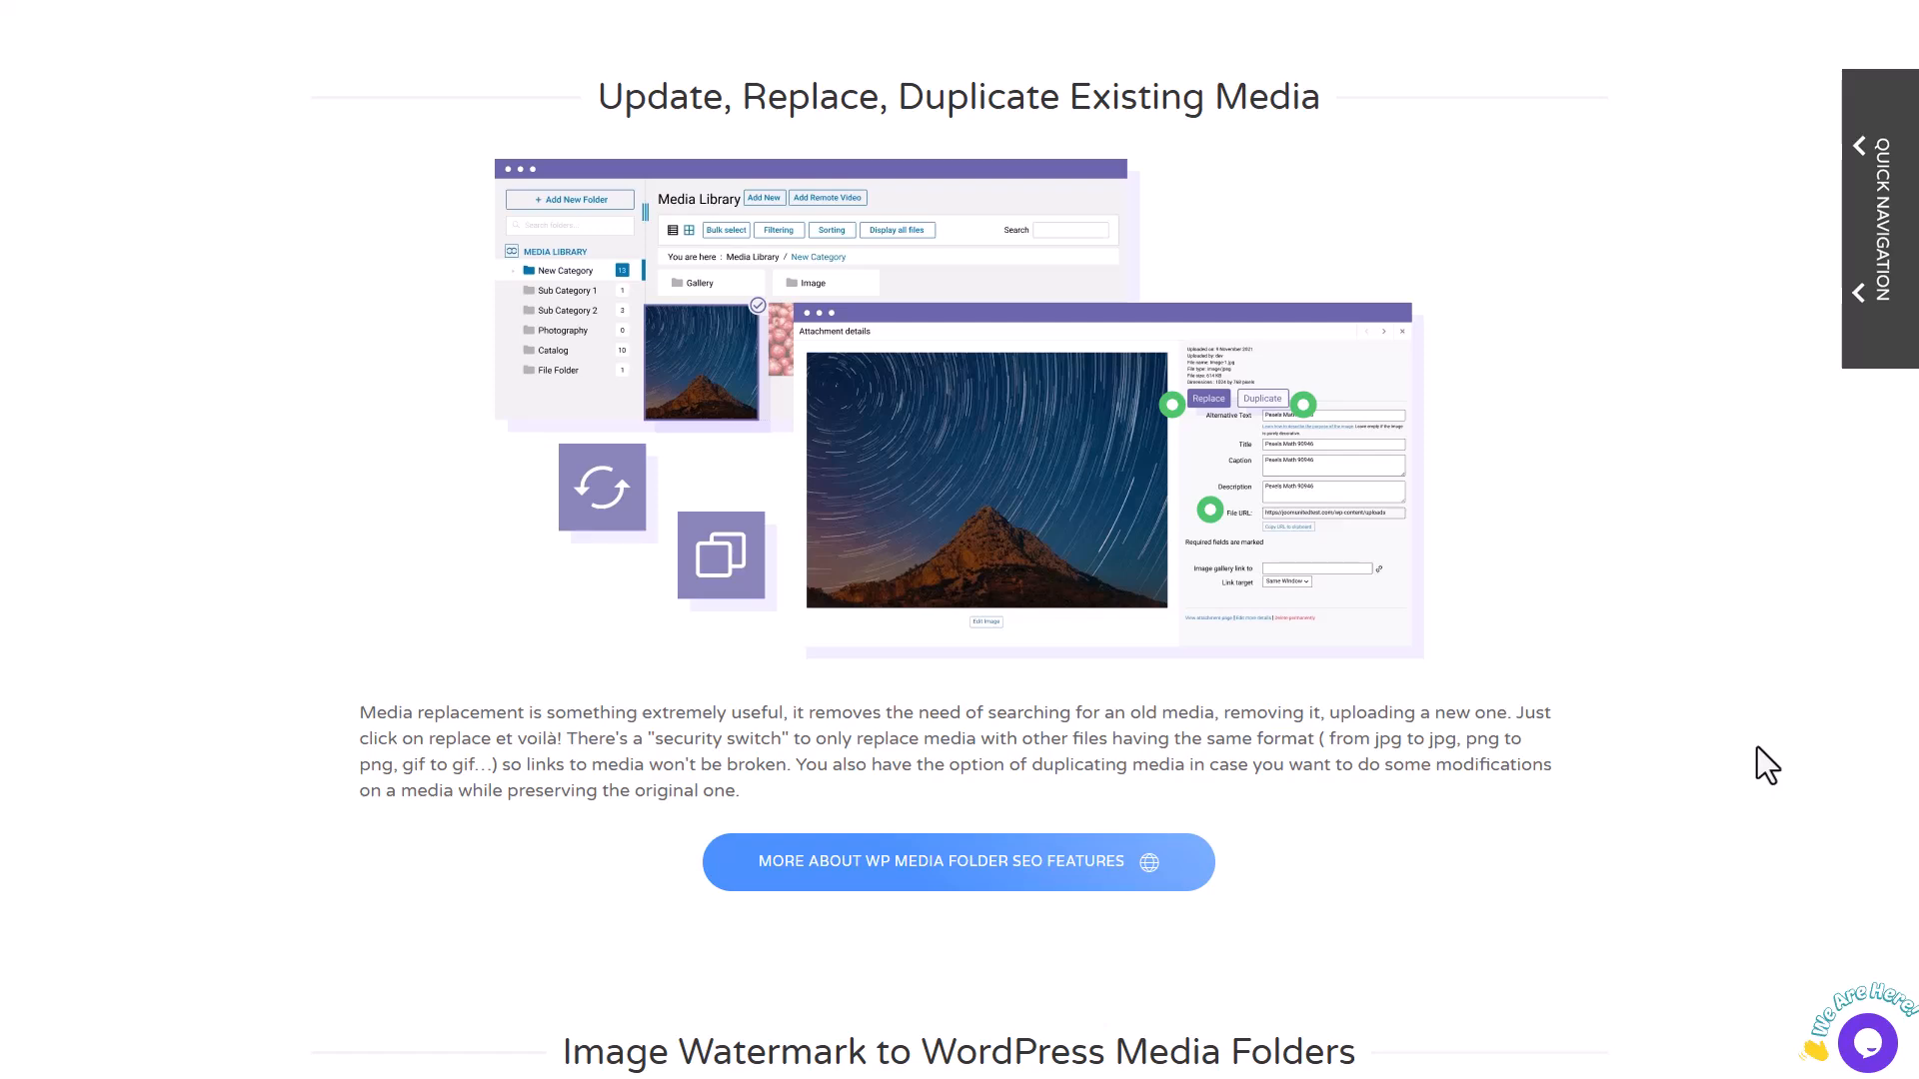
scroll(1756, 746, down, 10)
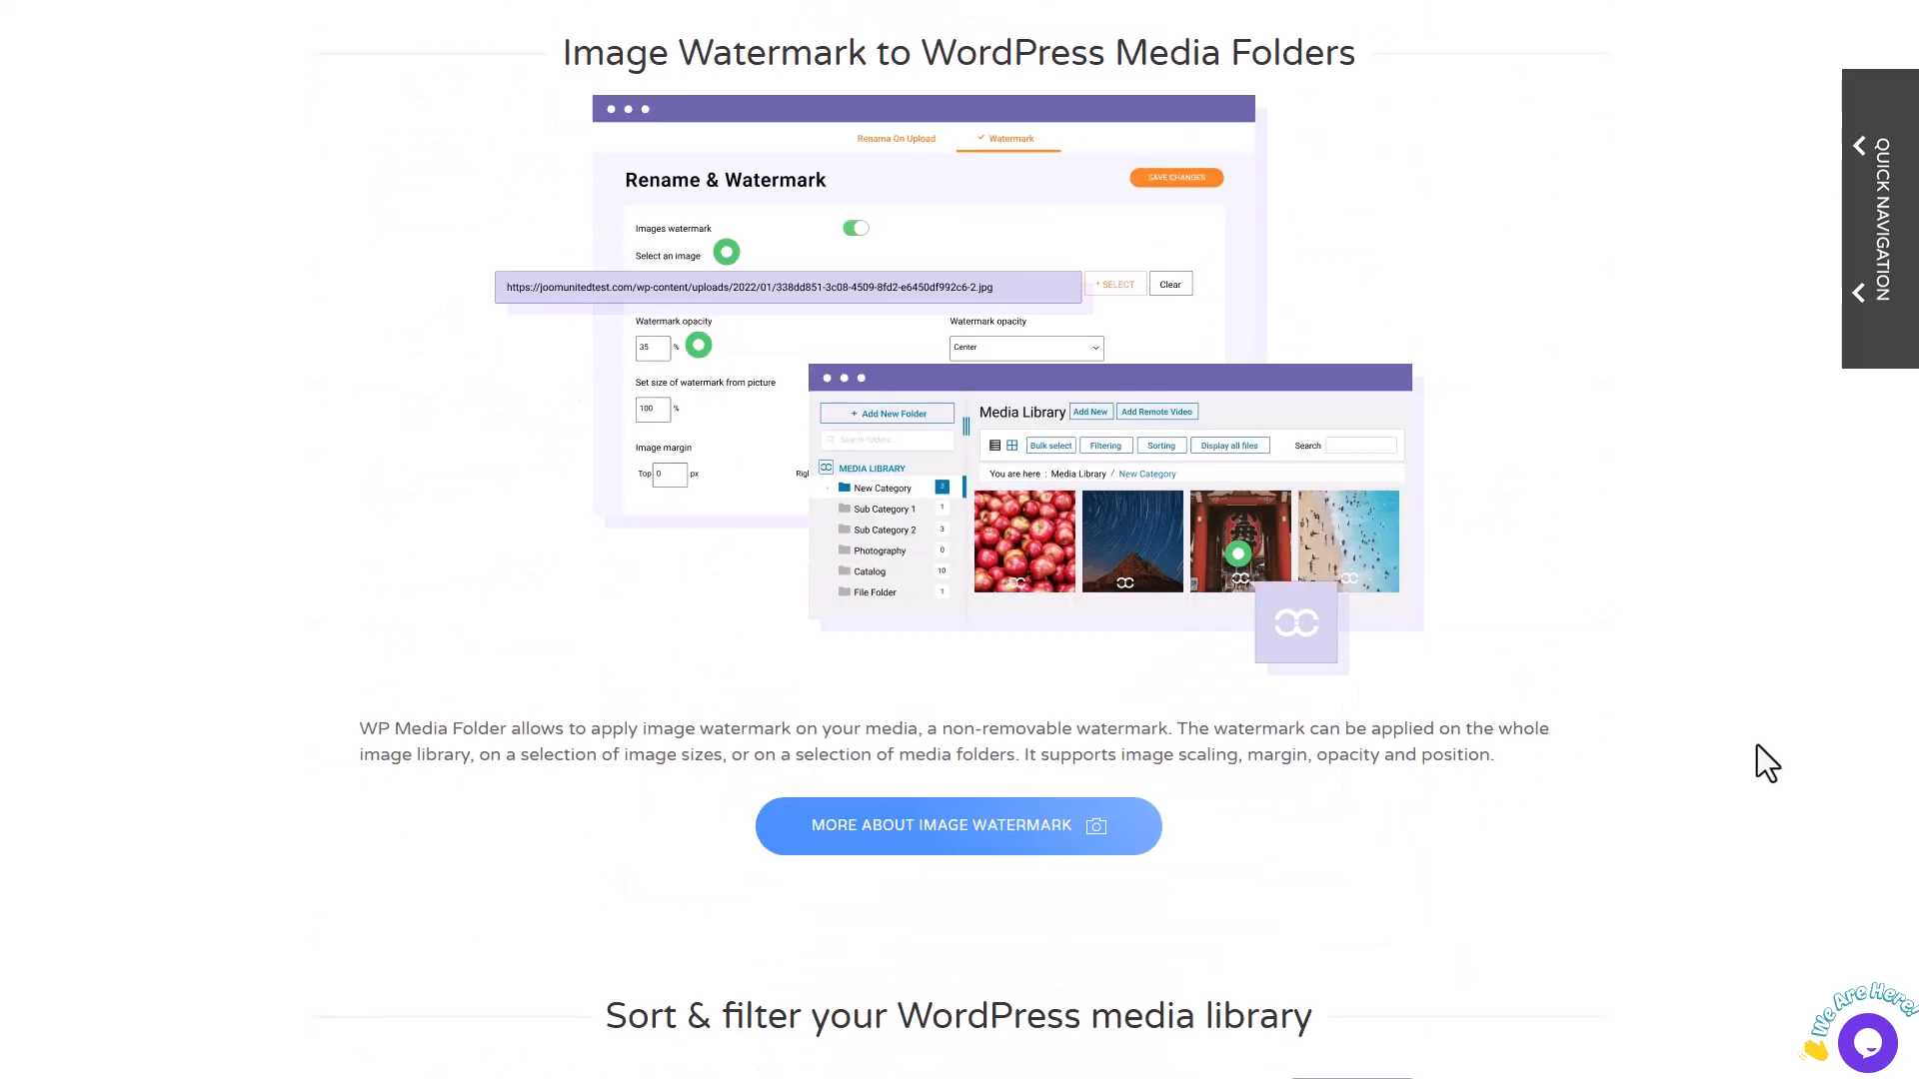
scroll(1755, 745, down, 9)
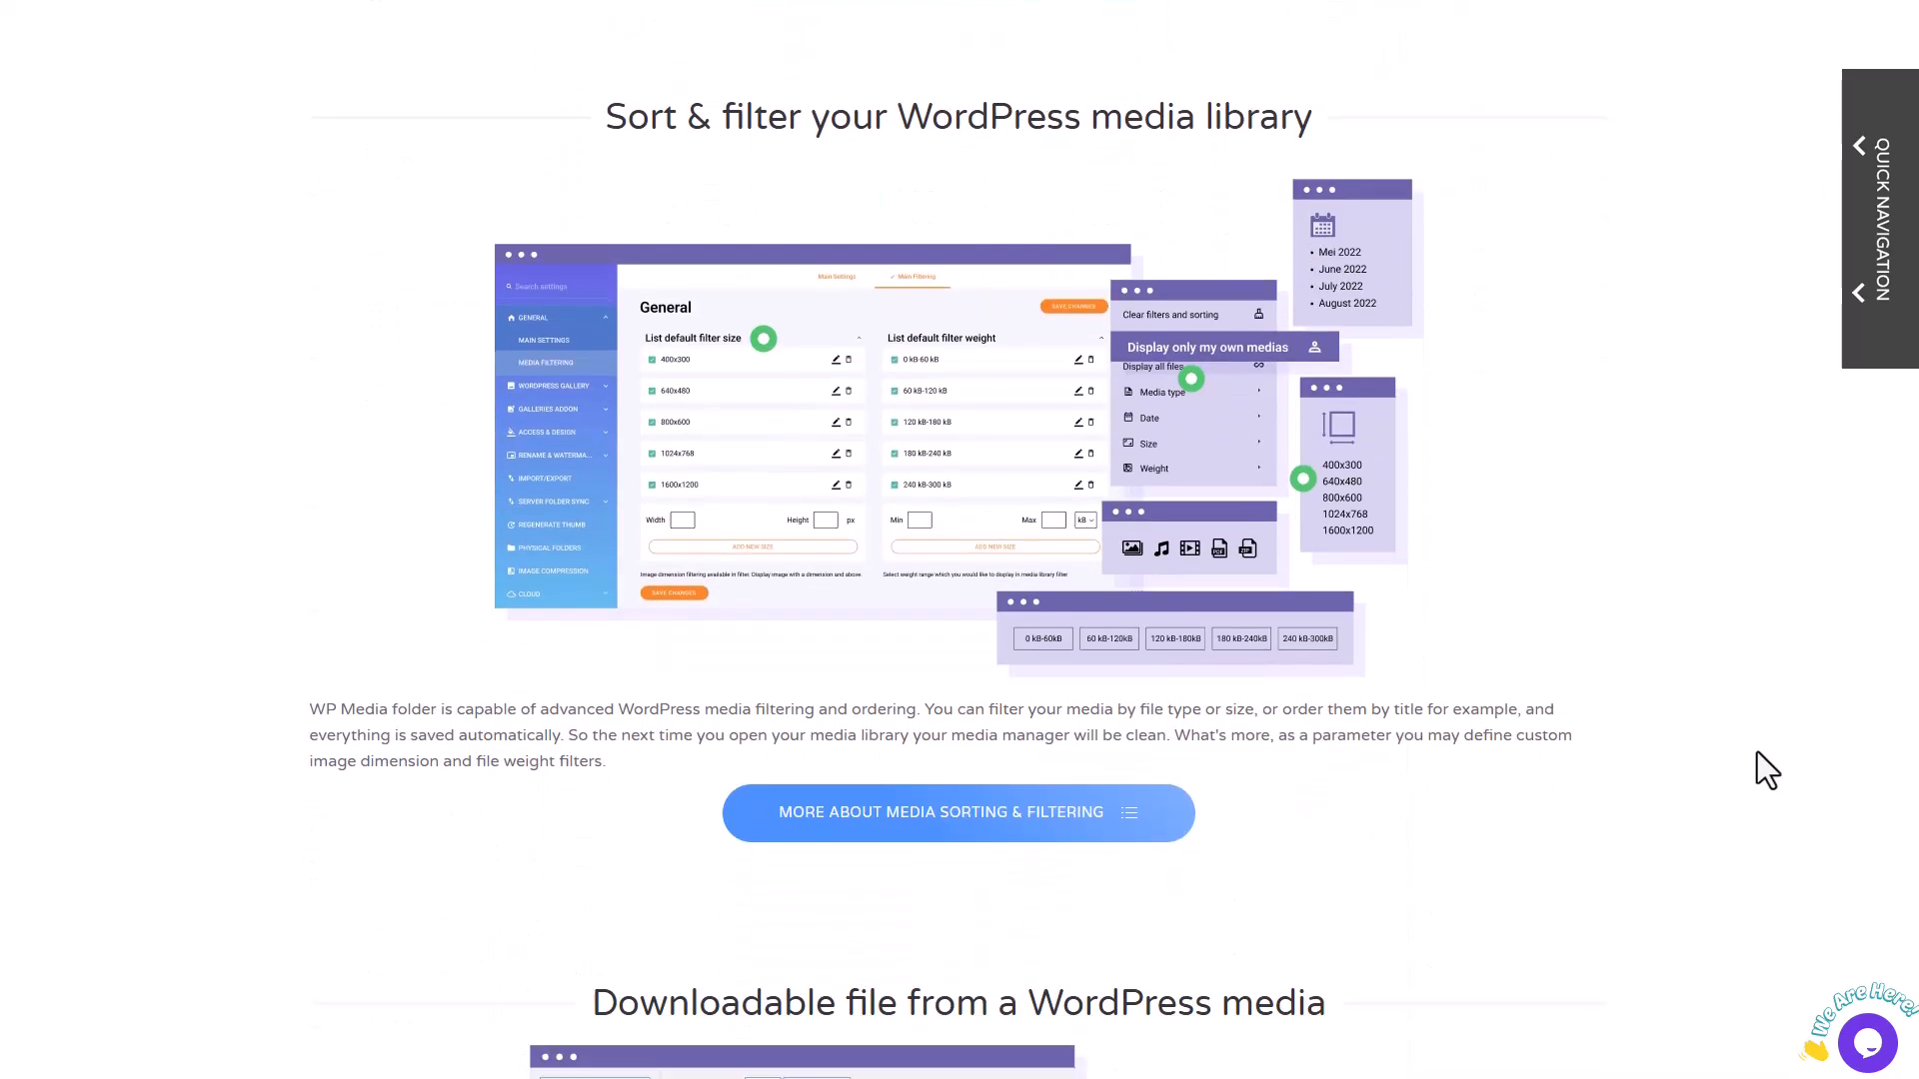
scroll(1764, 769, down, 8)
scroll(1757, 752, down, 10)
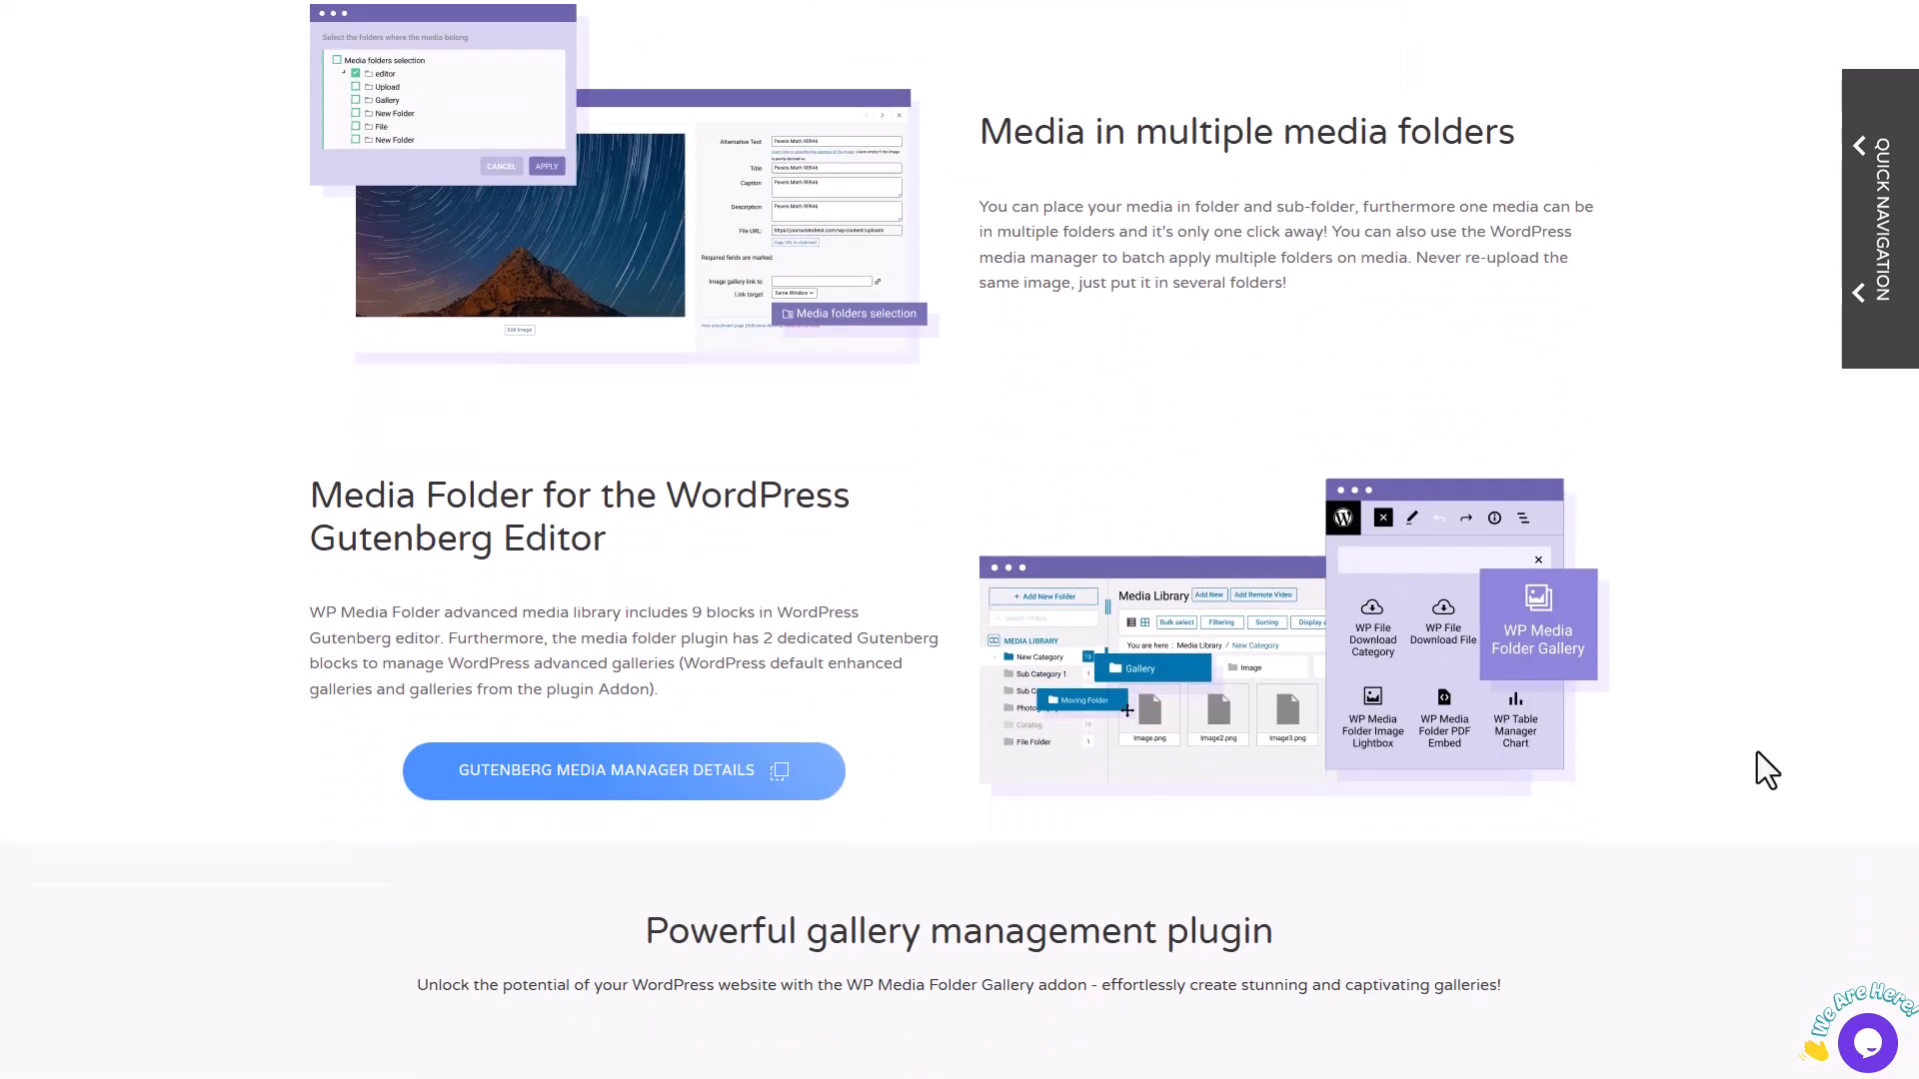
scroll(1757, 751, down, 10)
scroll(1757, 752, down, 10)
scroll(1761, 752, down, 2)
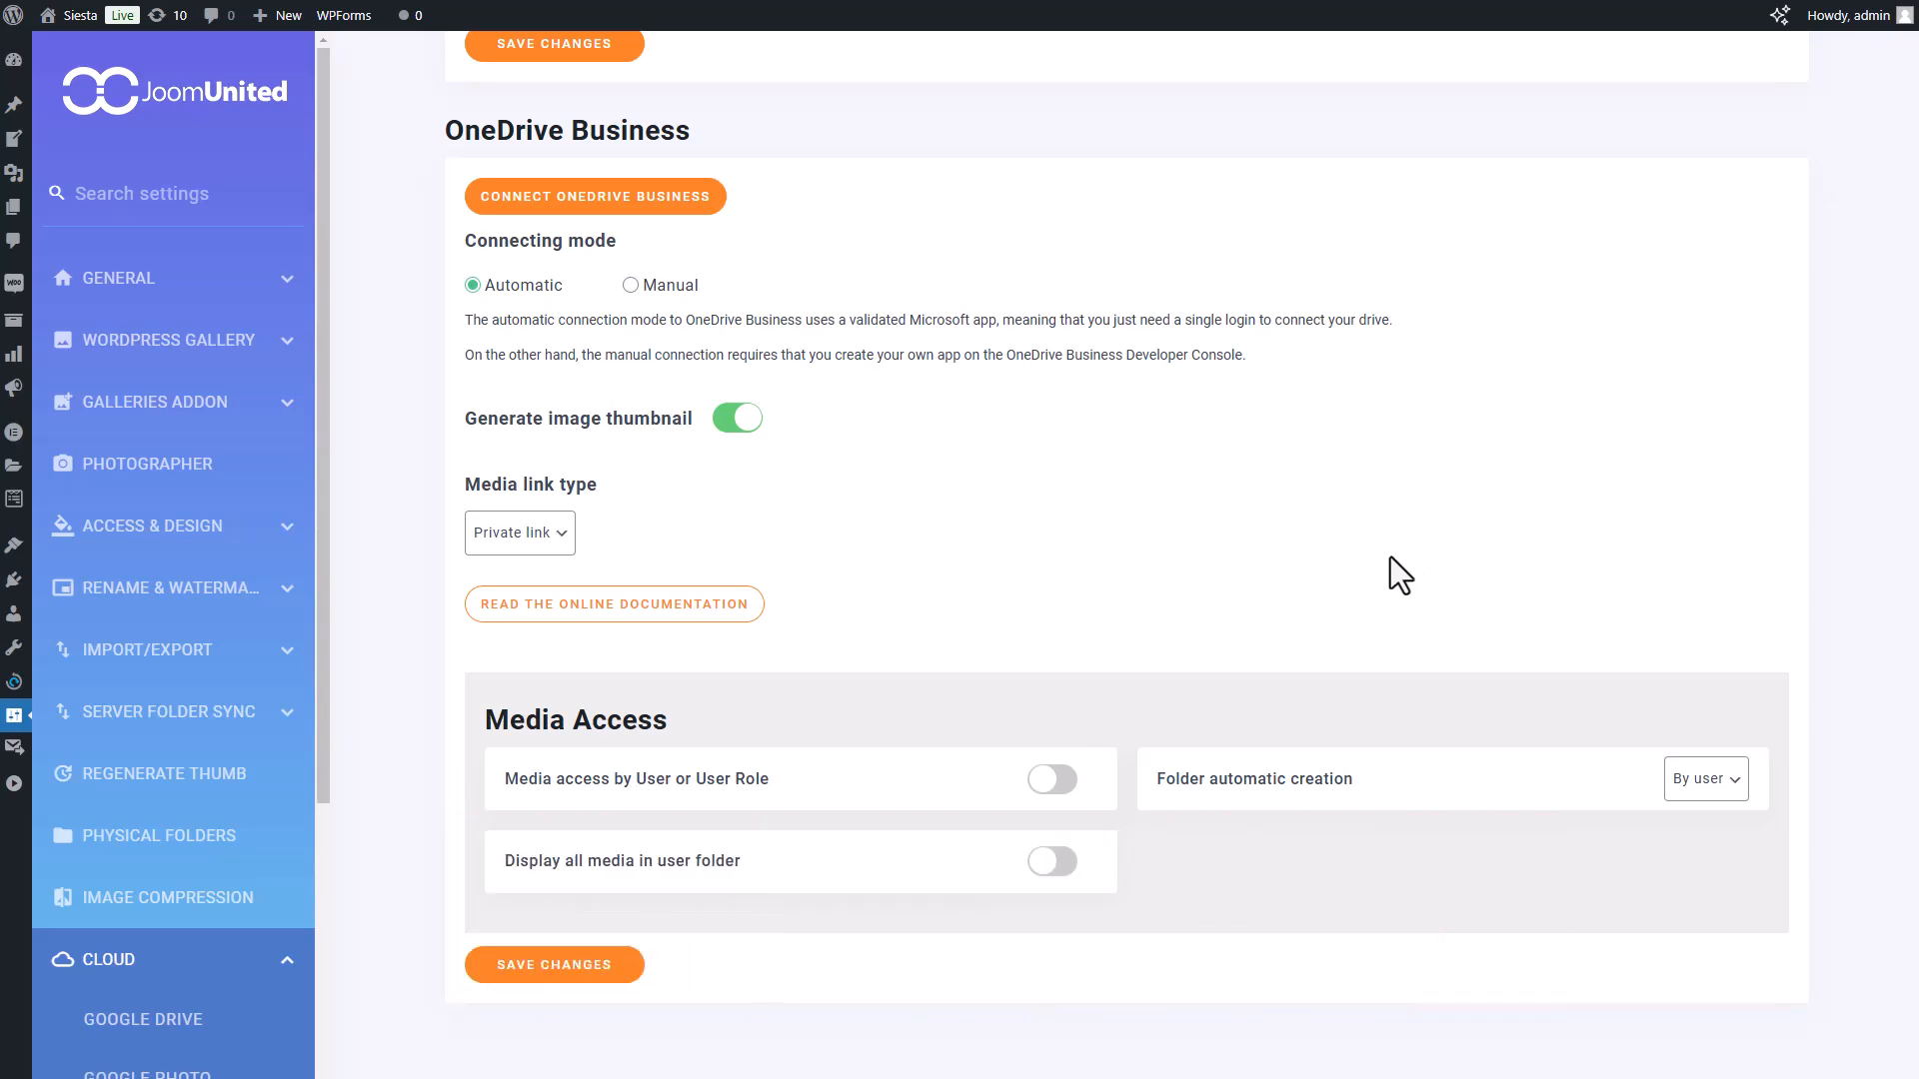
- Connect OneDrive Business in the WP Media Folder cloud settings using Automatic mode, agreeing to the Cloud Connector disclaimer
mouse_move(14, 715)
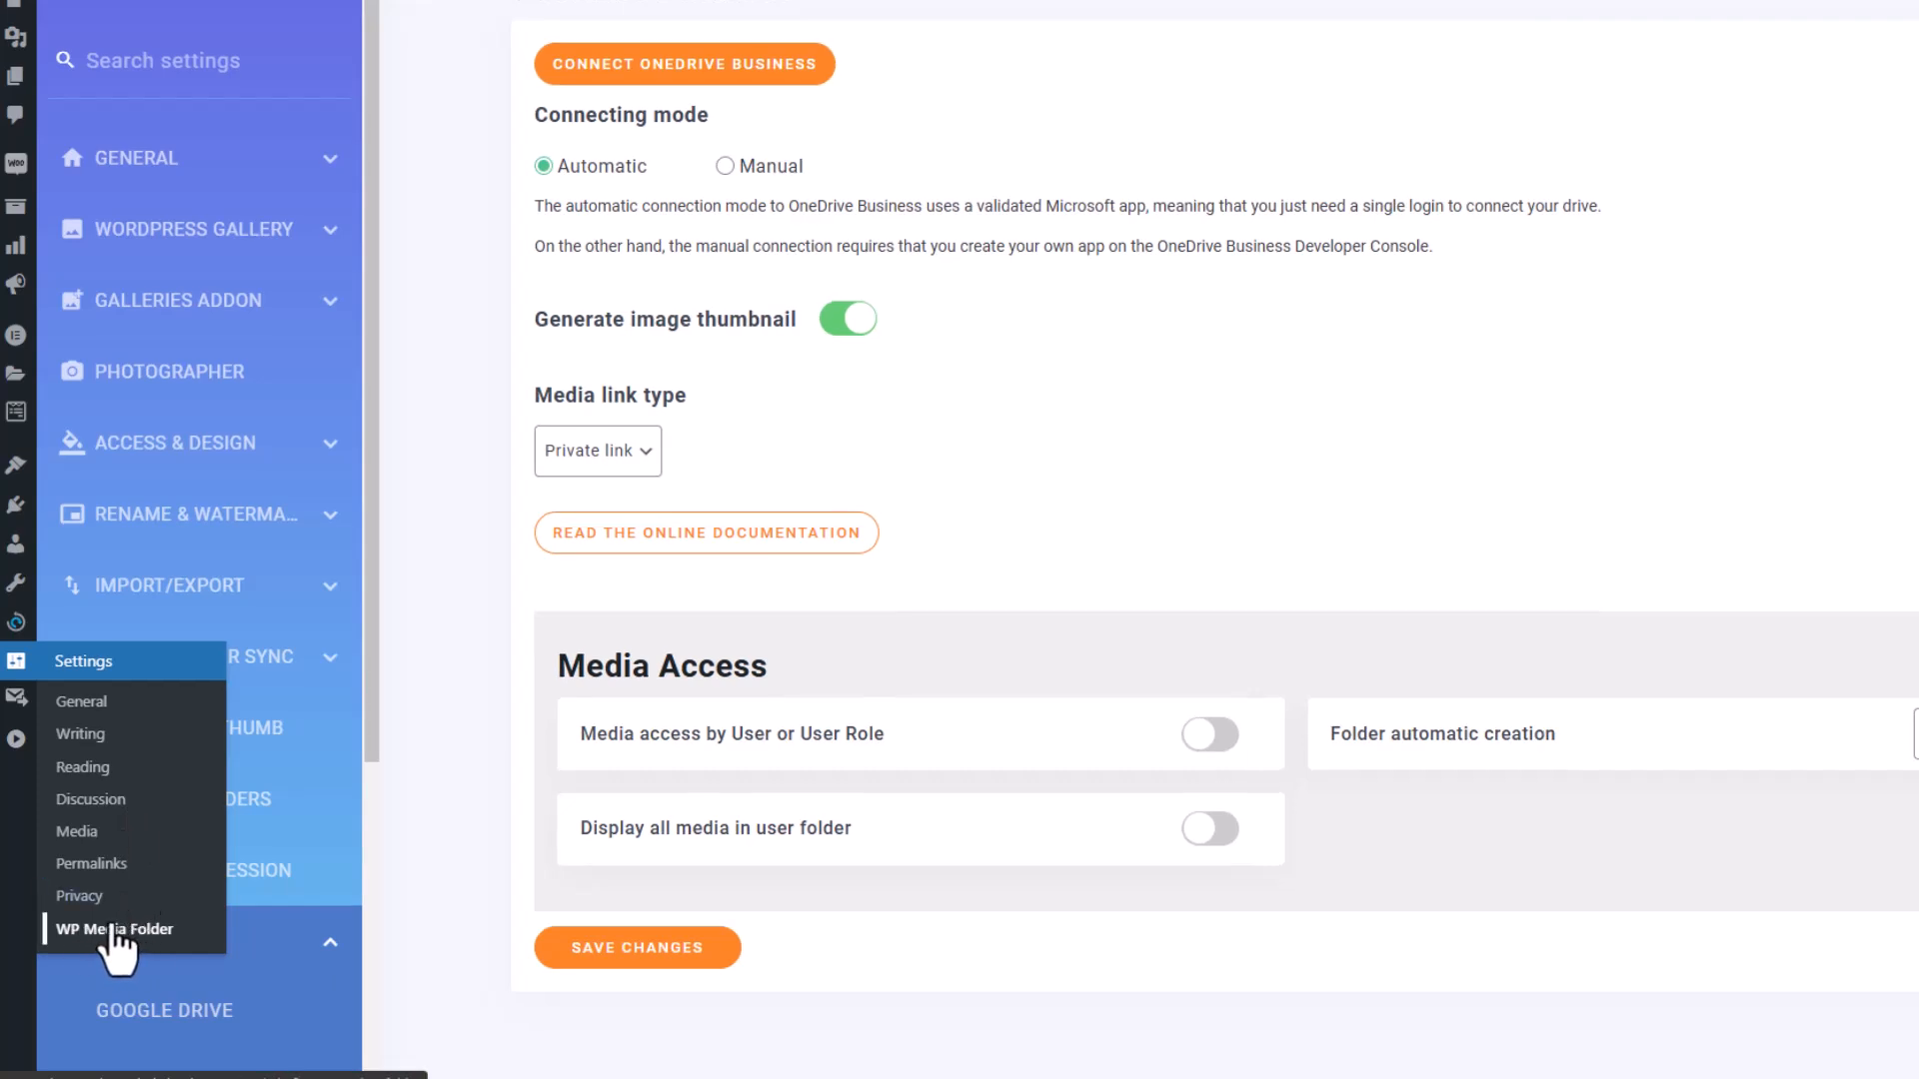
scroll(250, 800, down, 5)
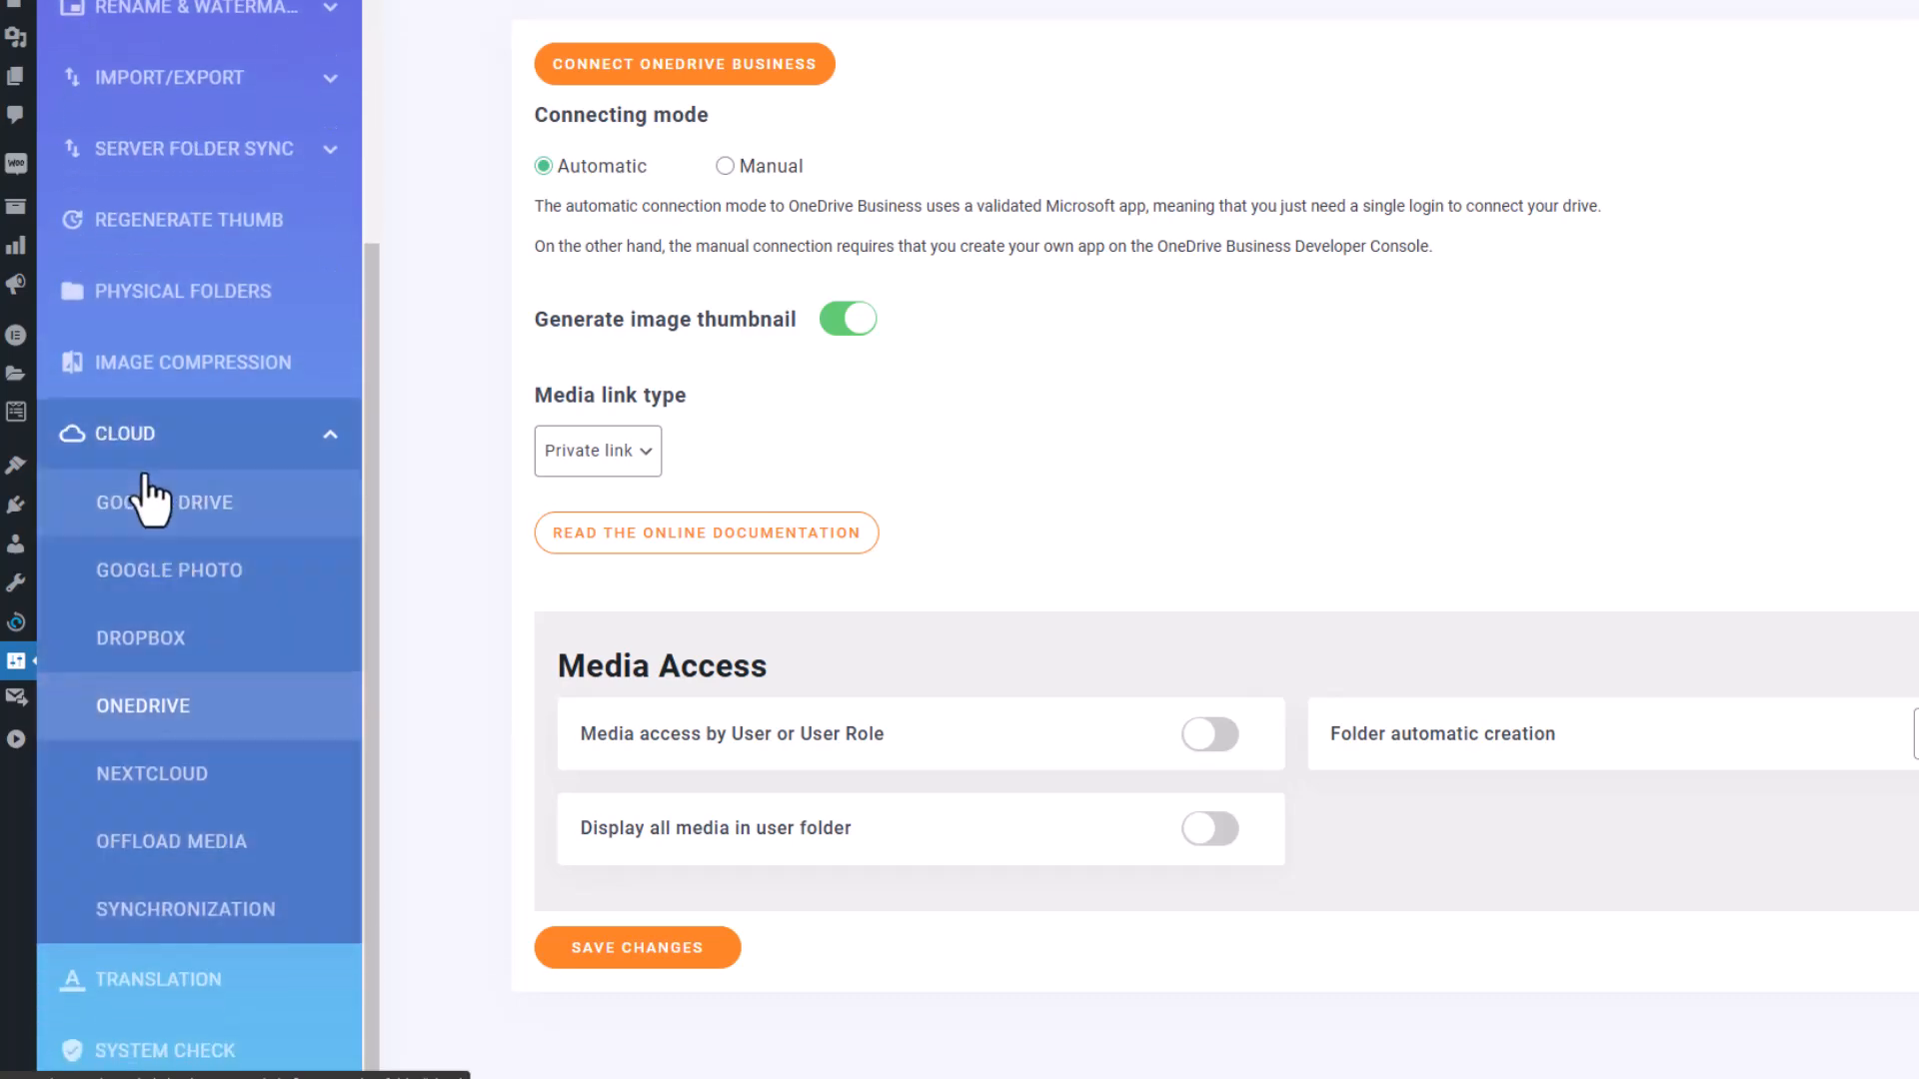
scroll(1147, 471, up, 5)
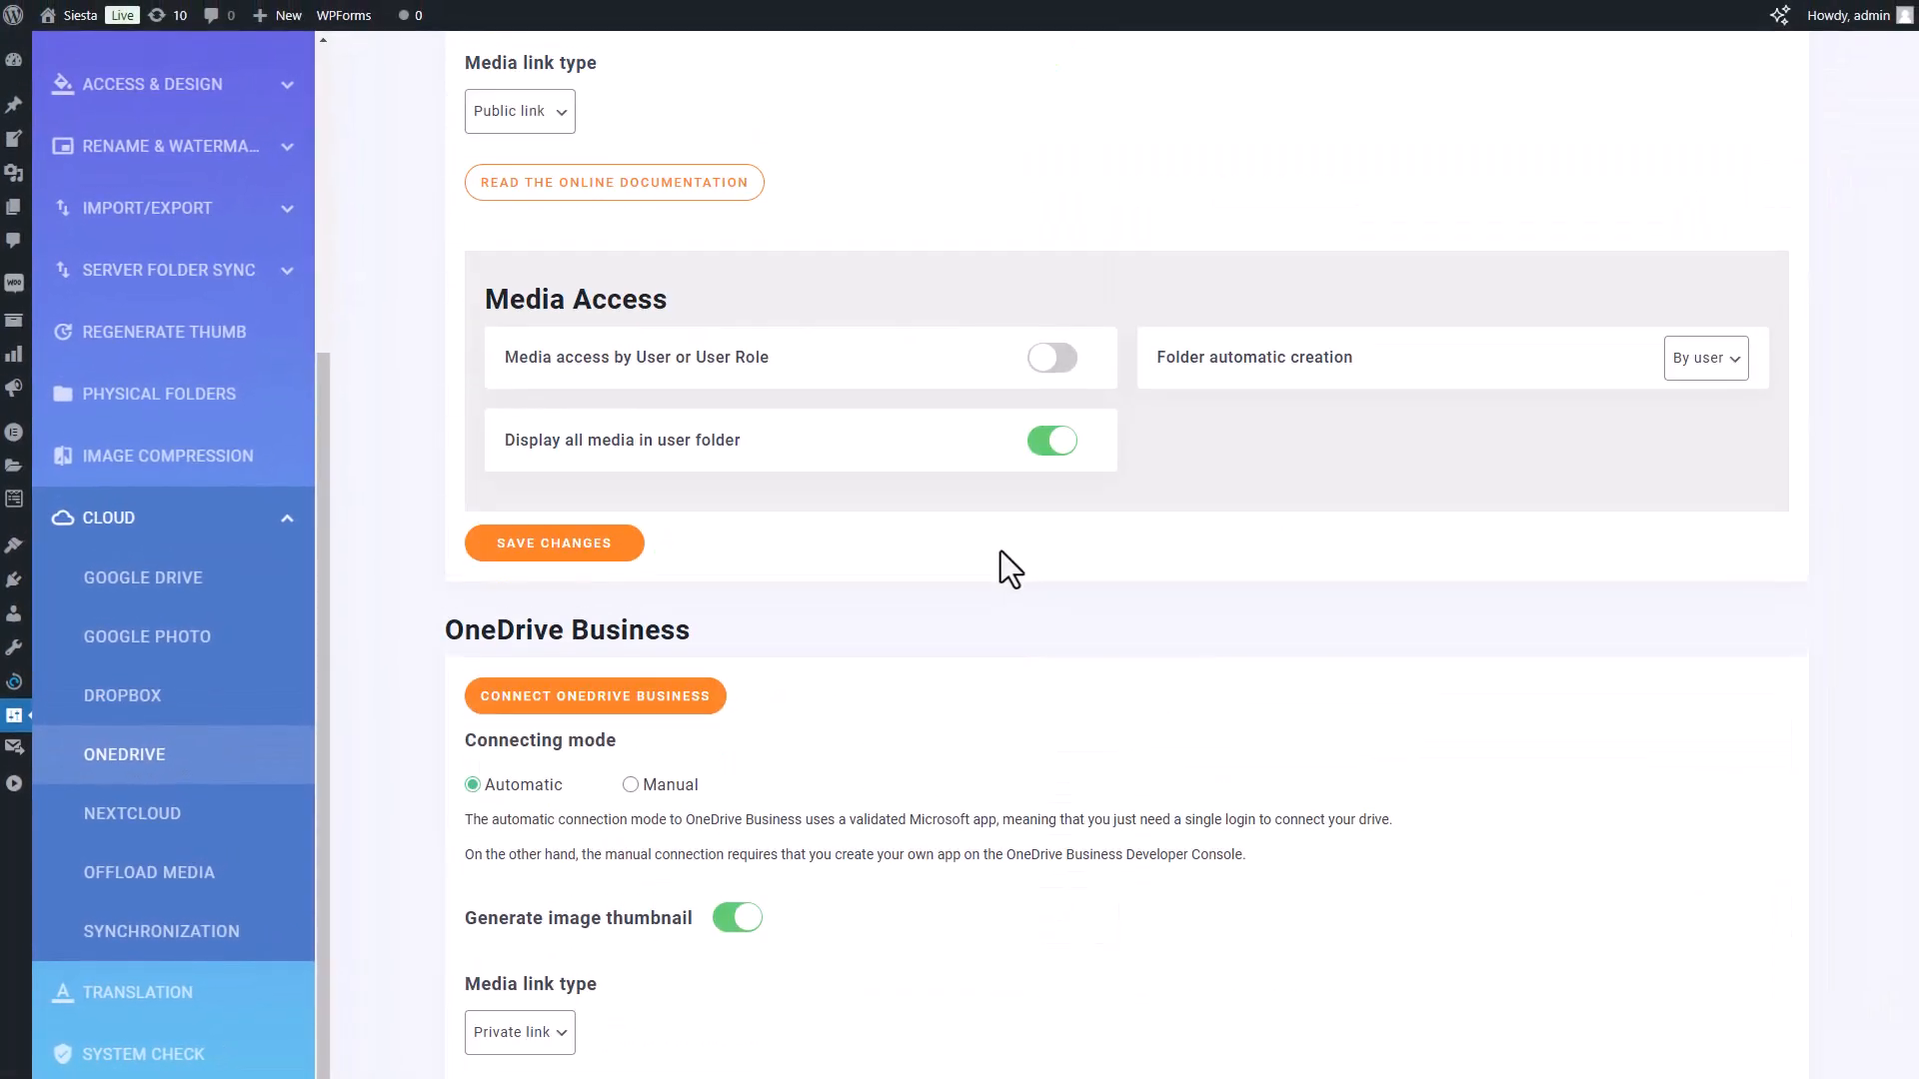
scroll(999, 550, up, 7)
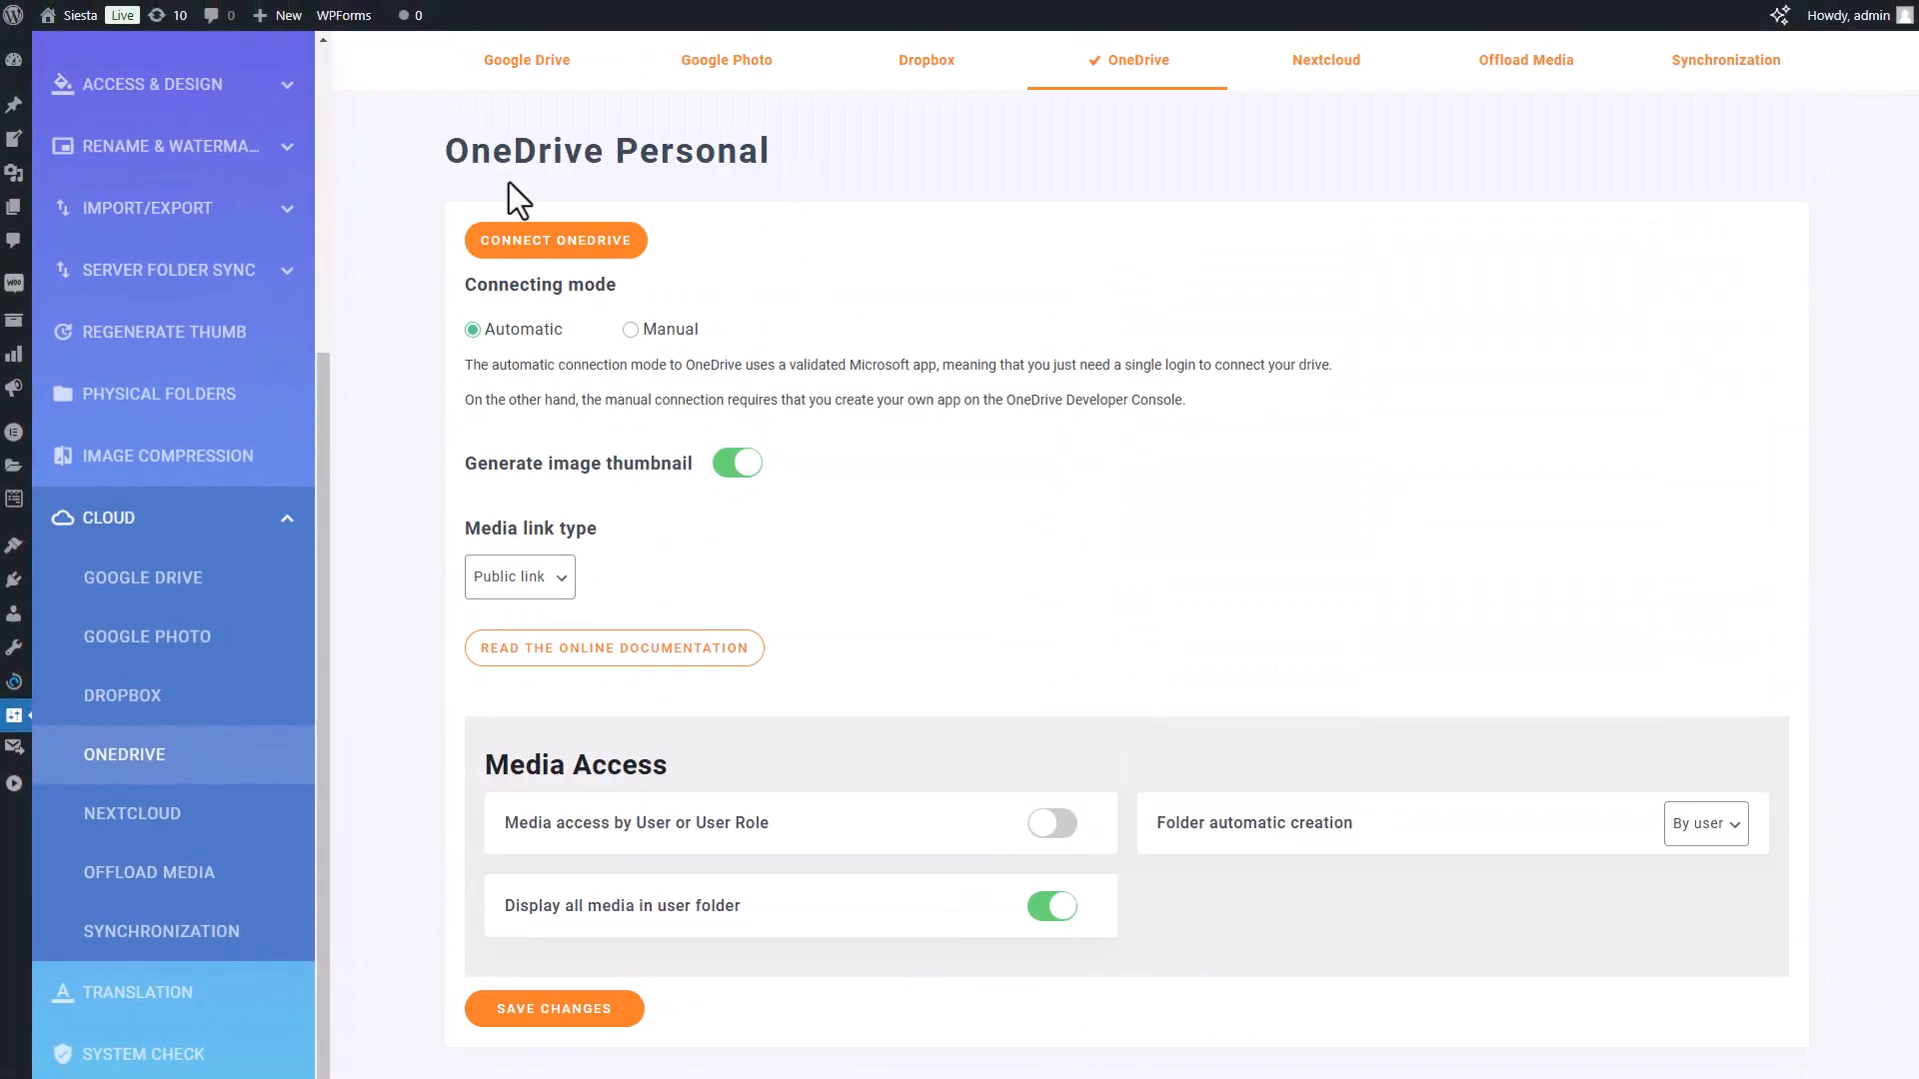
scroll(740, 289, down, 6)
scroll(779, 398, down, 3)
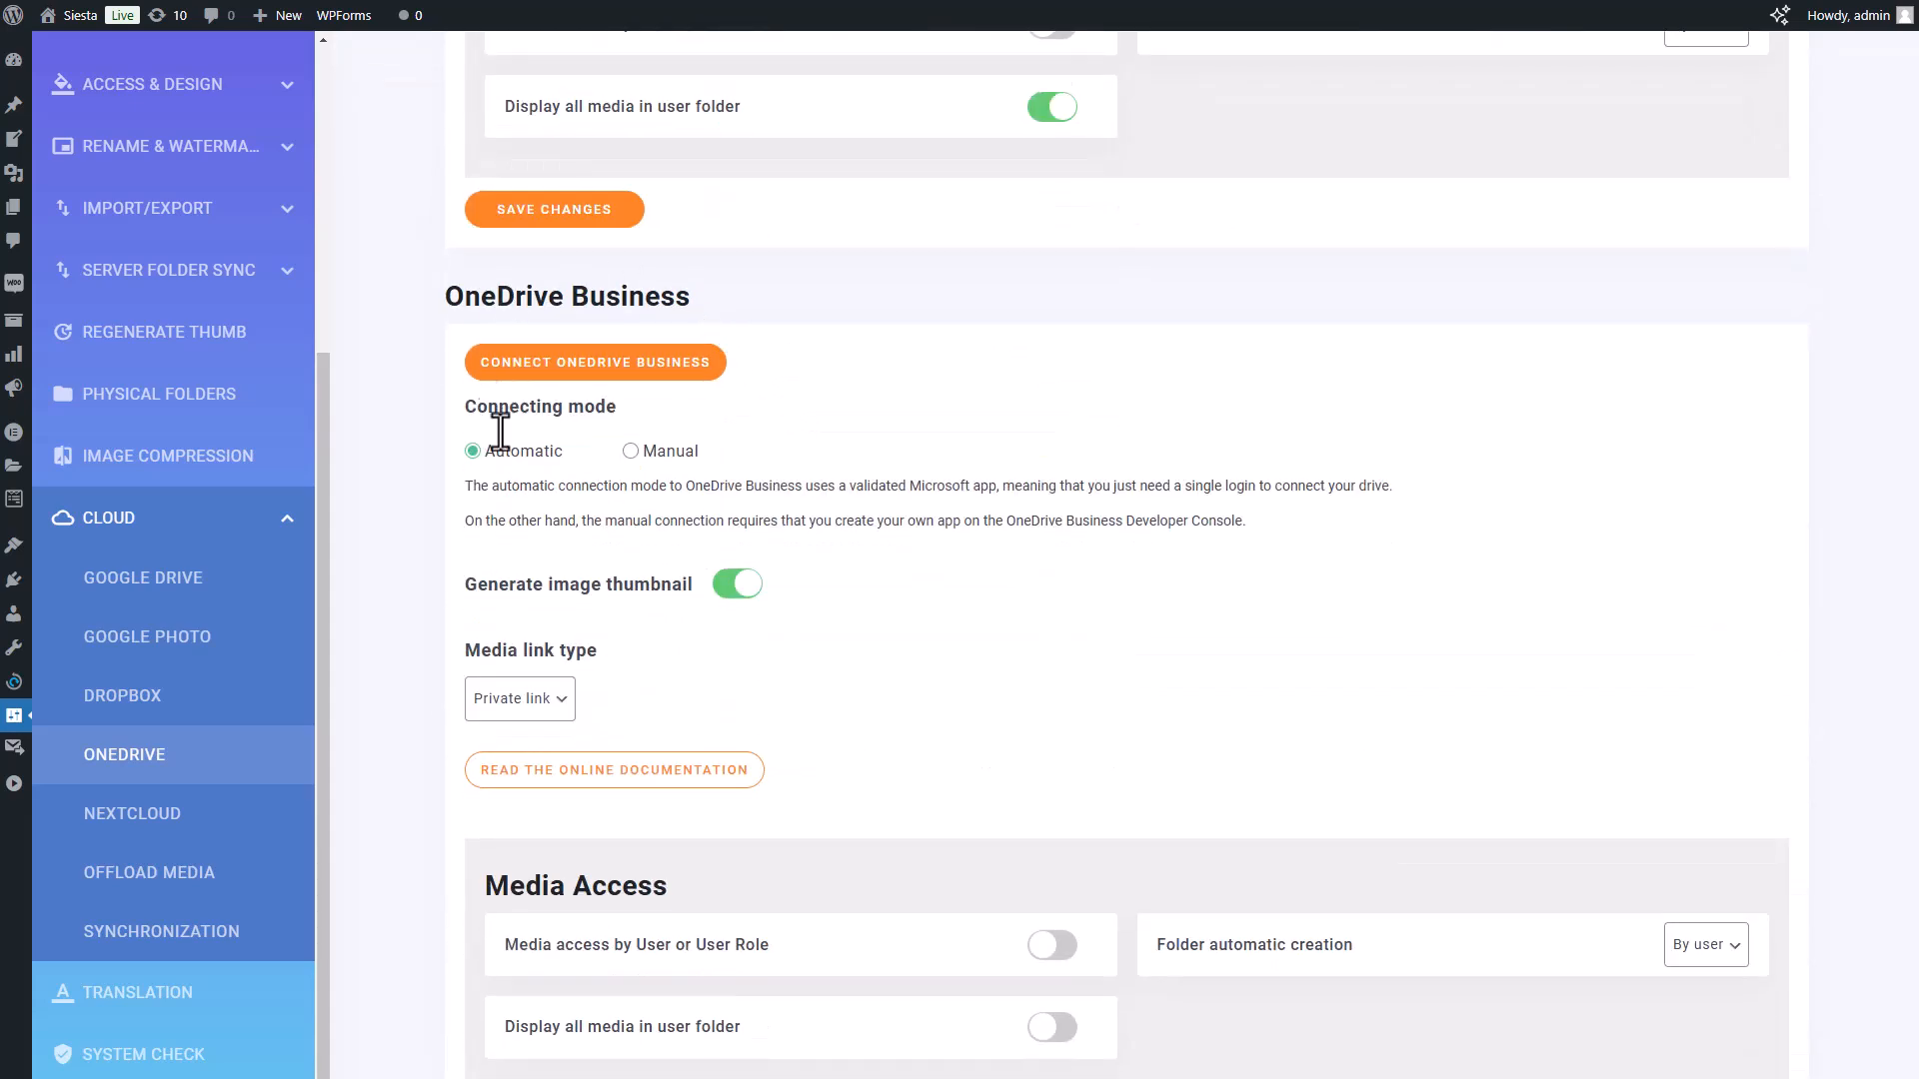
scroll(799, 560, down, 2)
scroll(810, 579, down, 1)
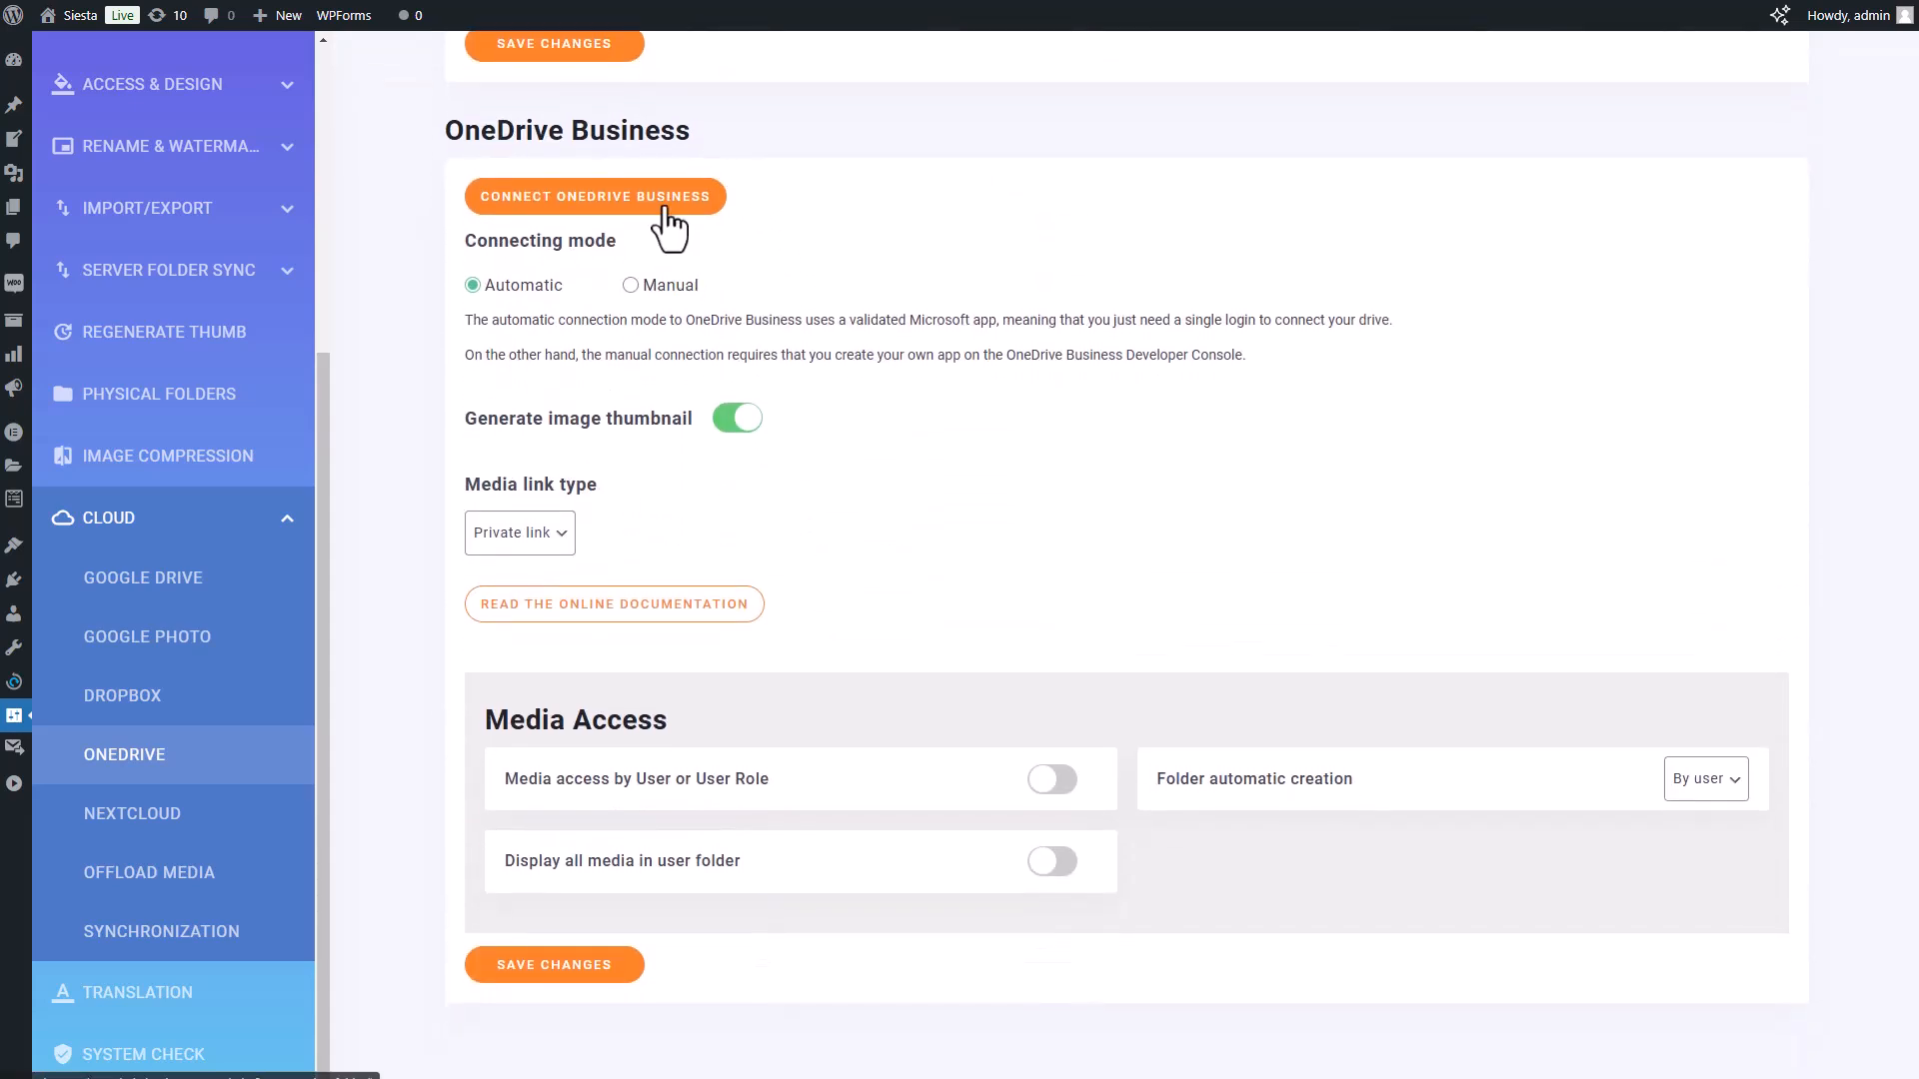
click(700, 197)
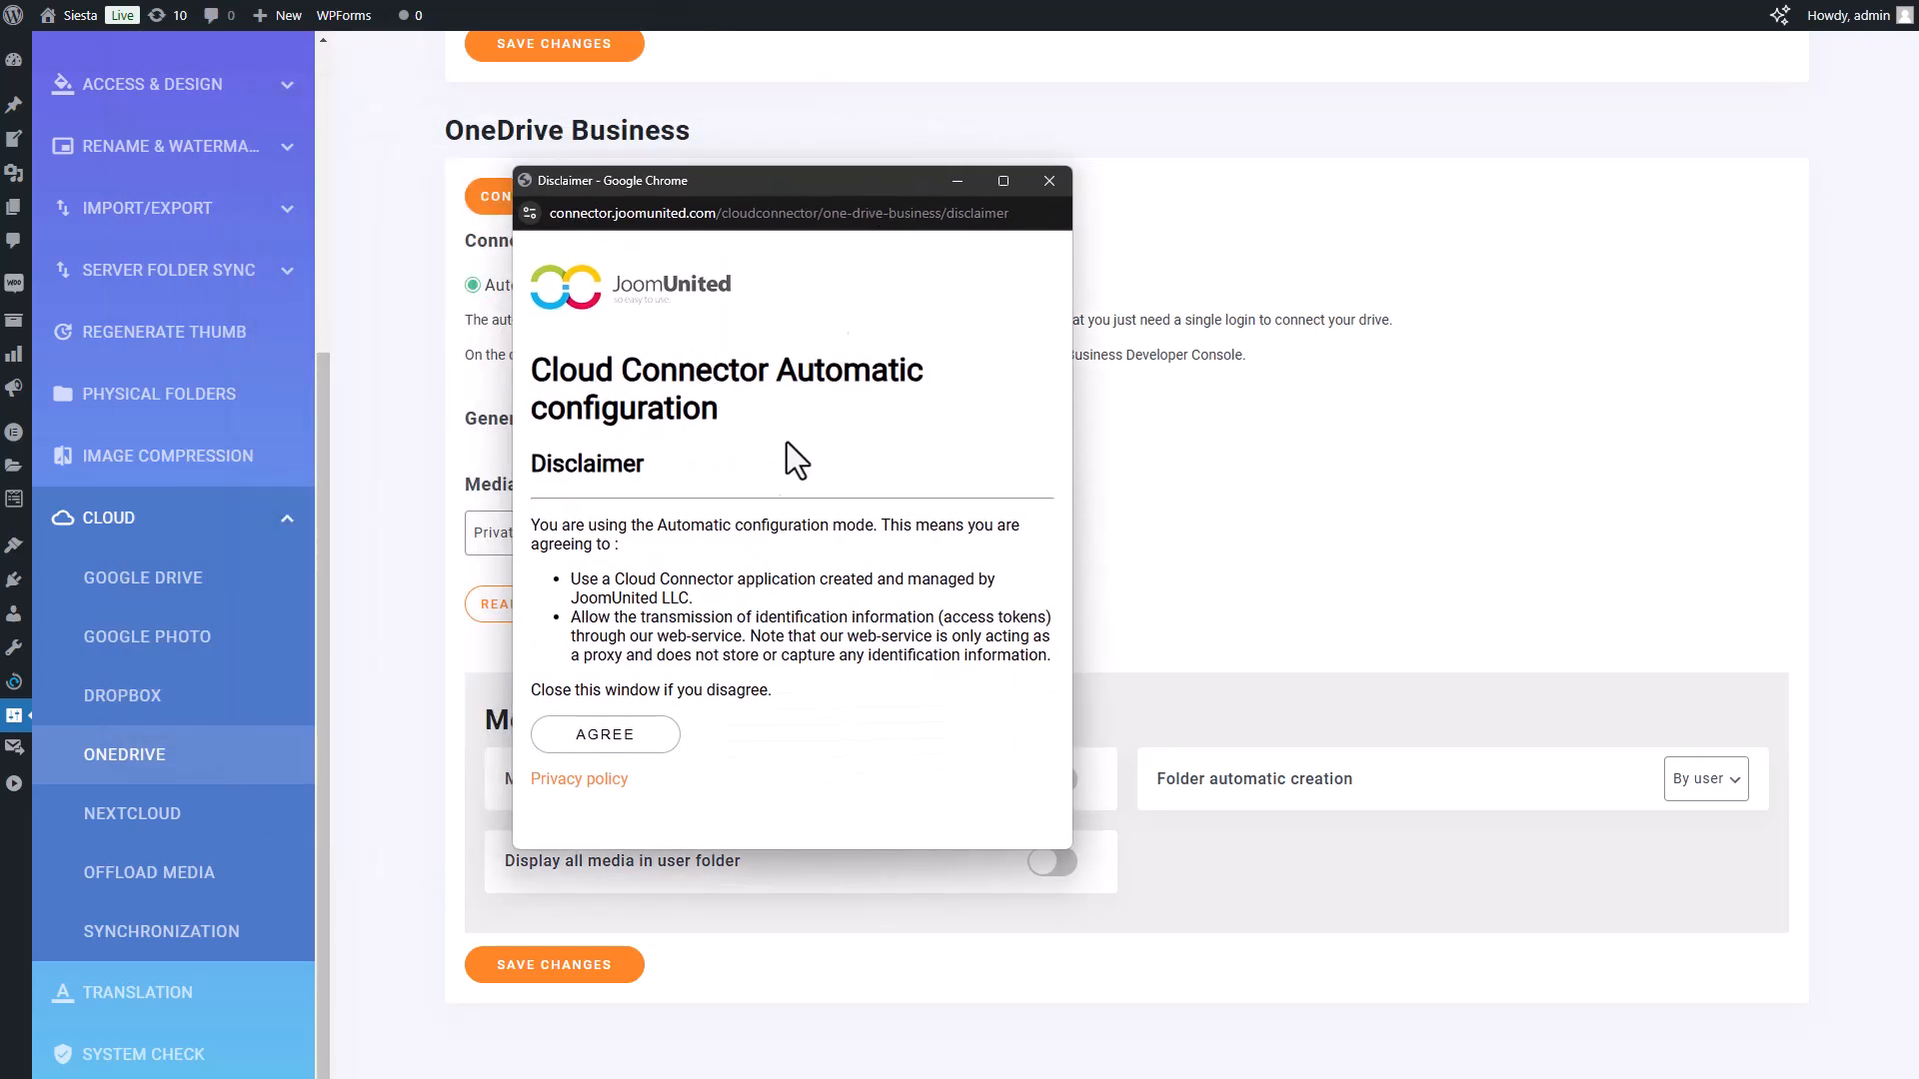
click(629, 734)
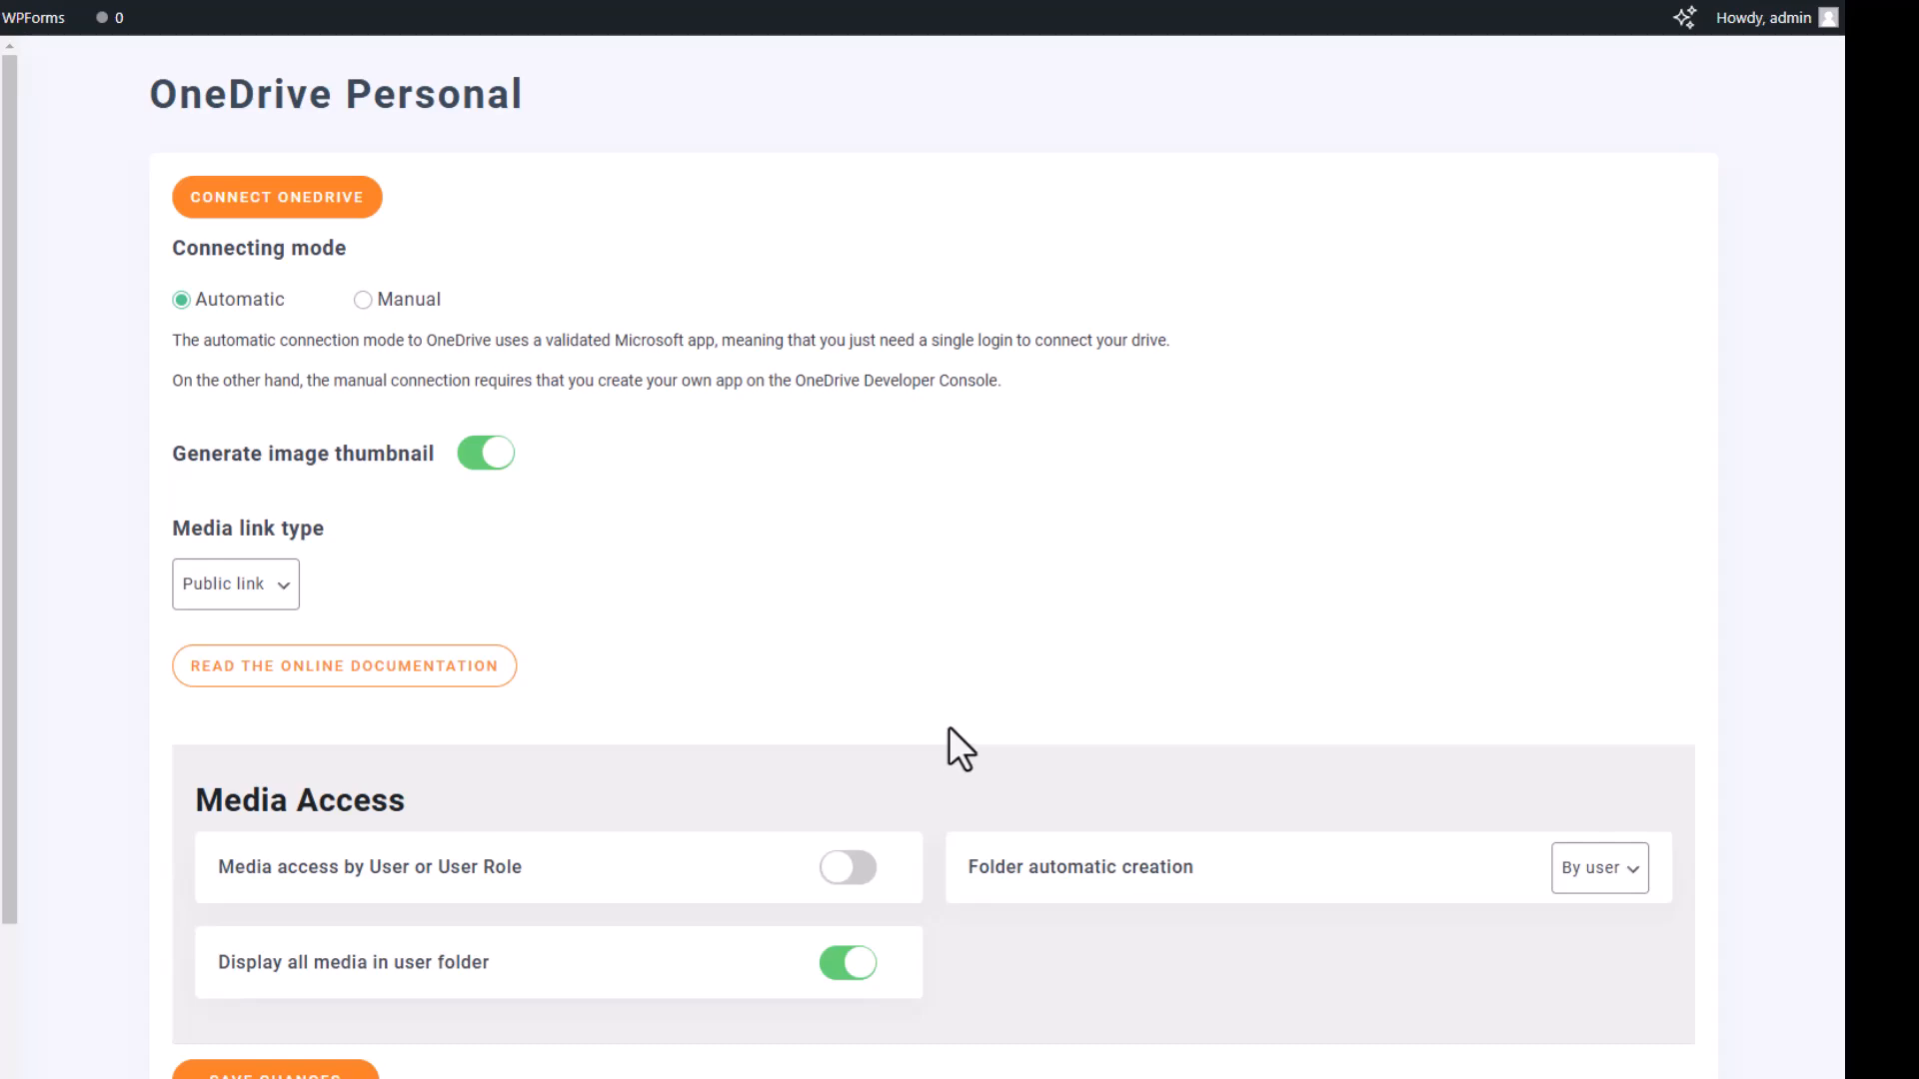
- Switch the OneDrive Business connecting mode to Manual to view its fields, and return it to Automatic
scroll(949, 726, down, 10)
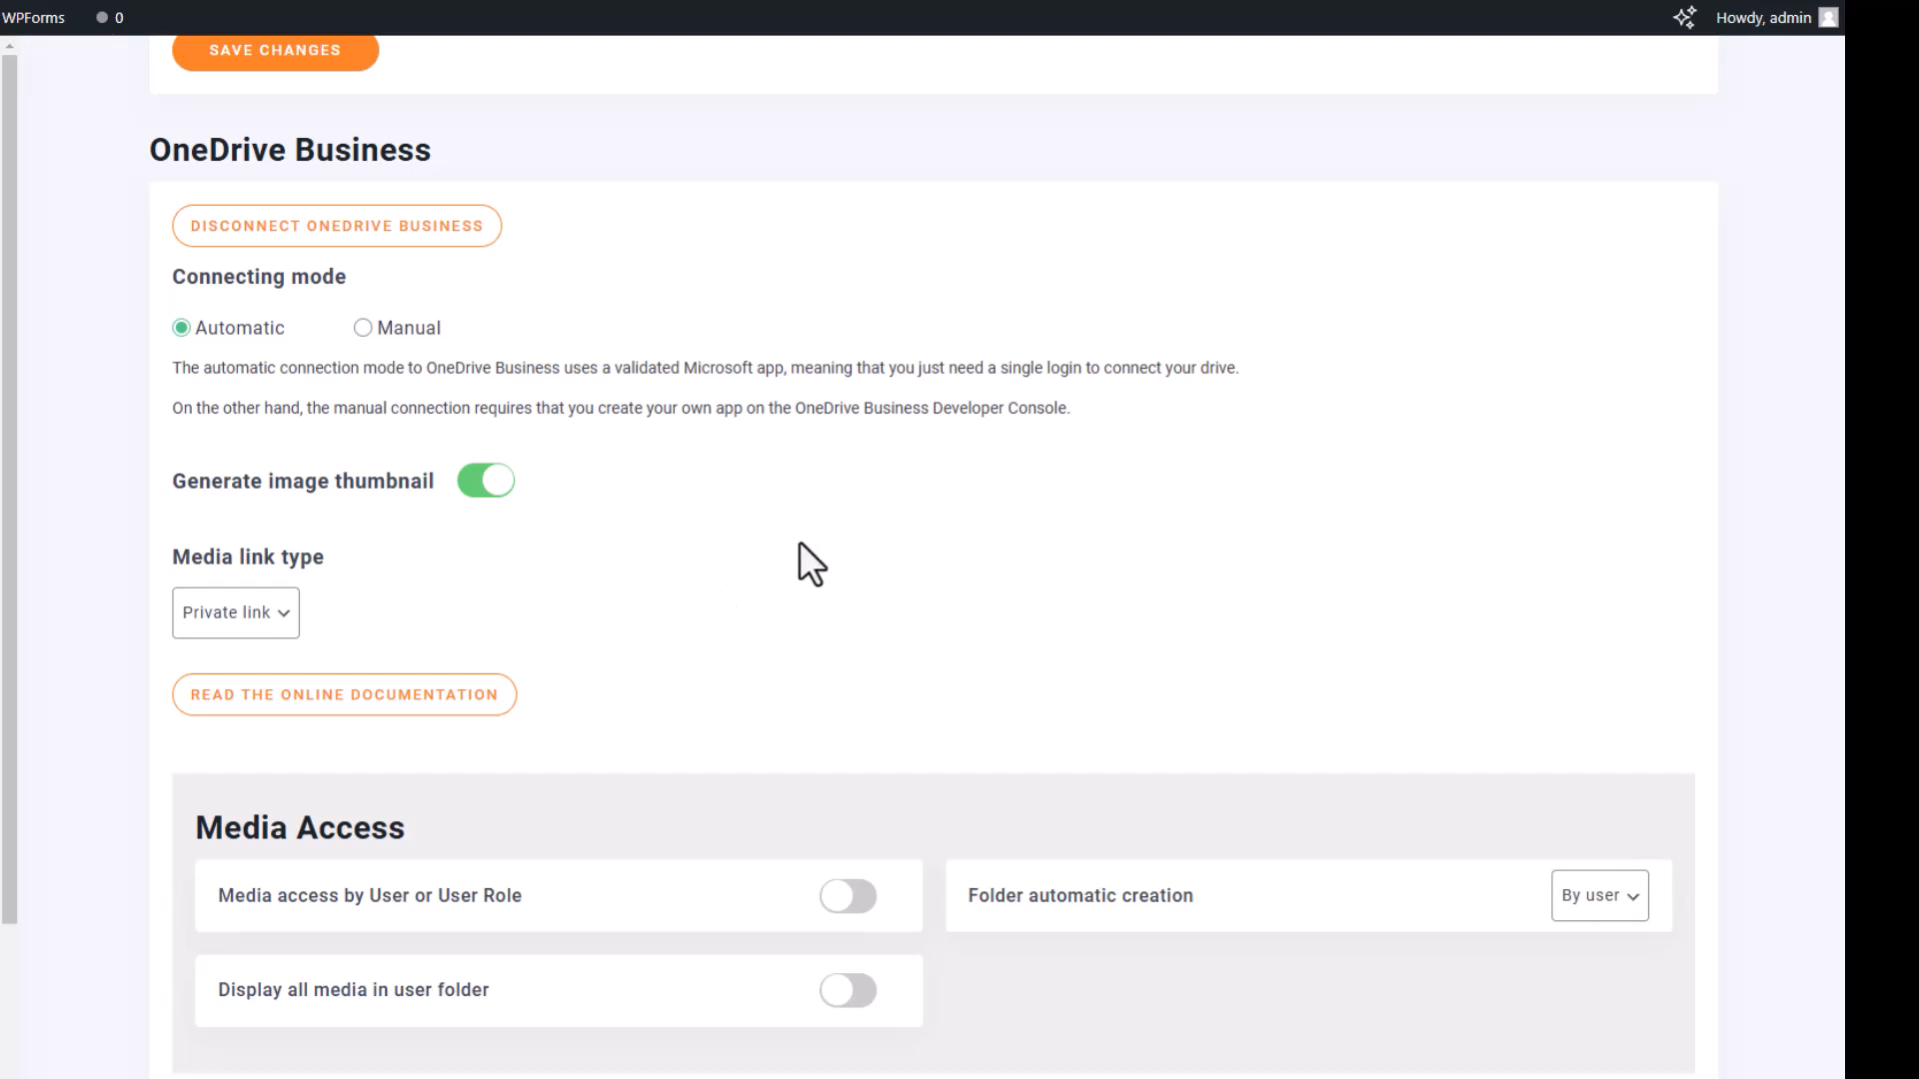
click(364, 329)
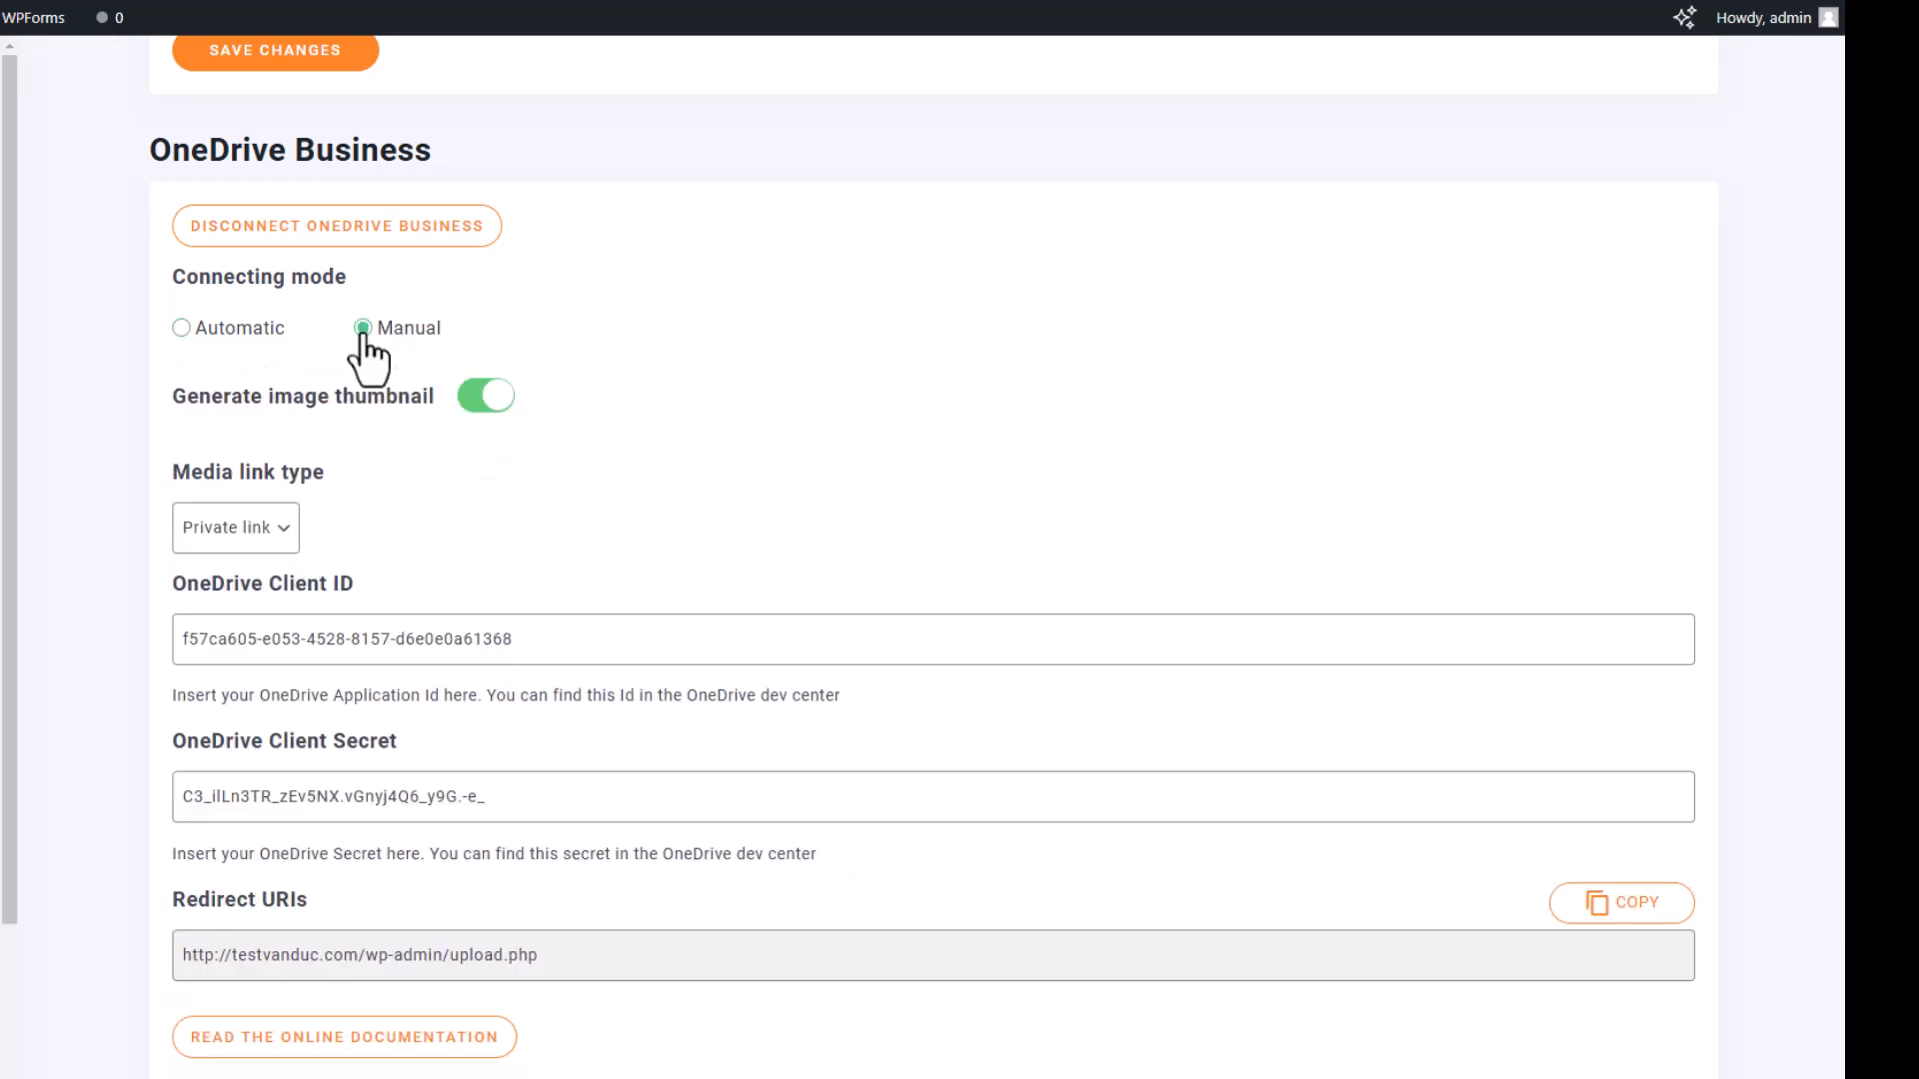
click(180, 327)
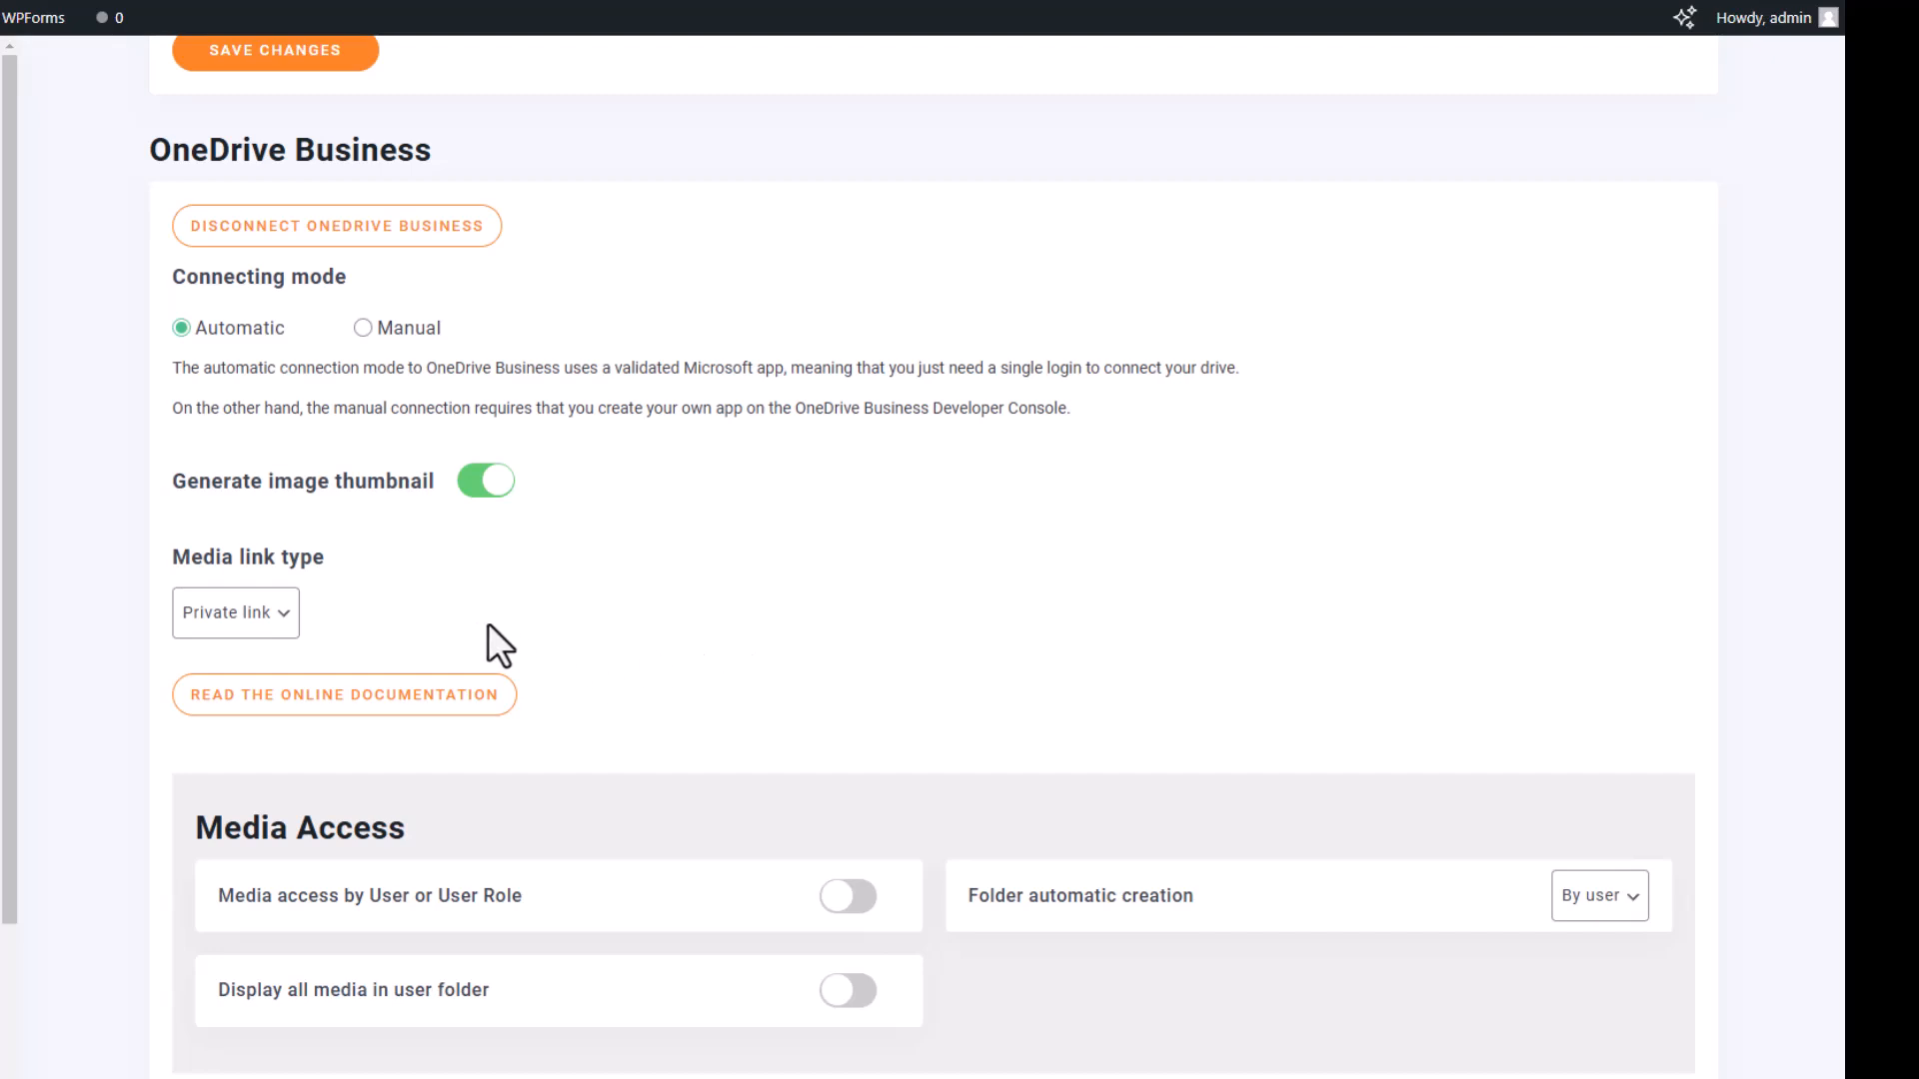
- Set the OneDrive Business media link type to Public link
click(277, 612)
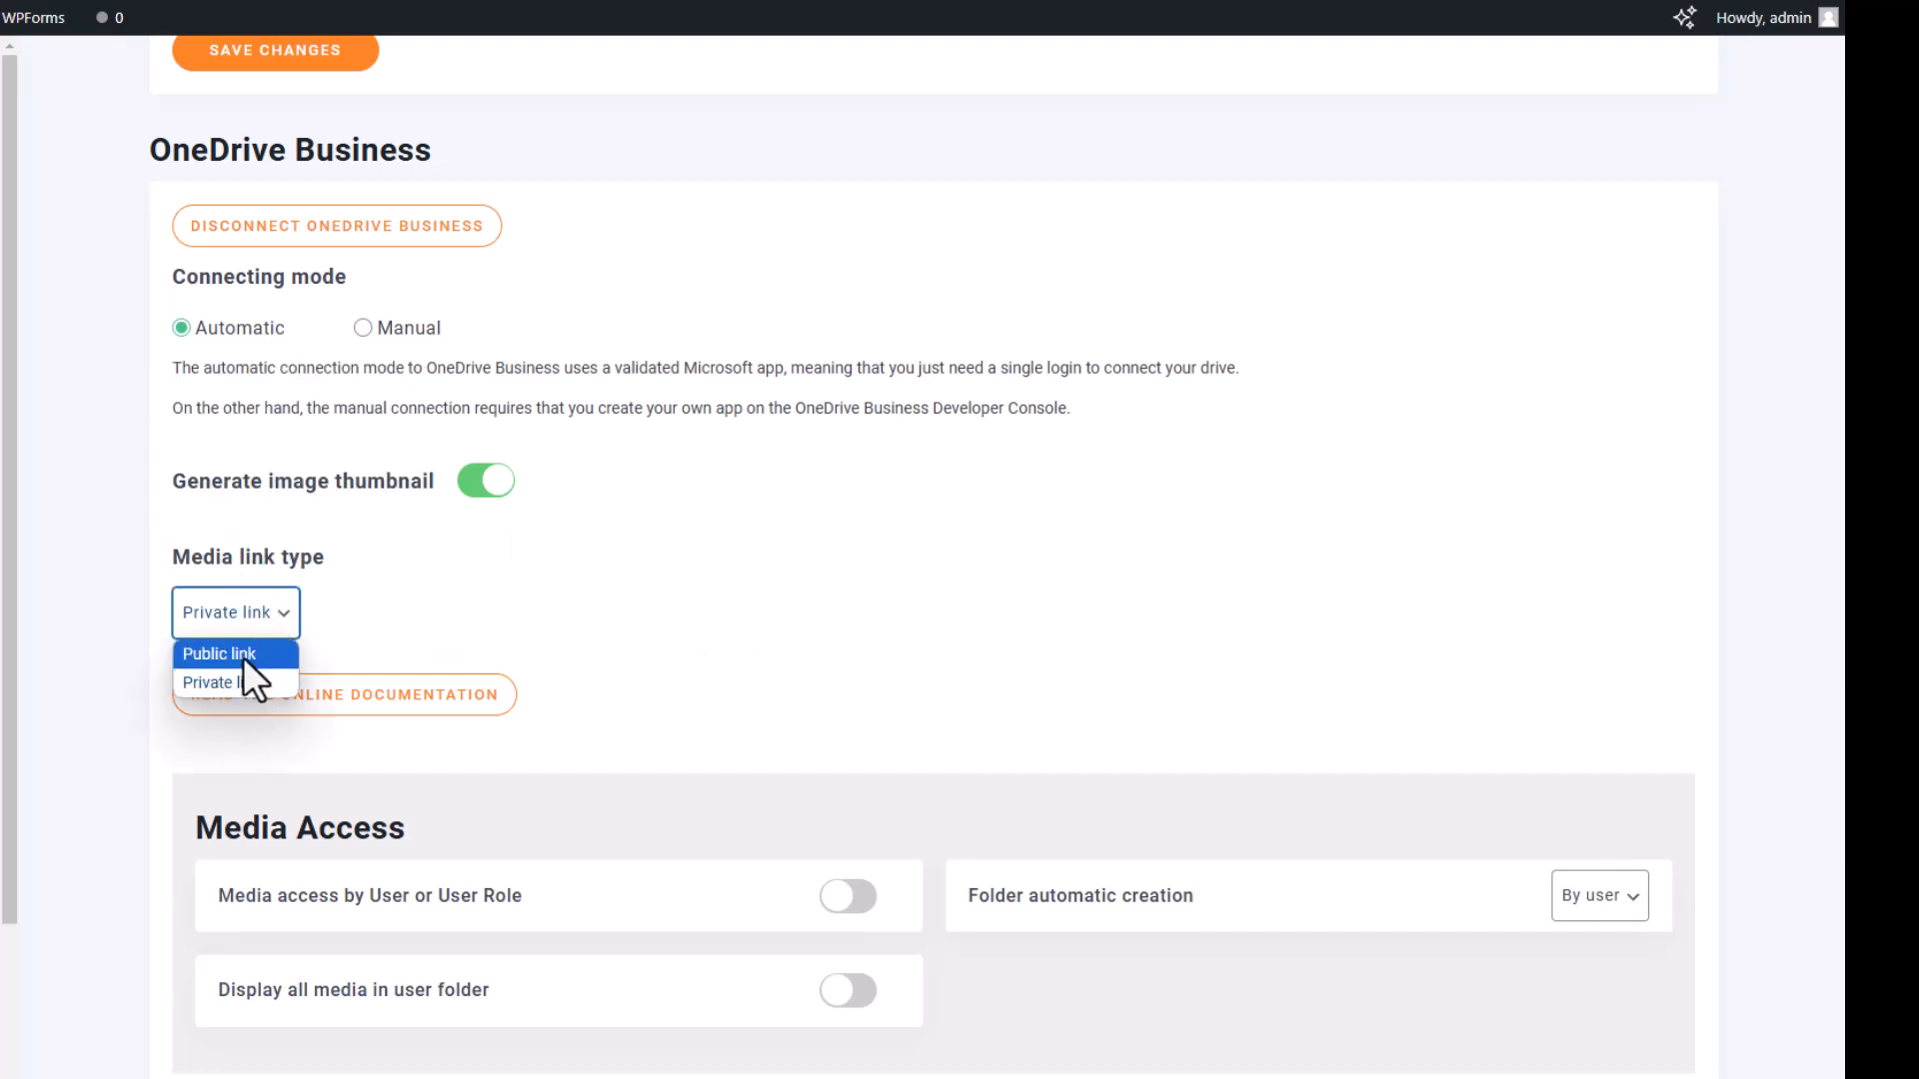
click(246, 650)
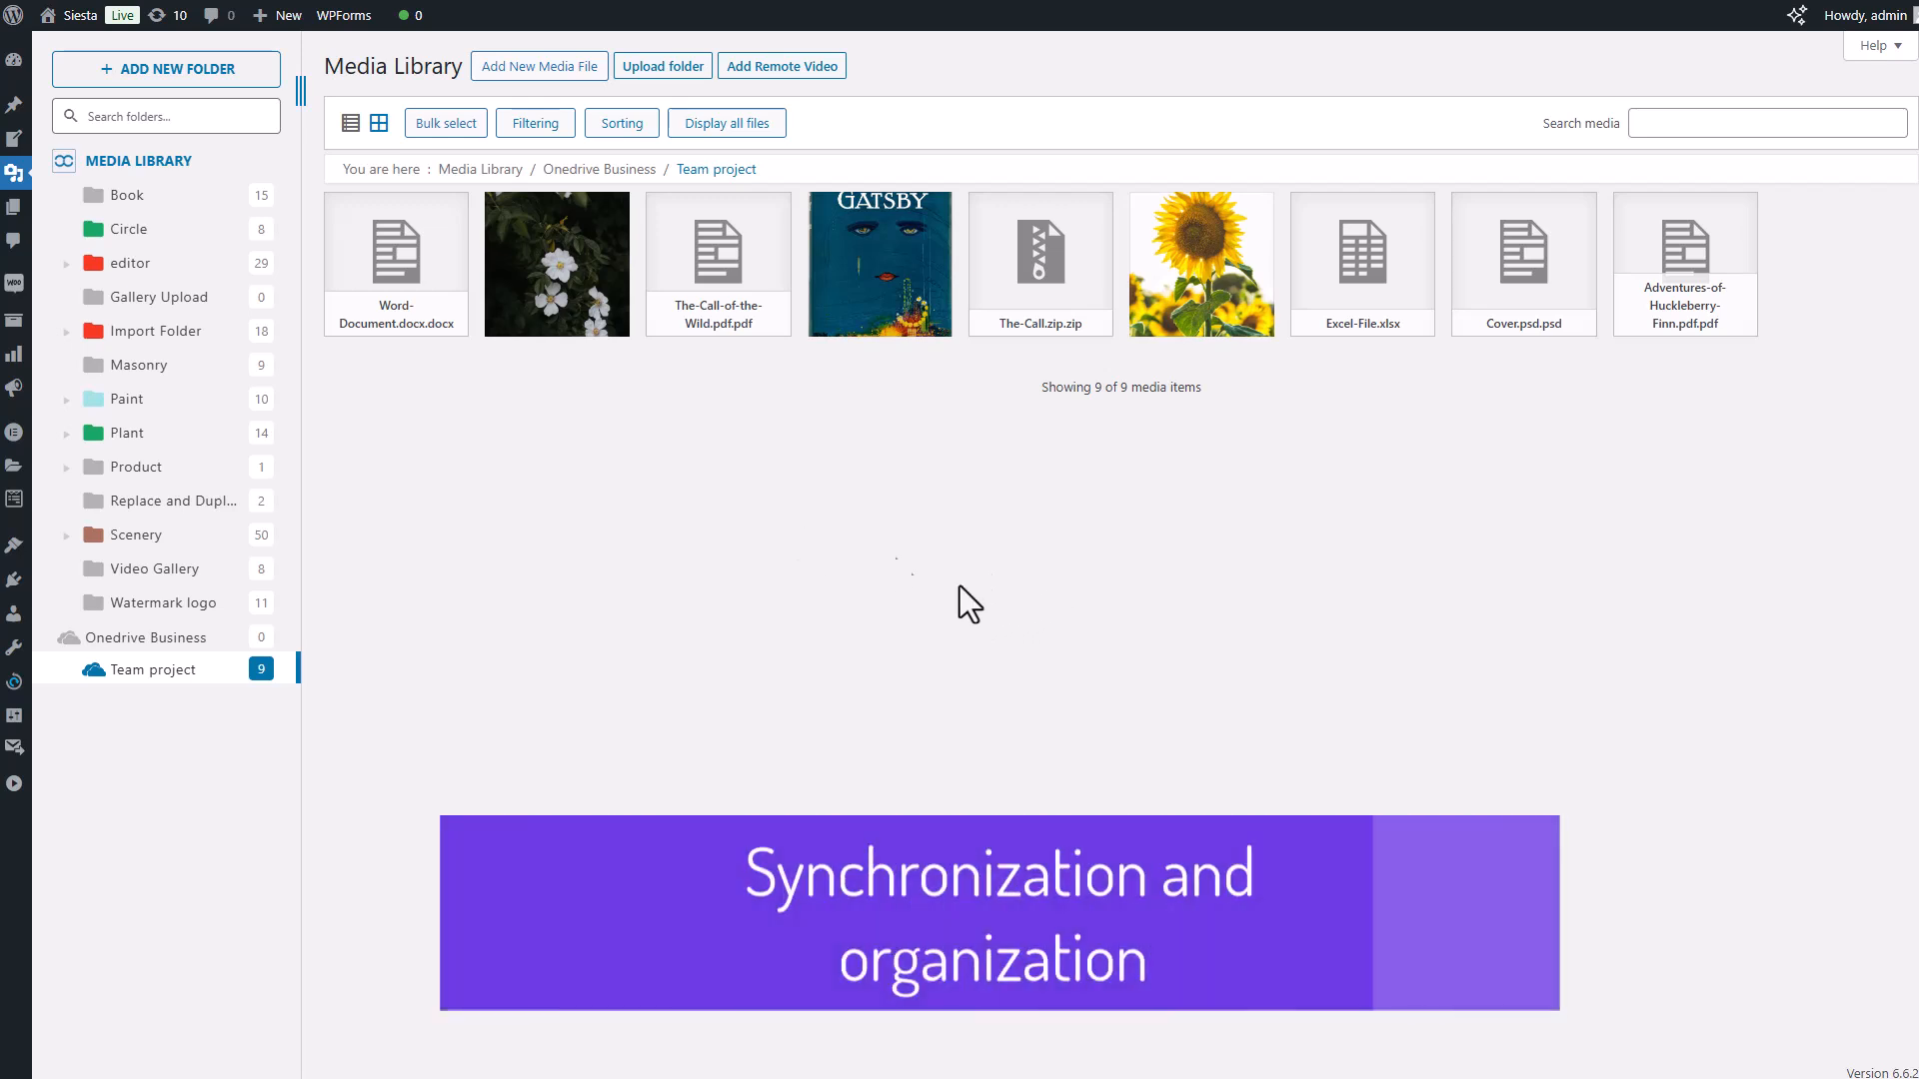
- Upload the images from the local Art folder into the Team project folder of OneDrive Business
mouse_move(20, 180)
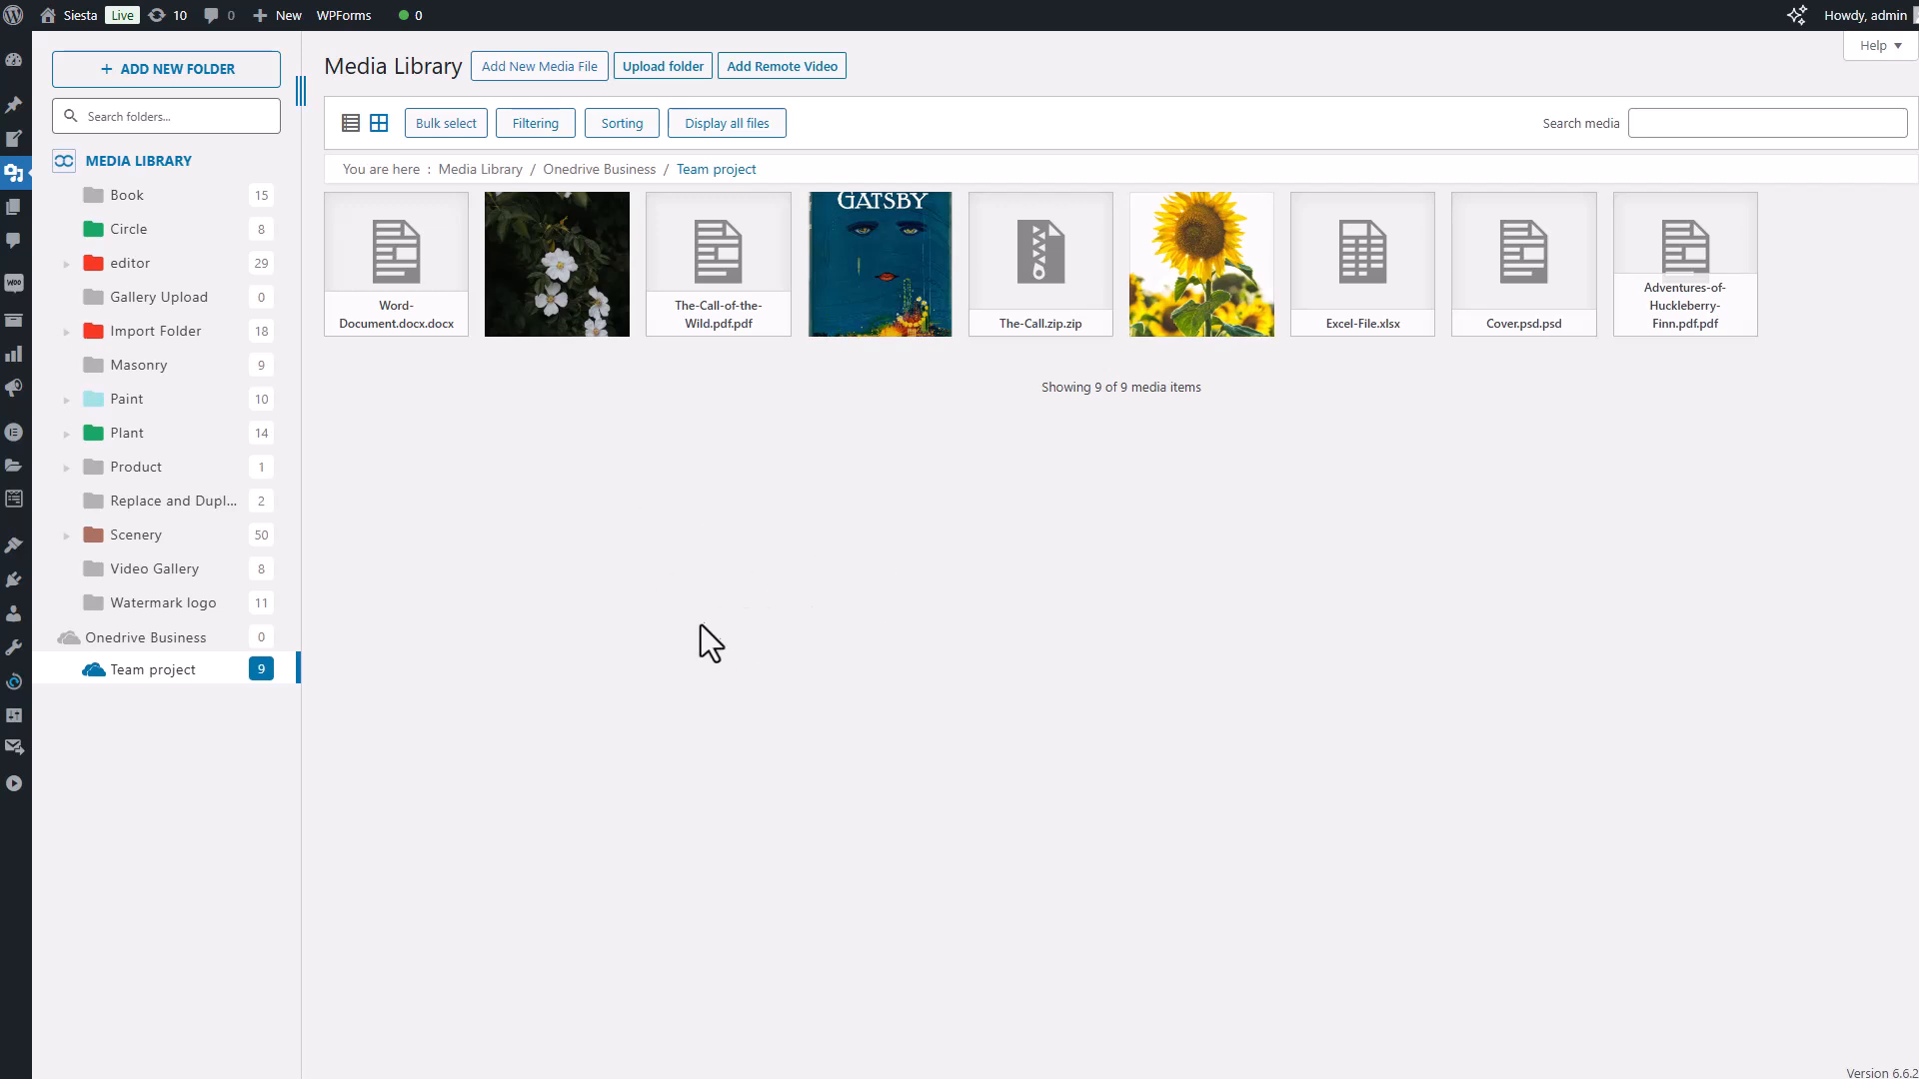
click(577, 70)
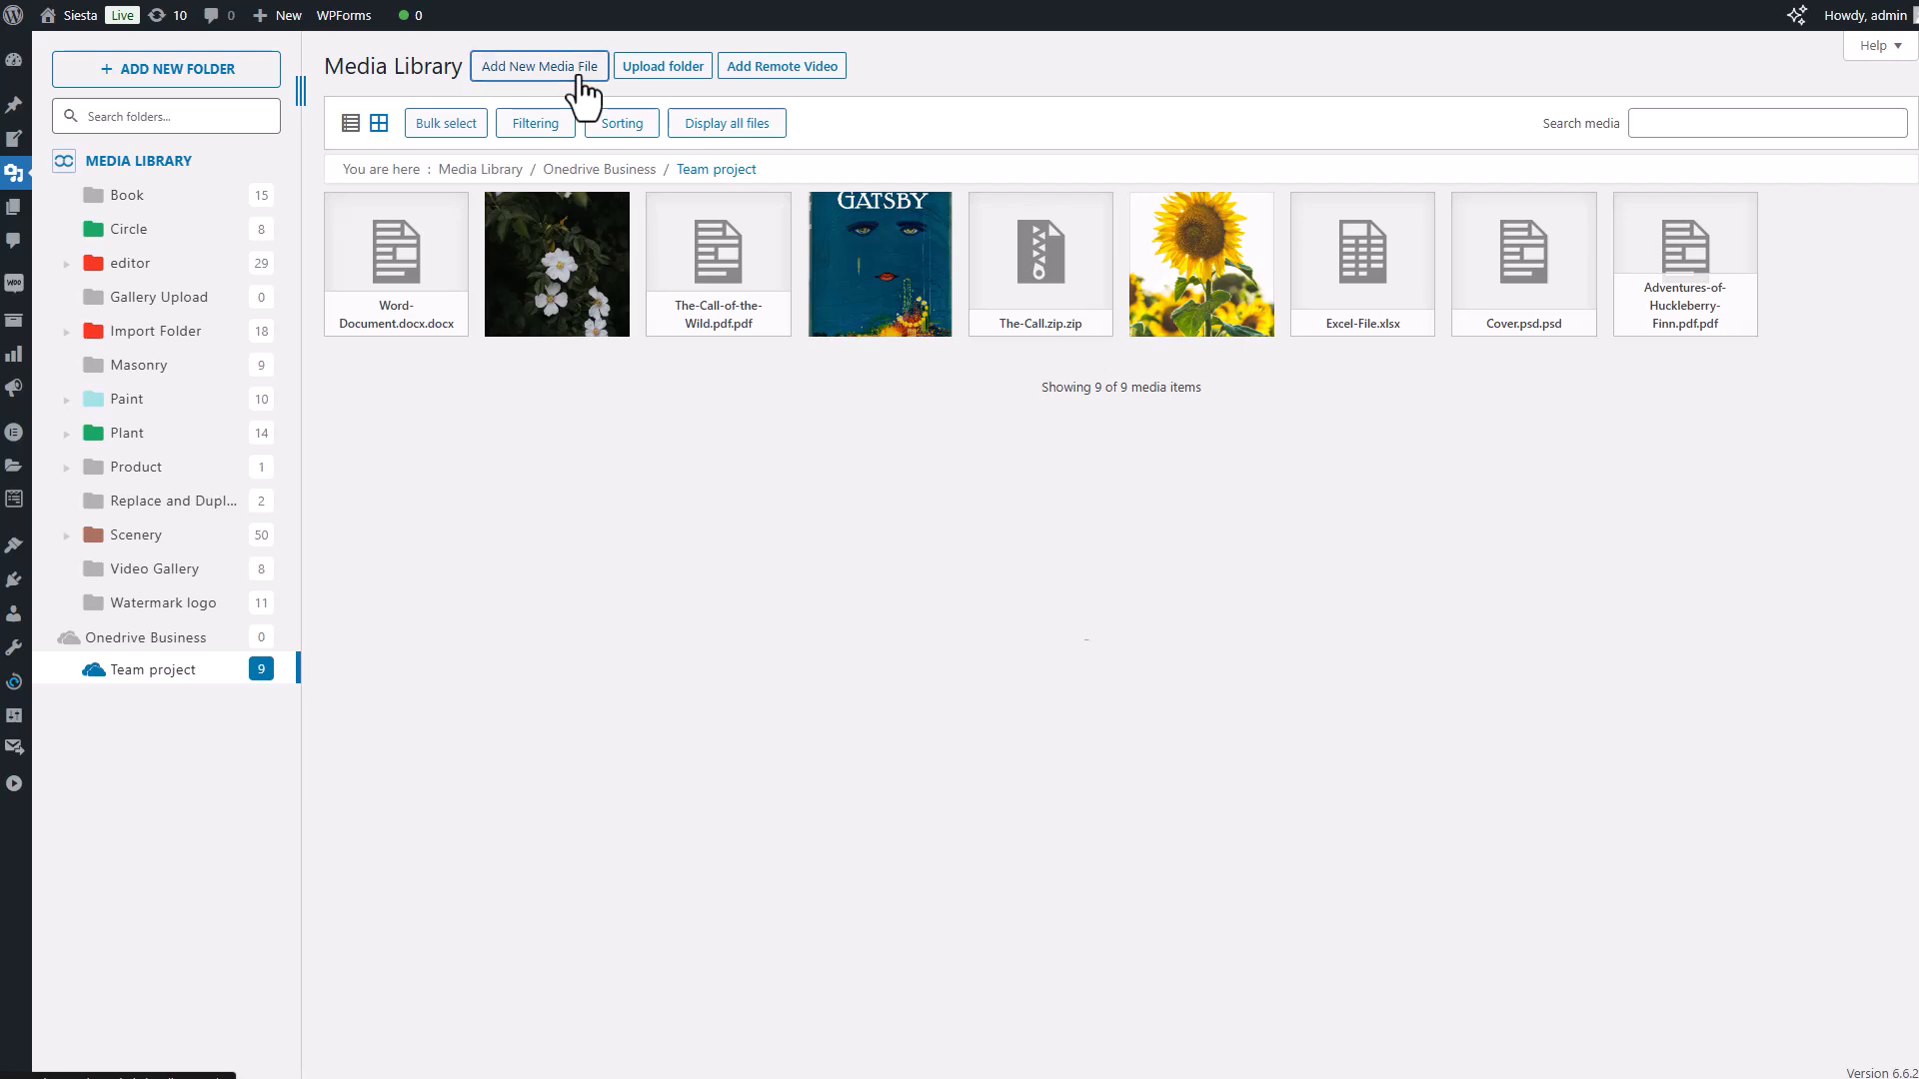
click(1030, 215)
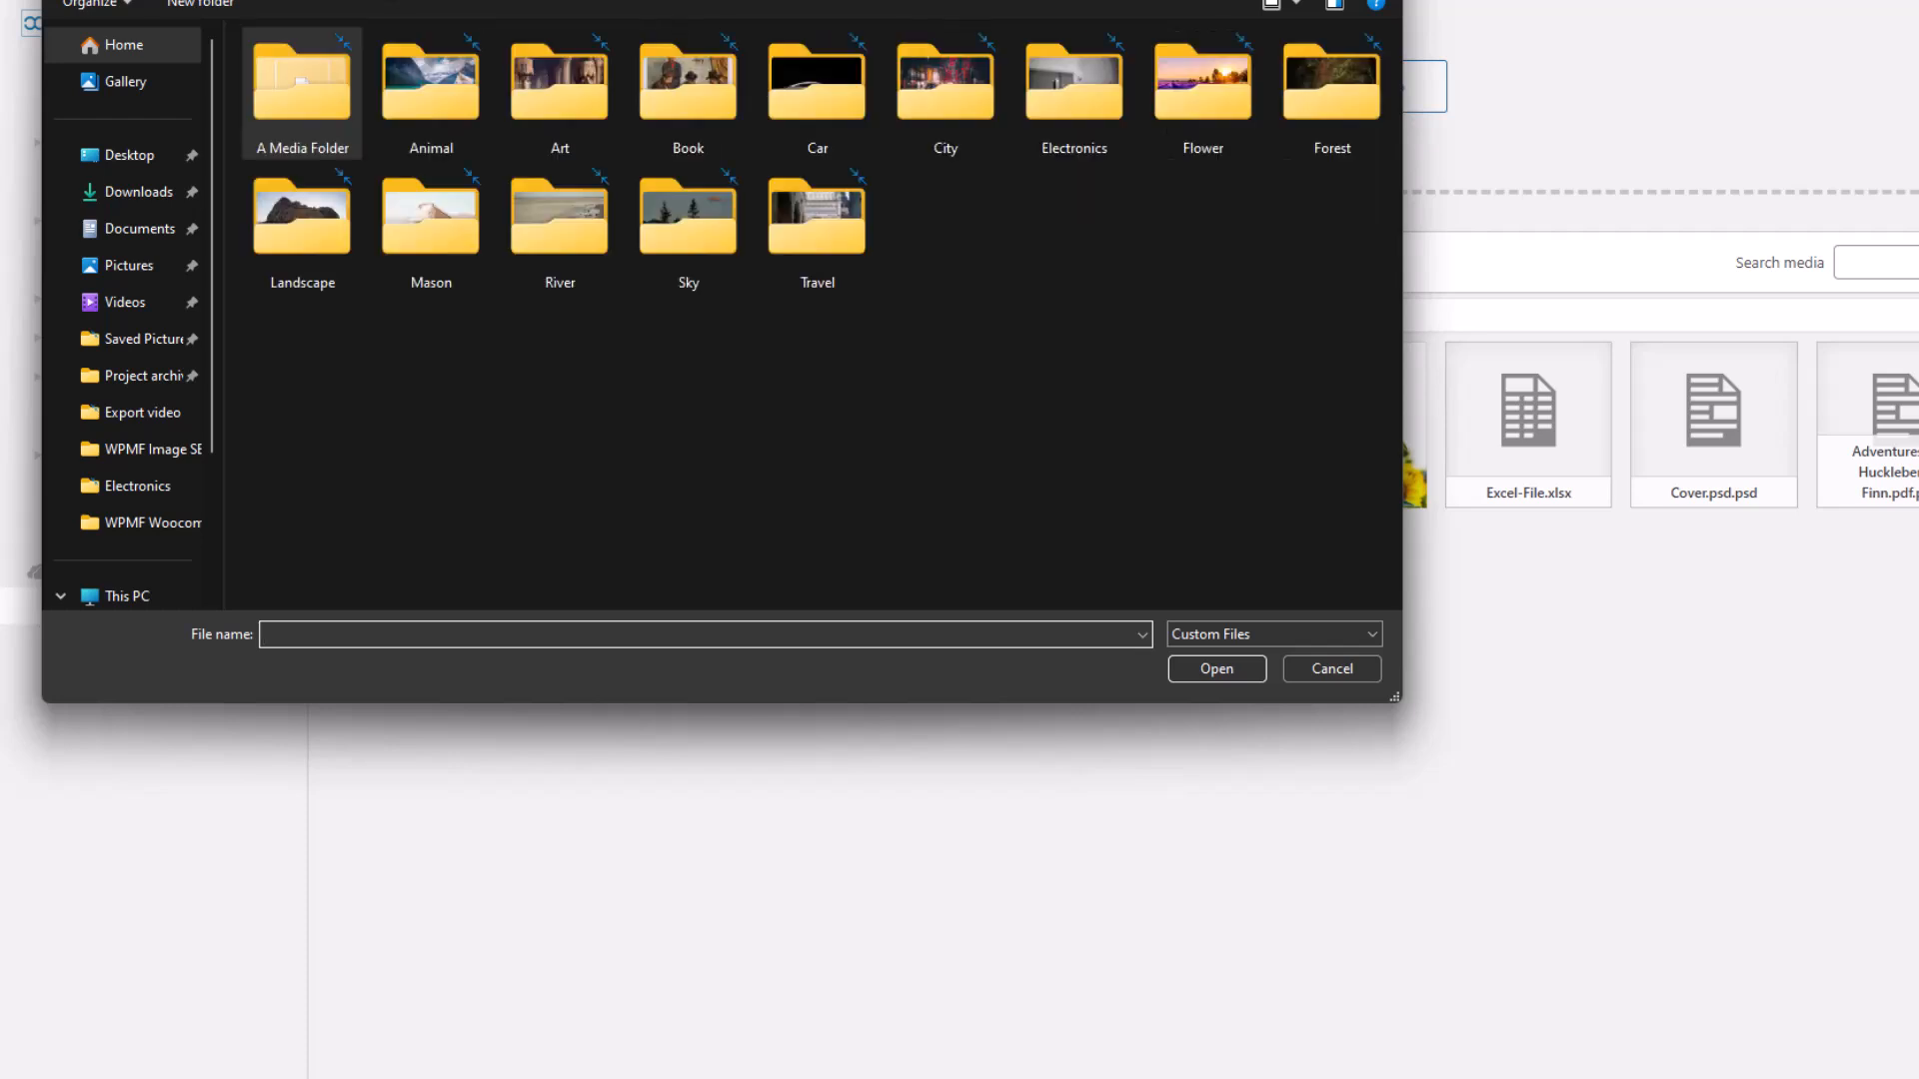
click(574, 125)
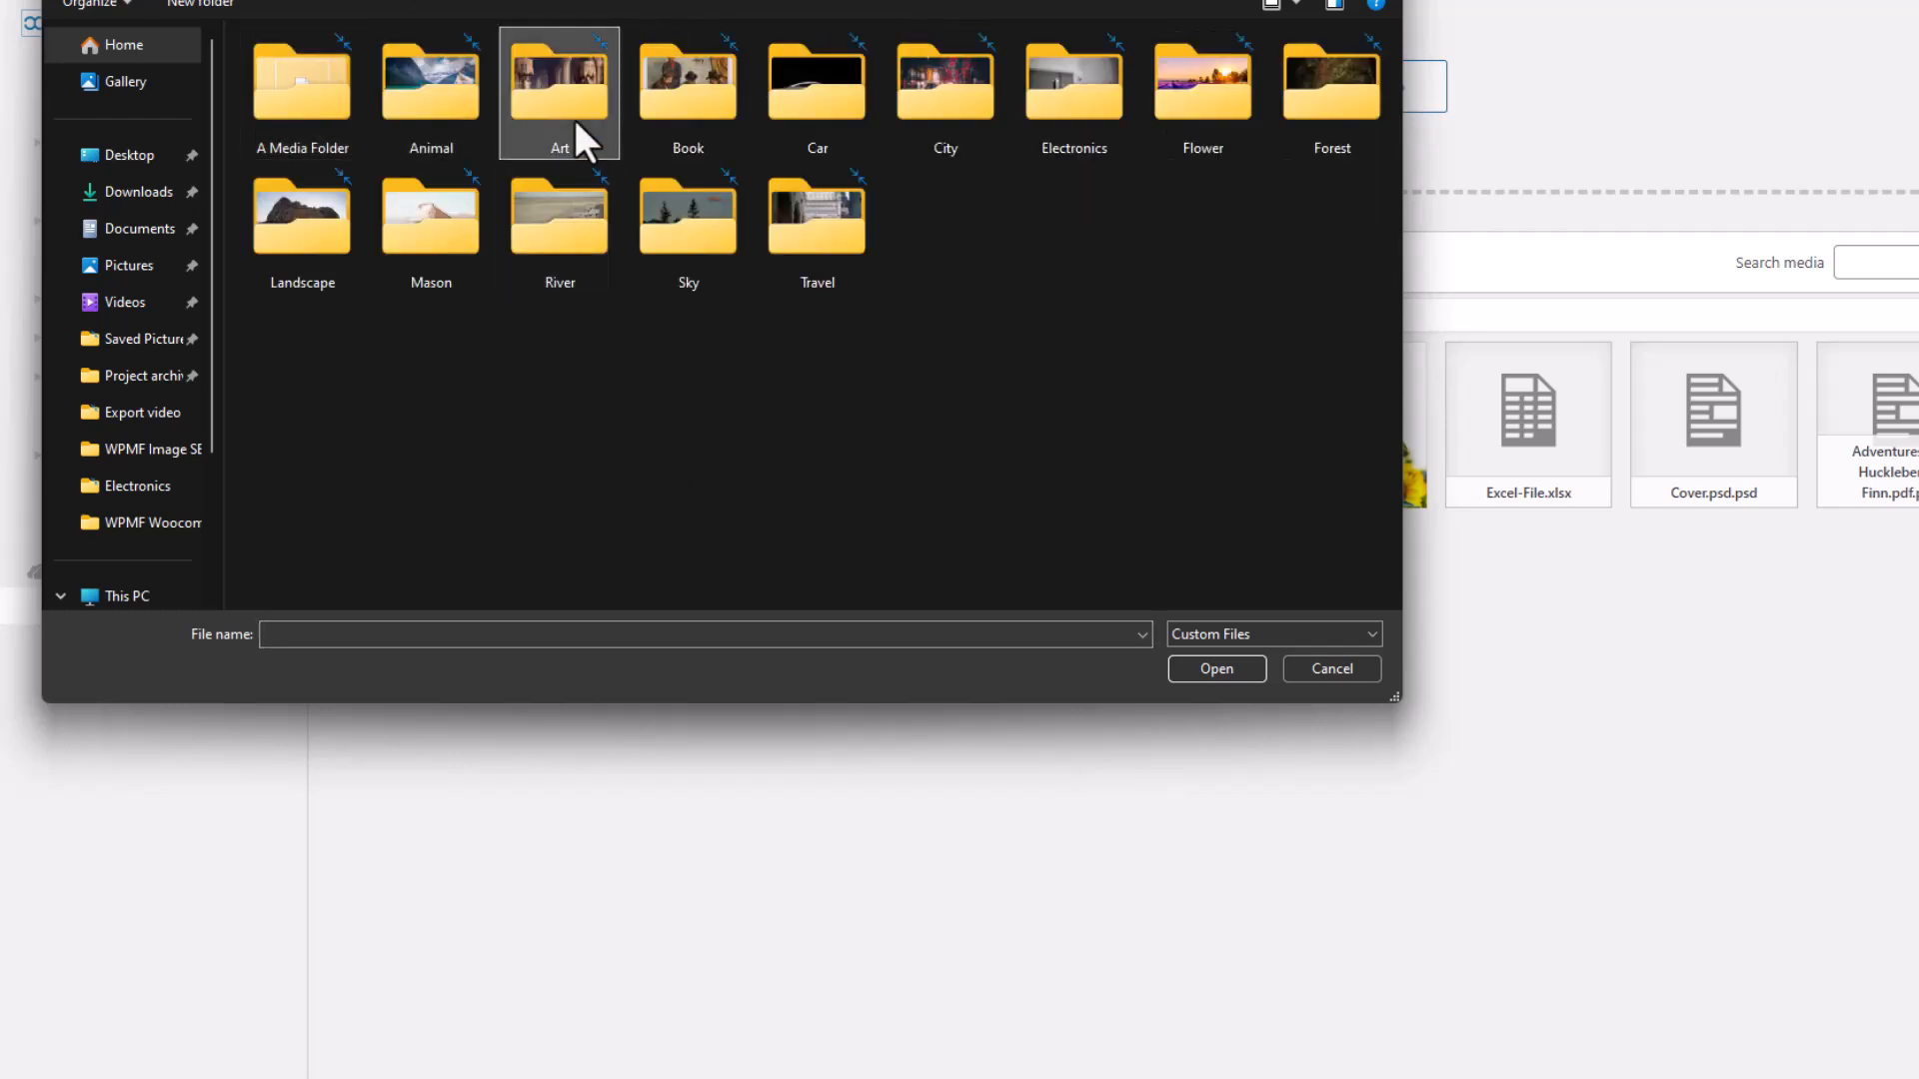
click(1216, 668)
drag(376, 445, 1315, 130)
click(1217, 669)
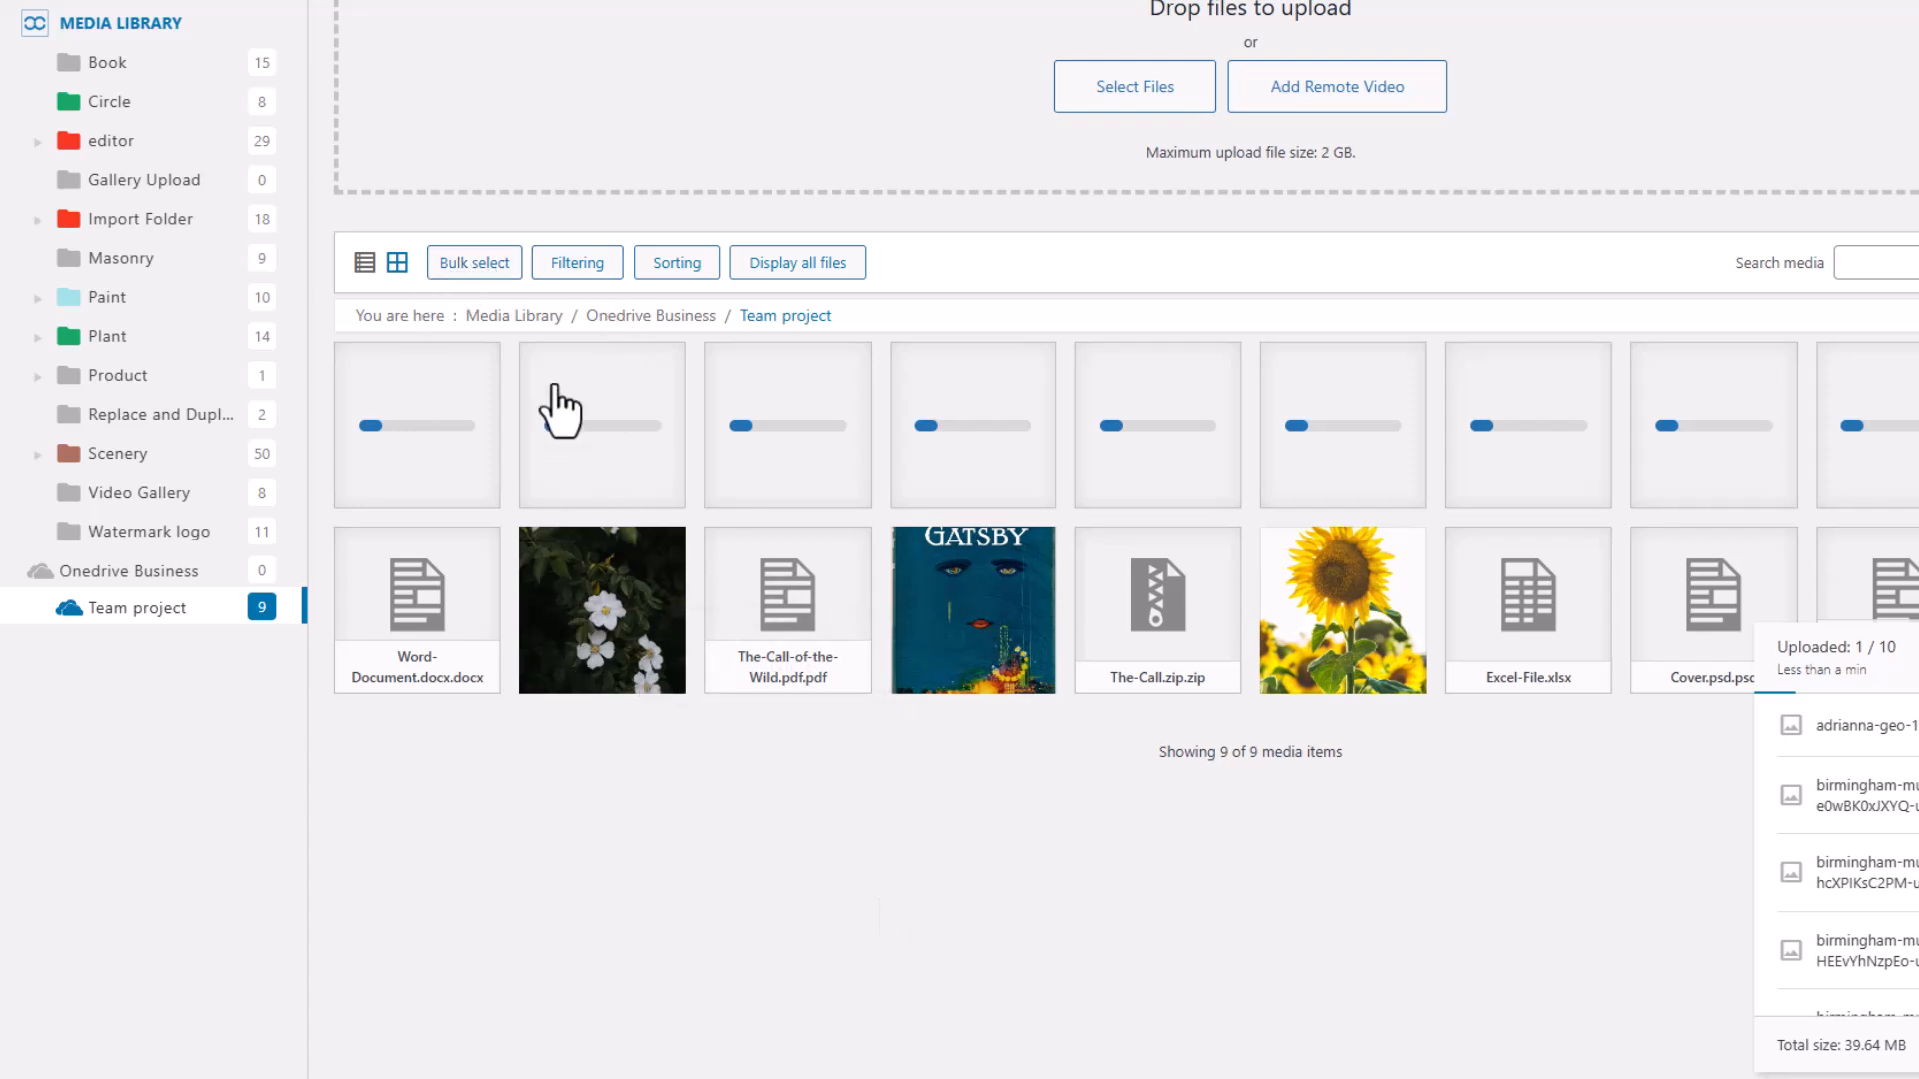
- Bulk select the white flower image, The-Call-of-the-Wild.pdf and the Gatsby cover in Team project, and cancel the selection
click(489, 272)
click(630, 620)
click(789, 599)
click(939, 624)
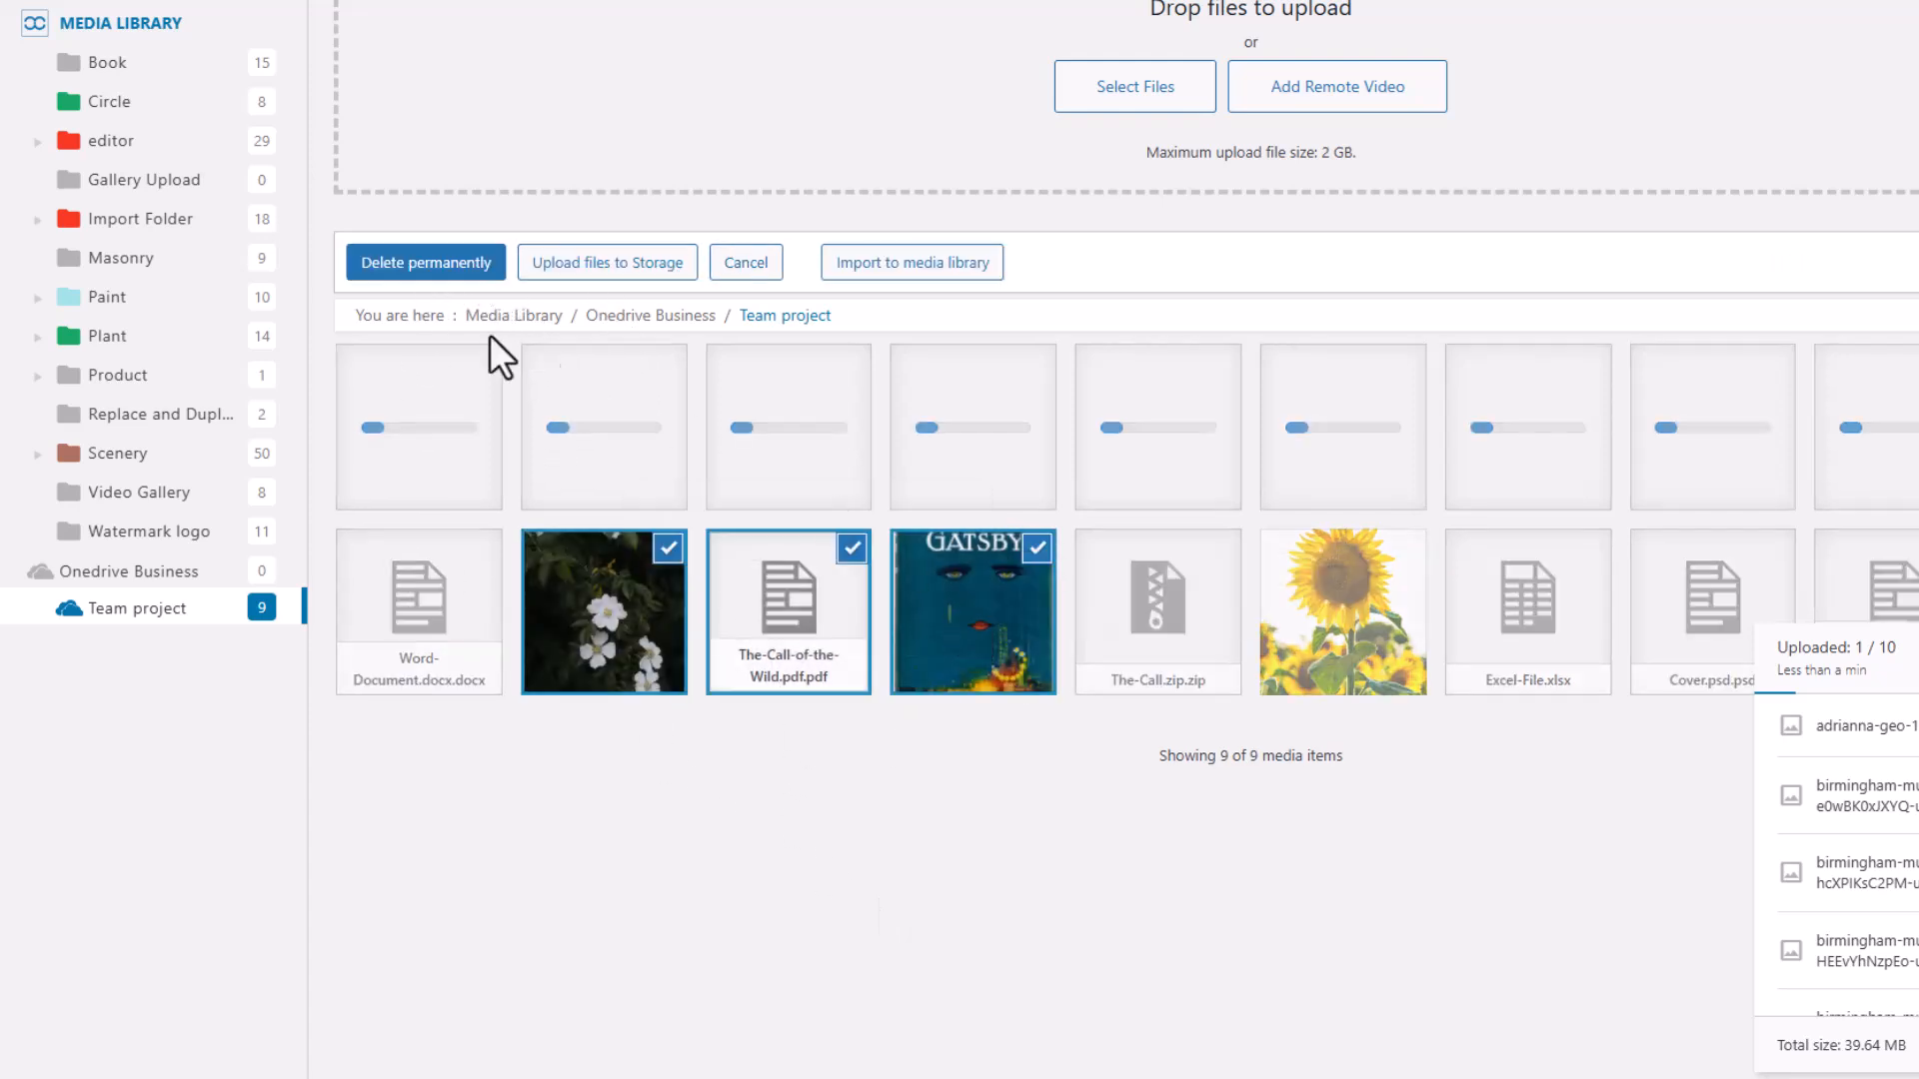
click(749, 272)
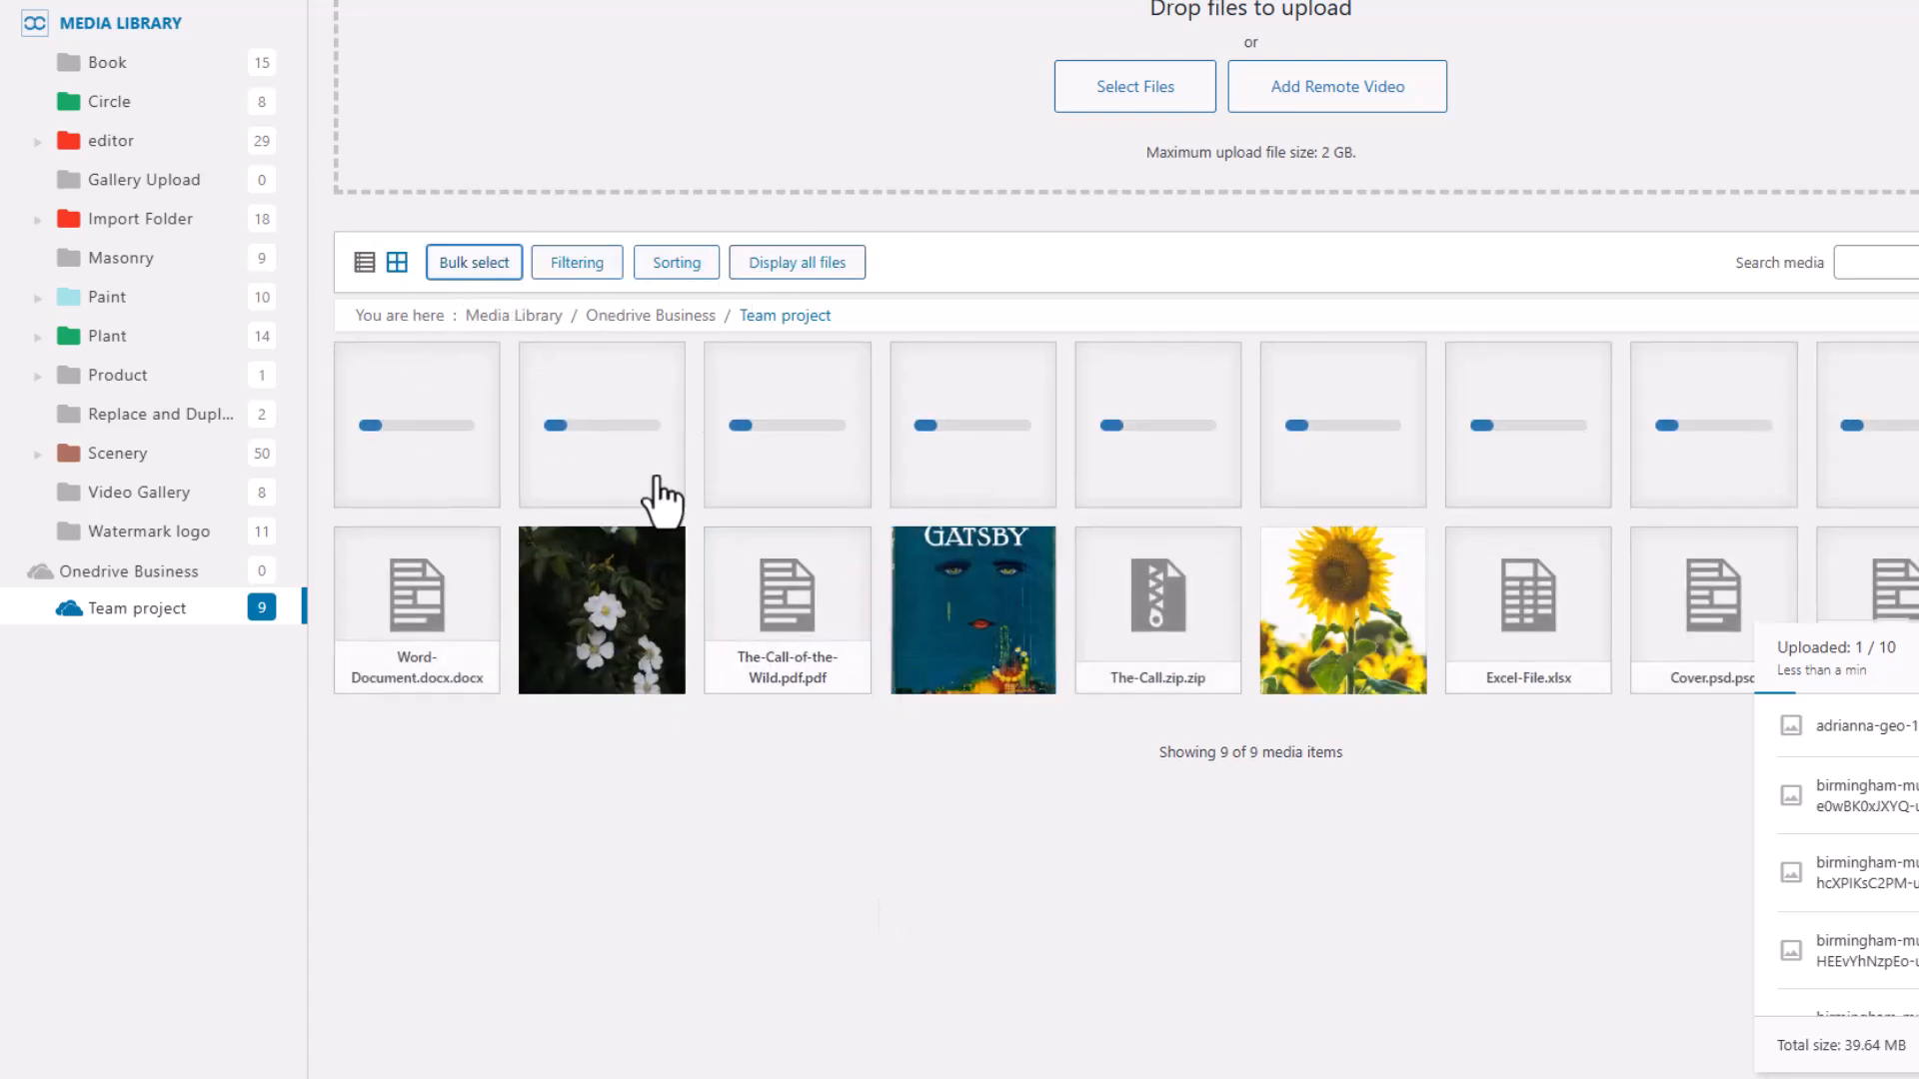
- Create a subfolder named New inside the Team project folder
right_click(168, 612)
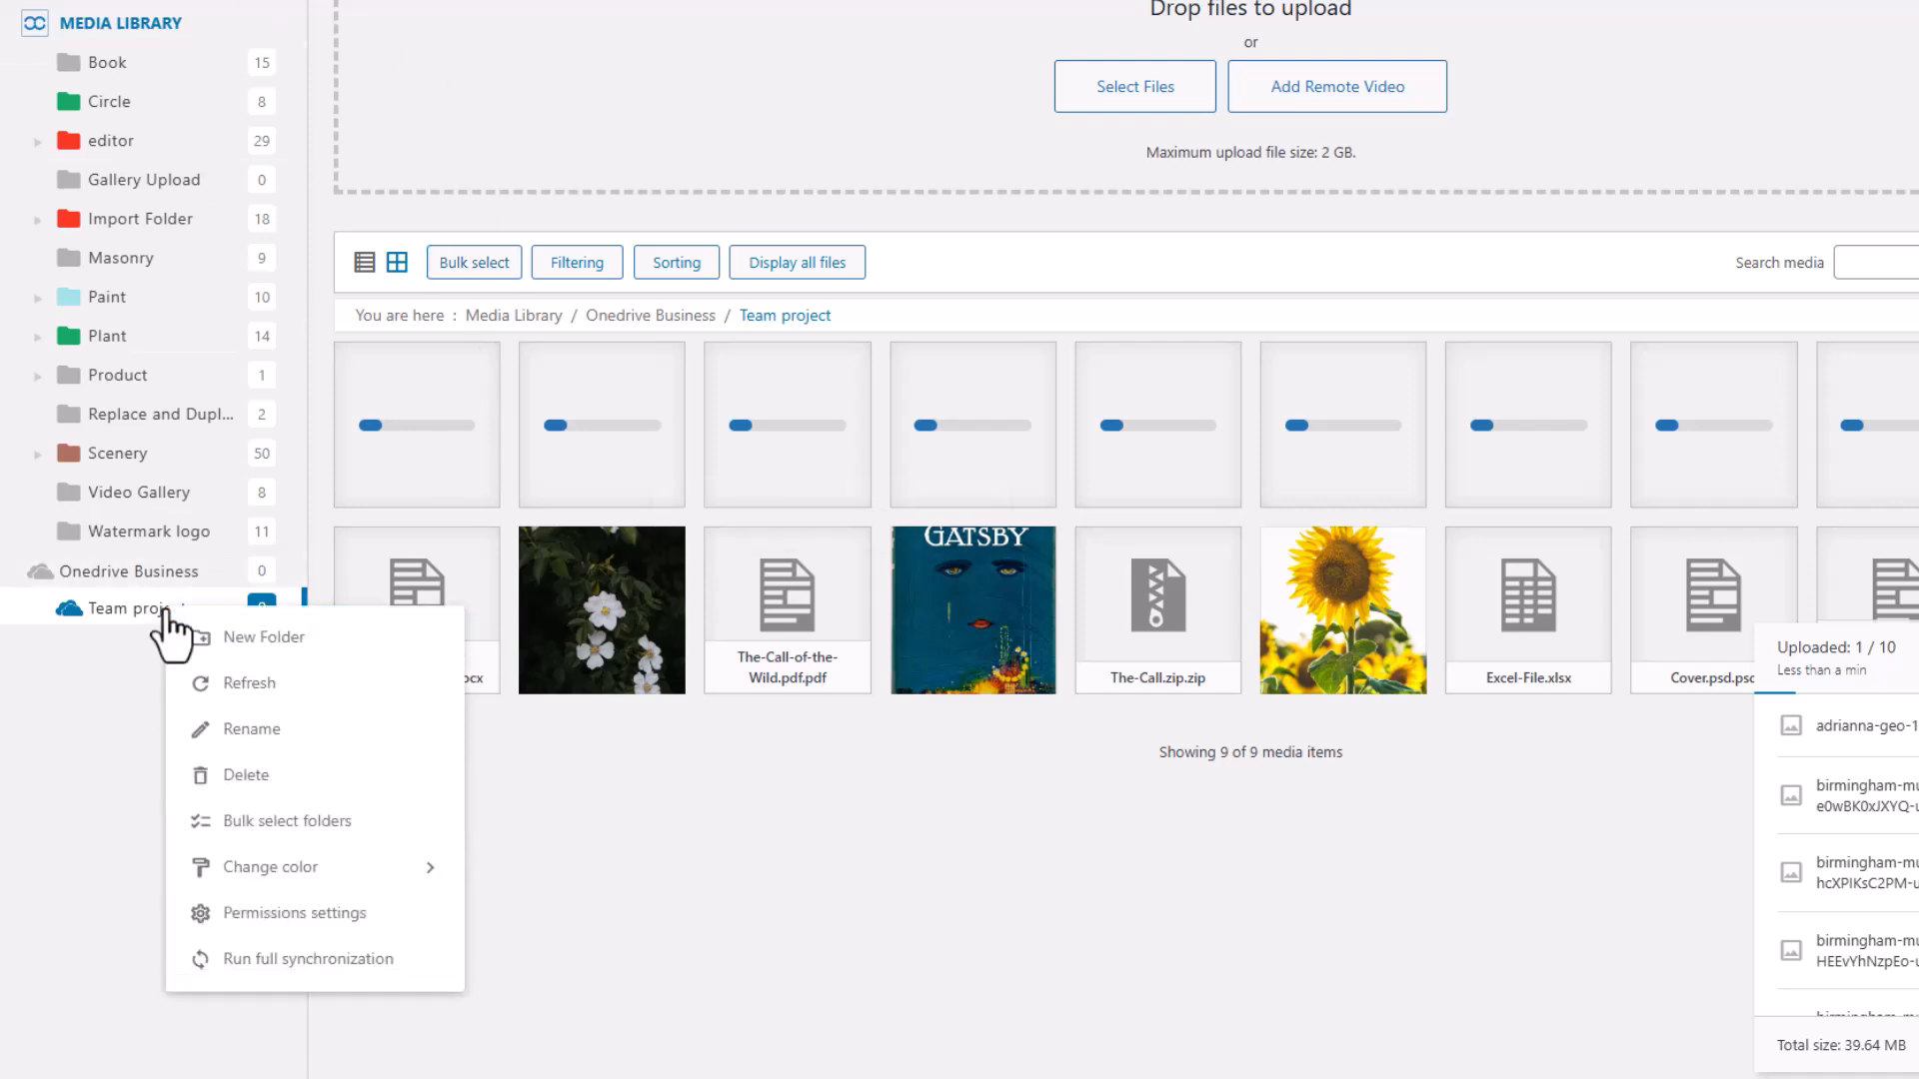
click(313, 639)
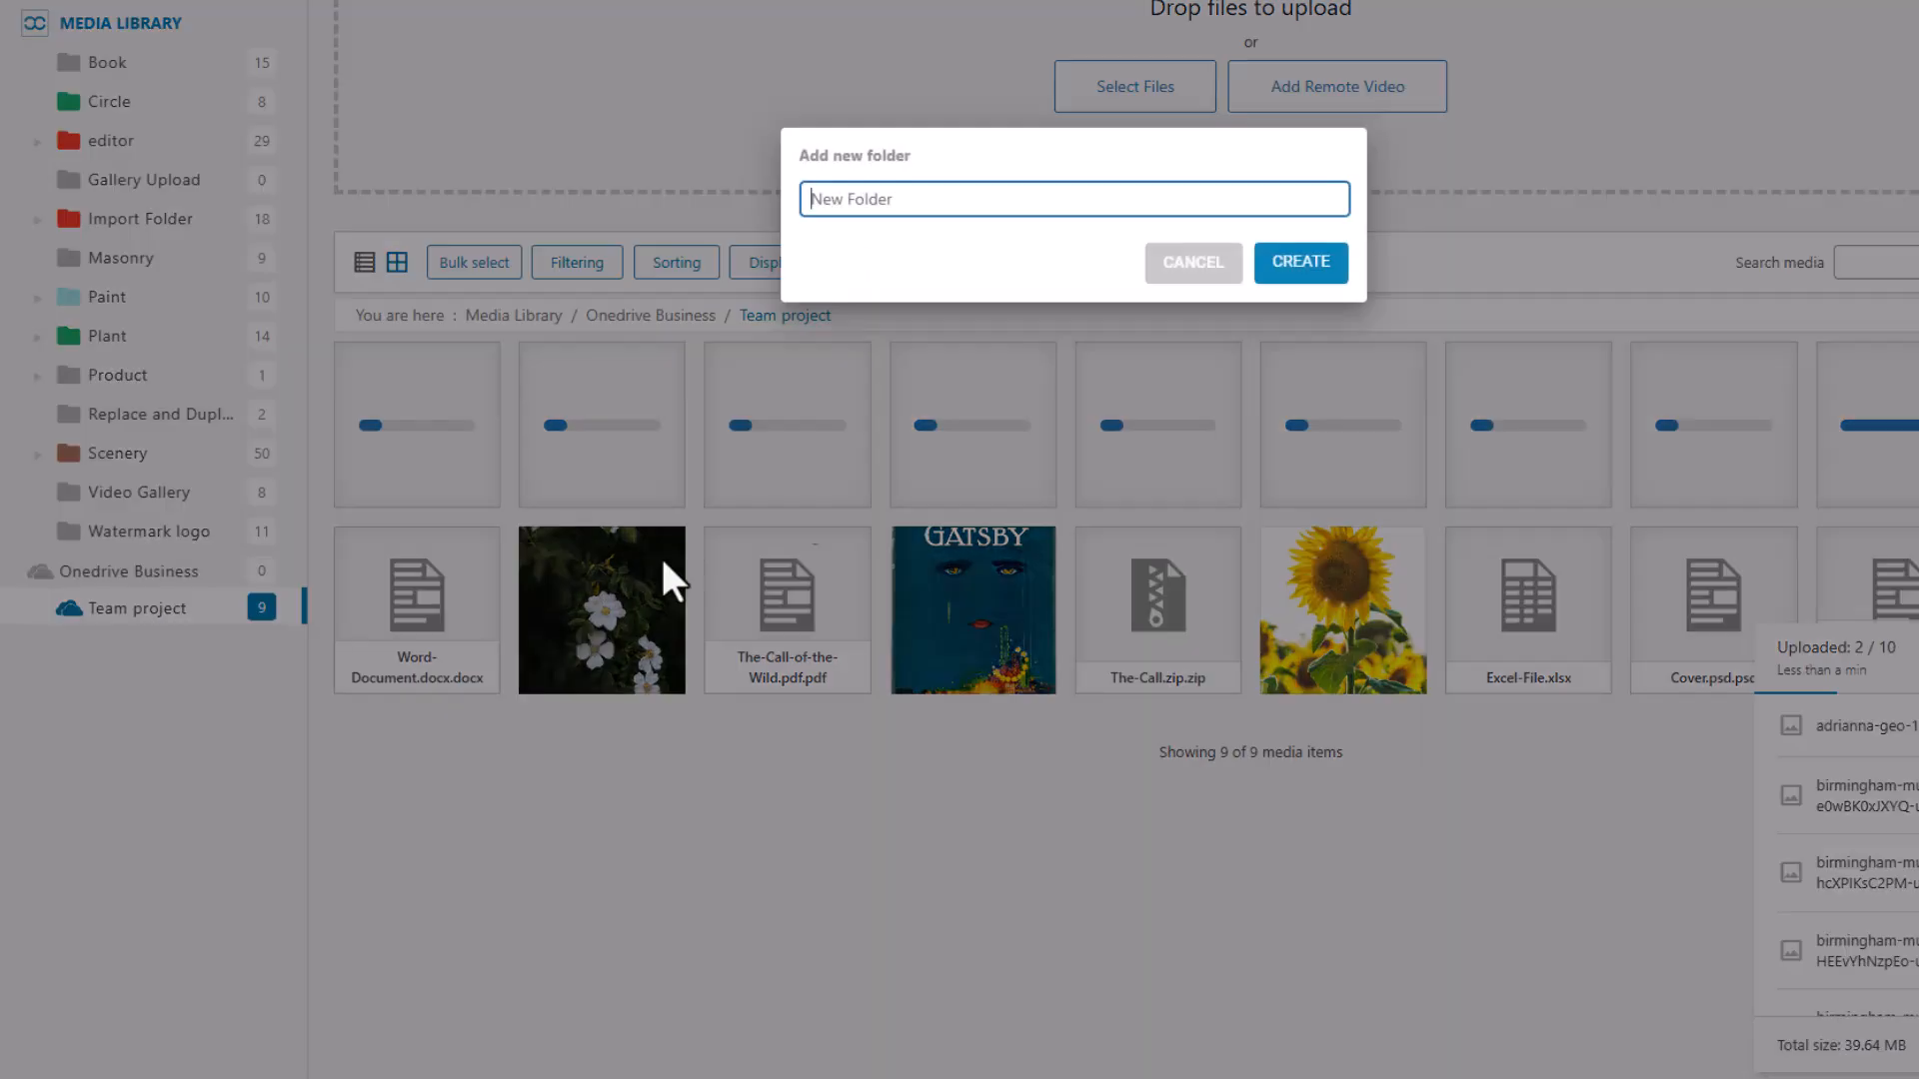
text(New)
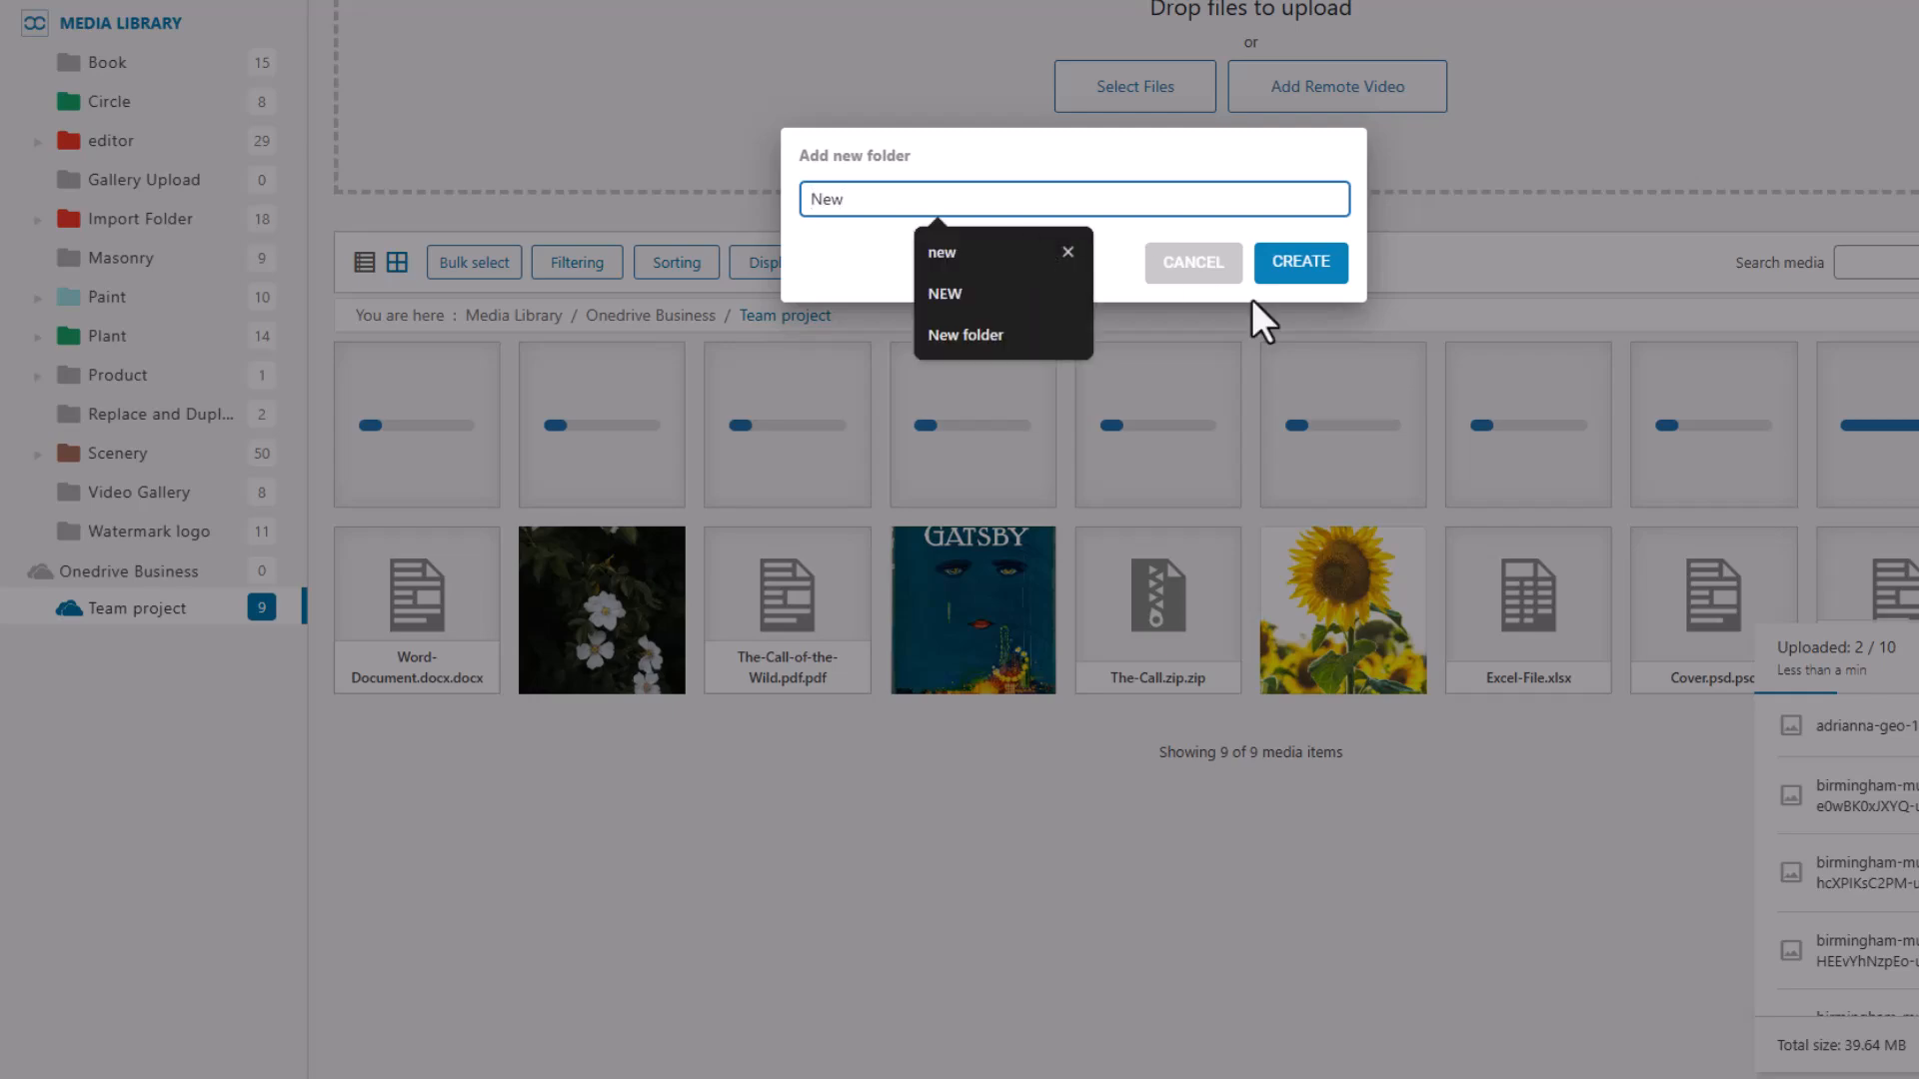
click(1292, 265)
right_click(164, 610)
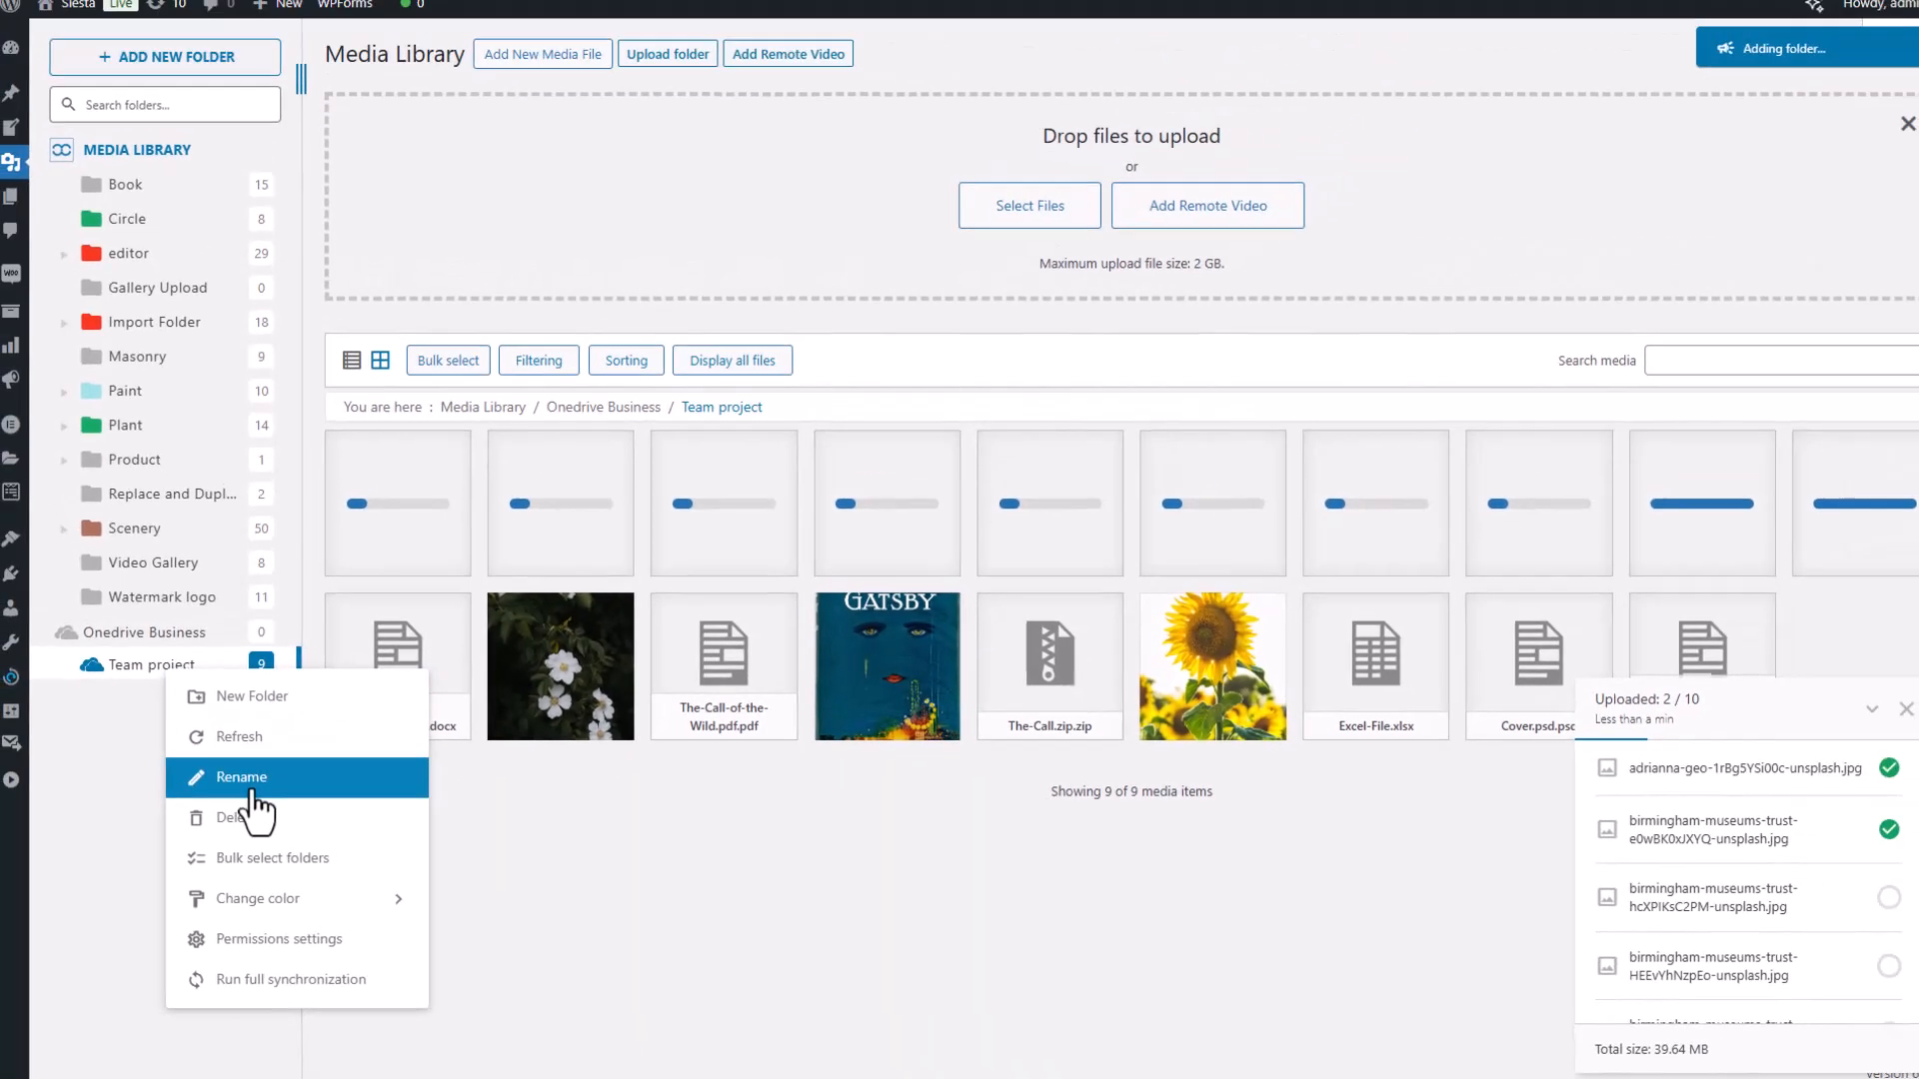
mouse_move(280, 898)
click(471, 915)
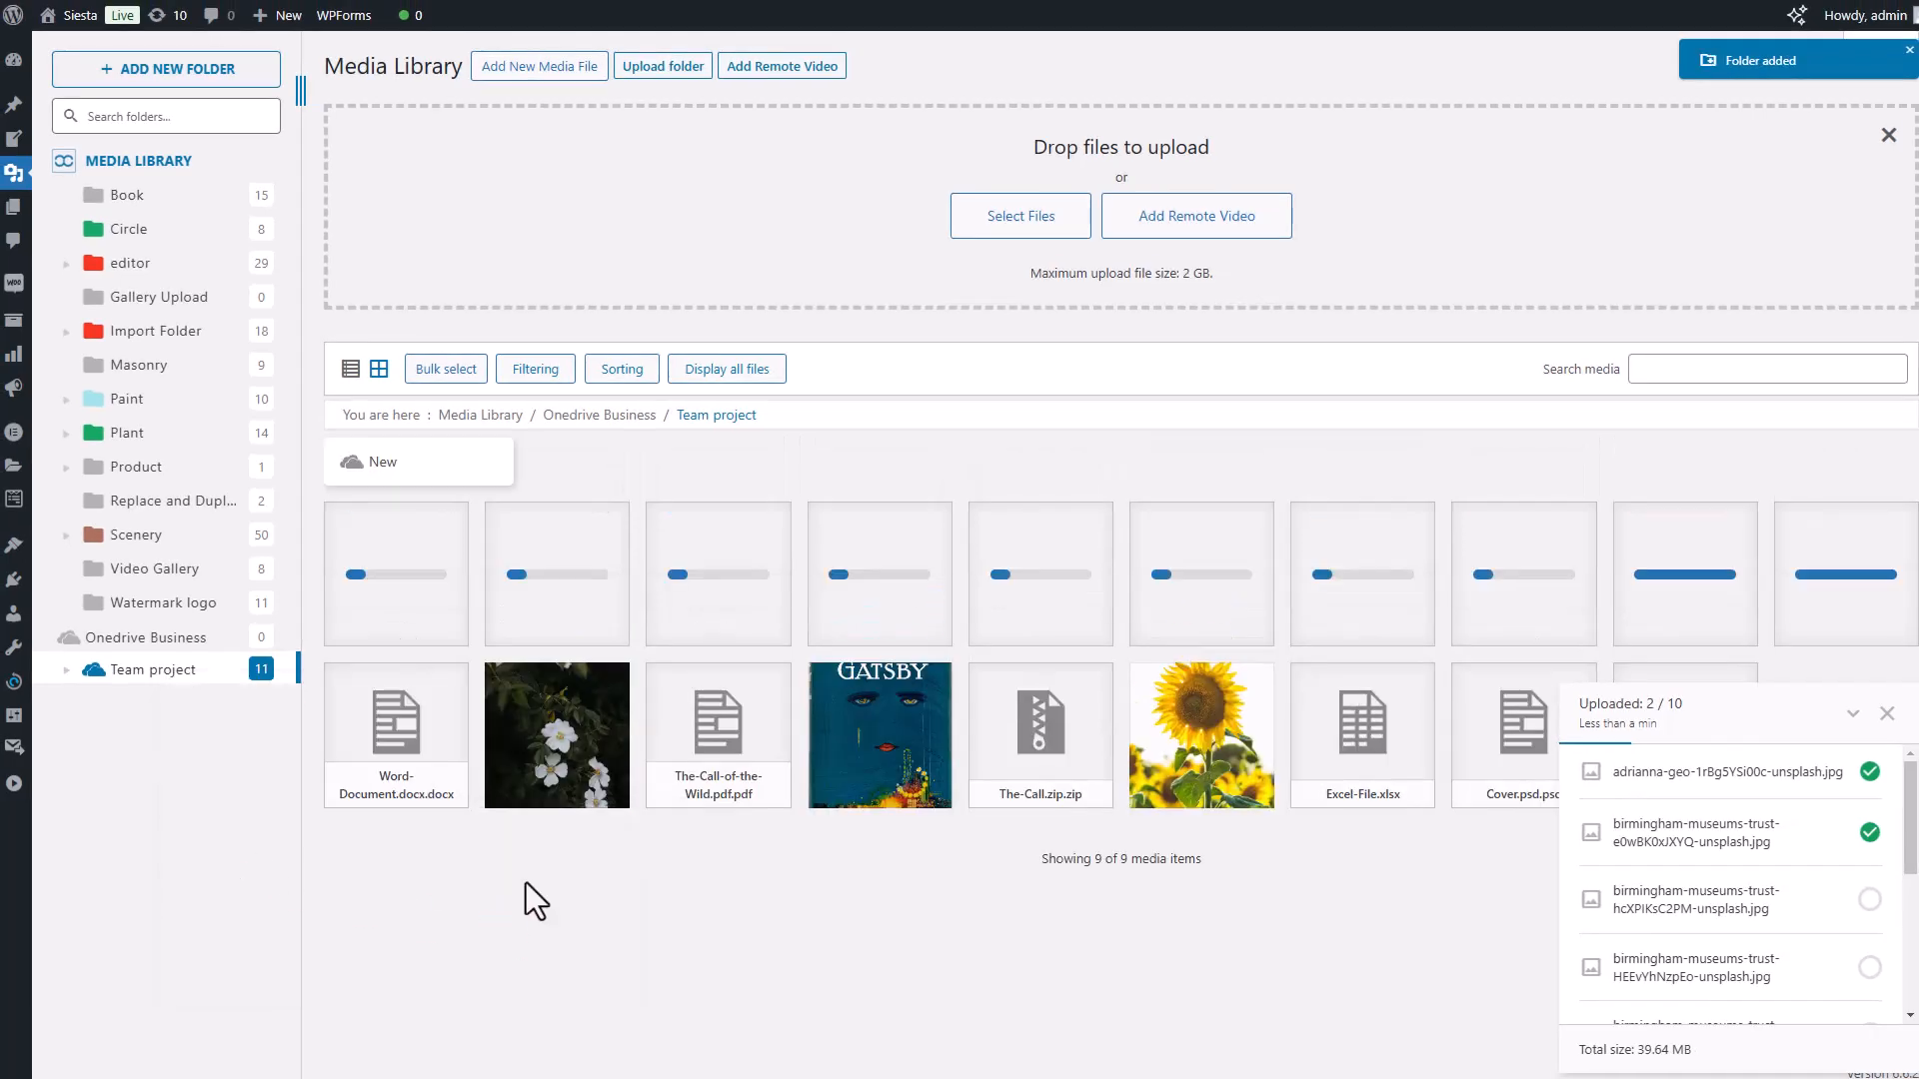
- Open the New subfolder in the media library and return to its parent Team project folder
click(433, 471)
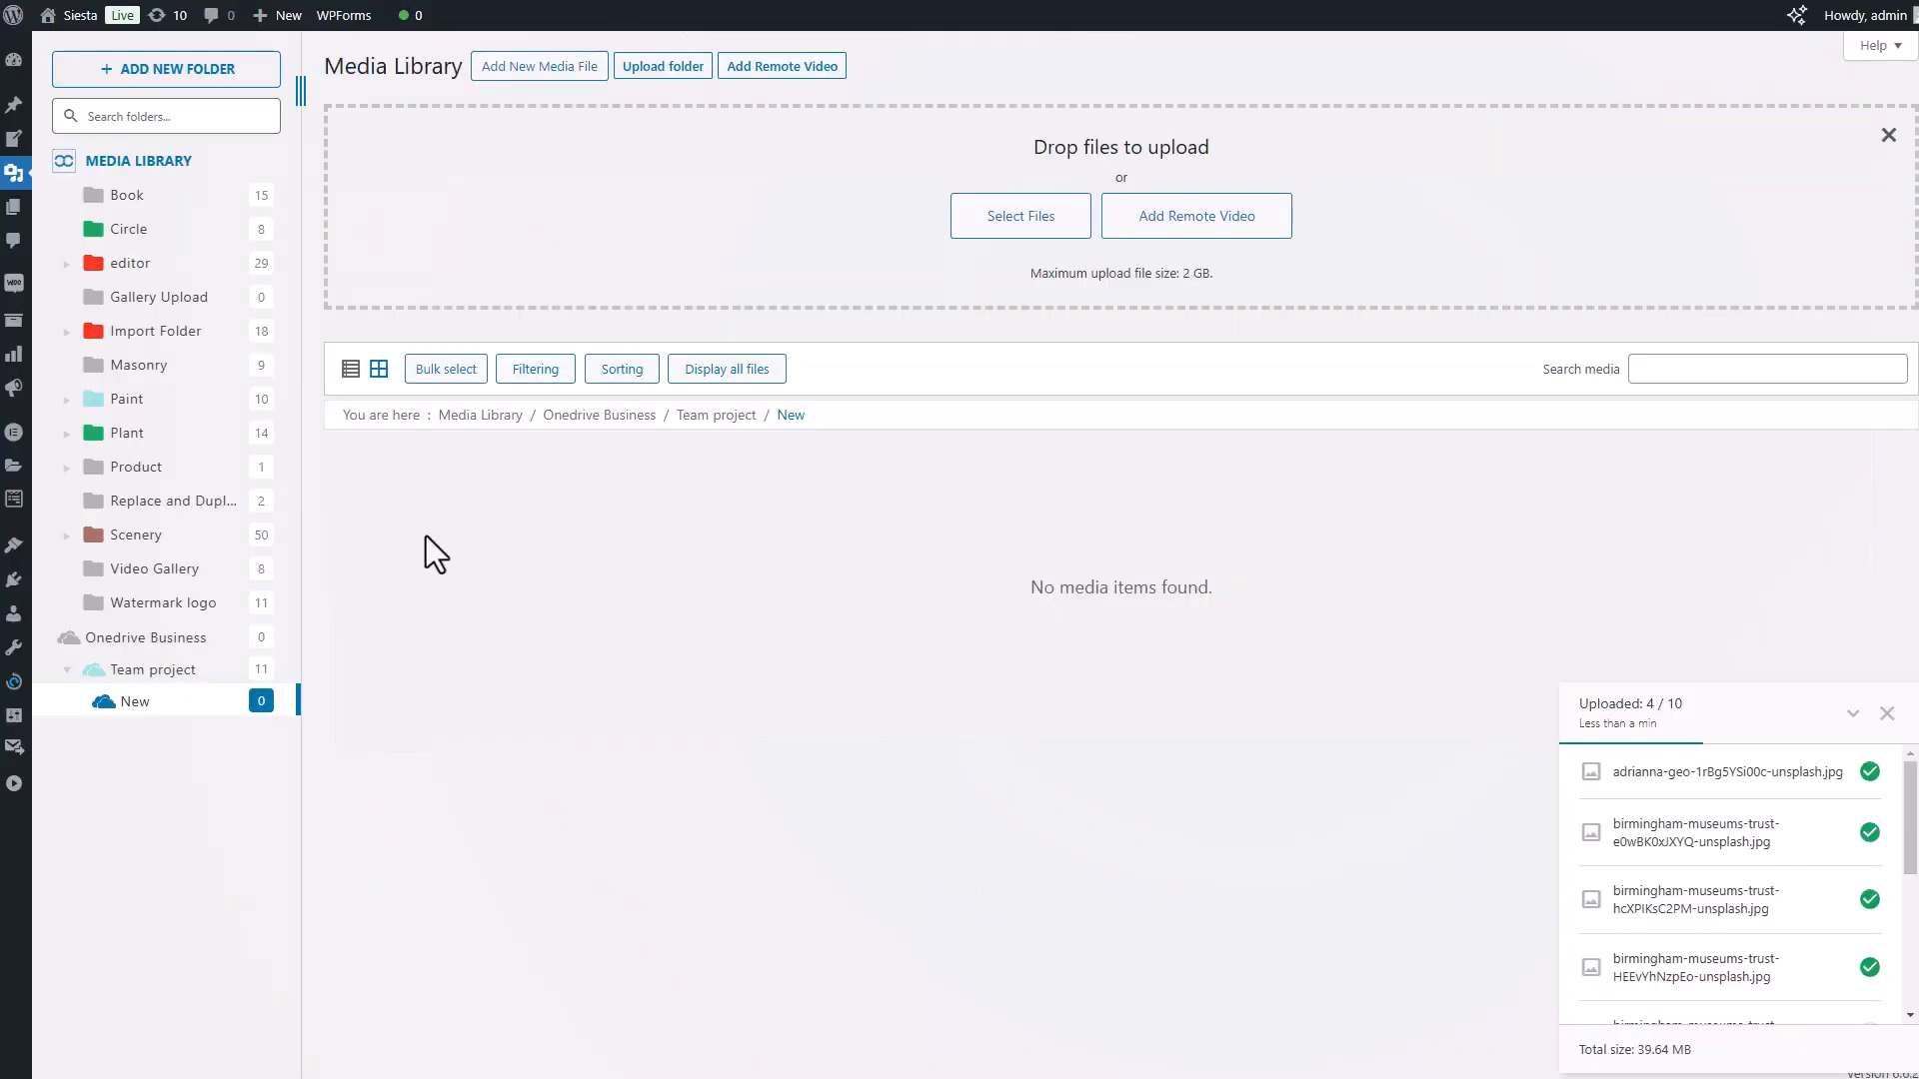
click(193, 669)
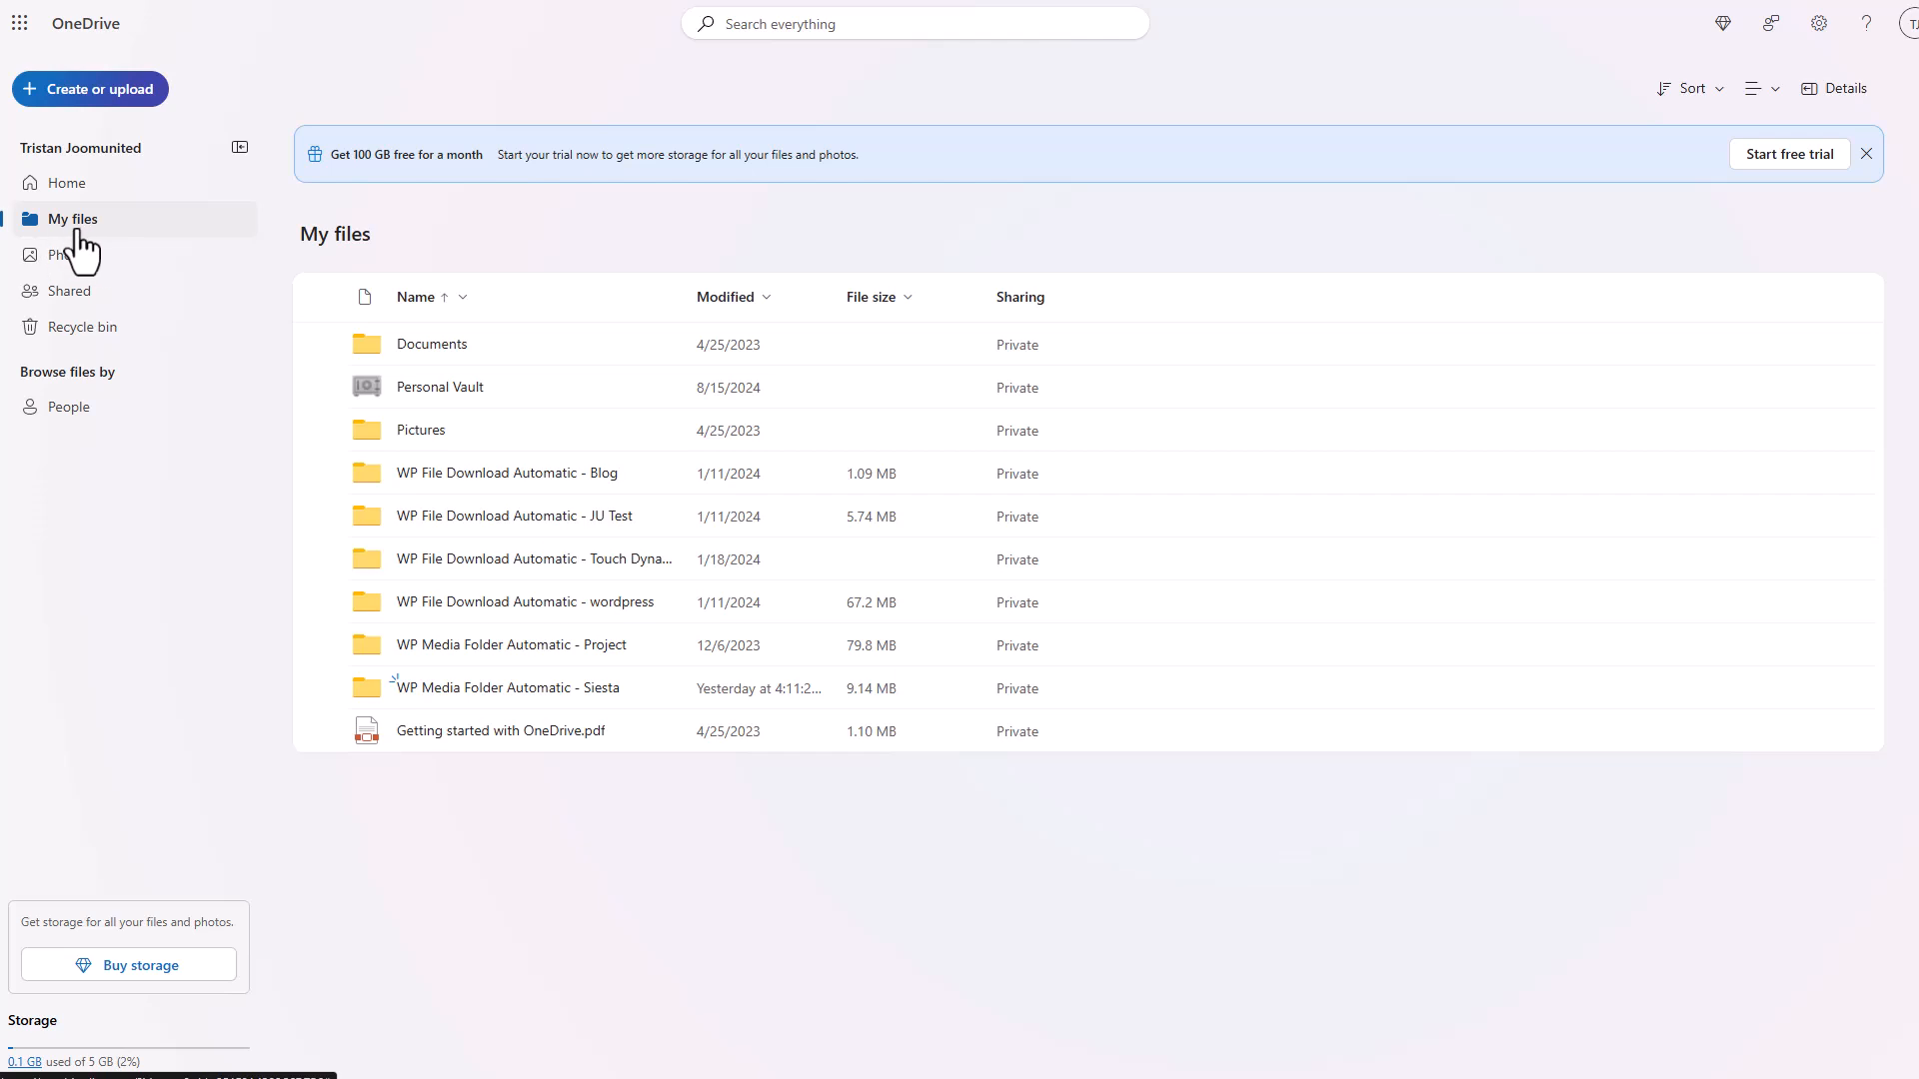
- Switch to OneDrive and open the Team project folder inside WP Media Folder Automatic - Siesta
click(545, 690)
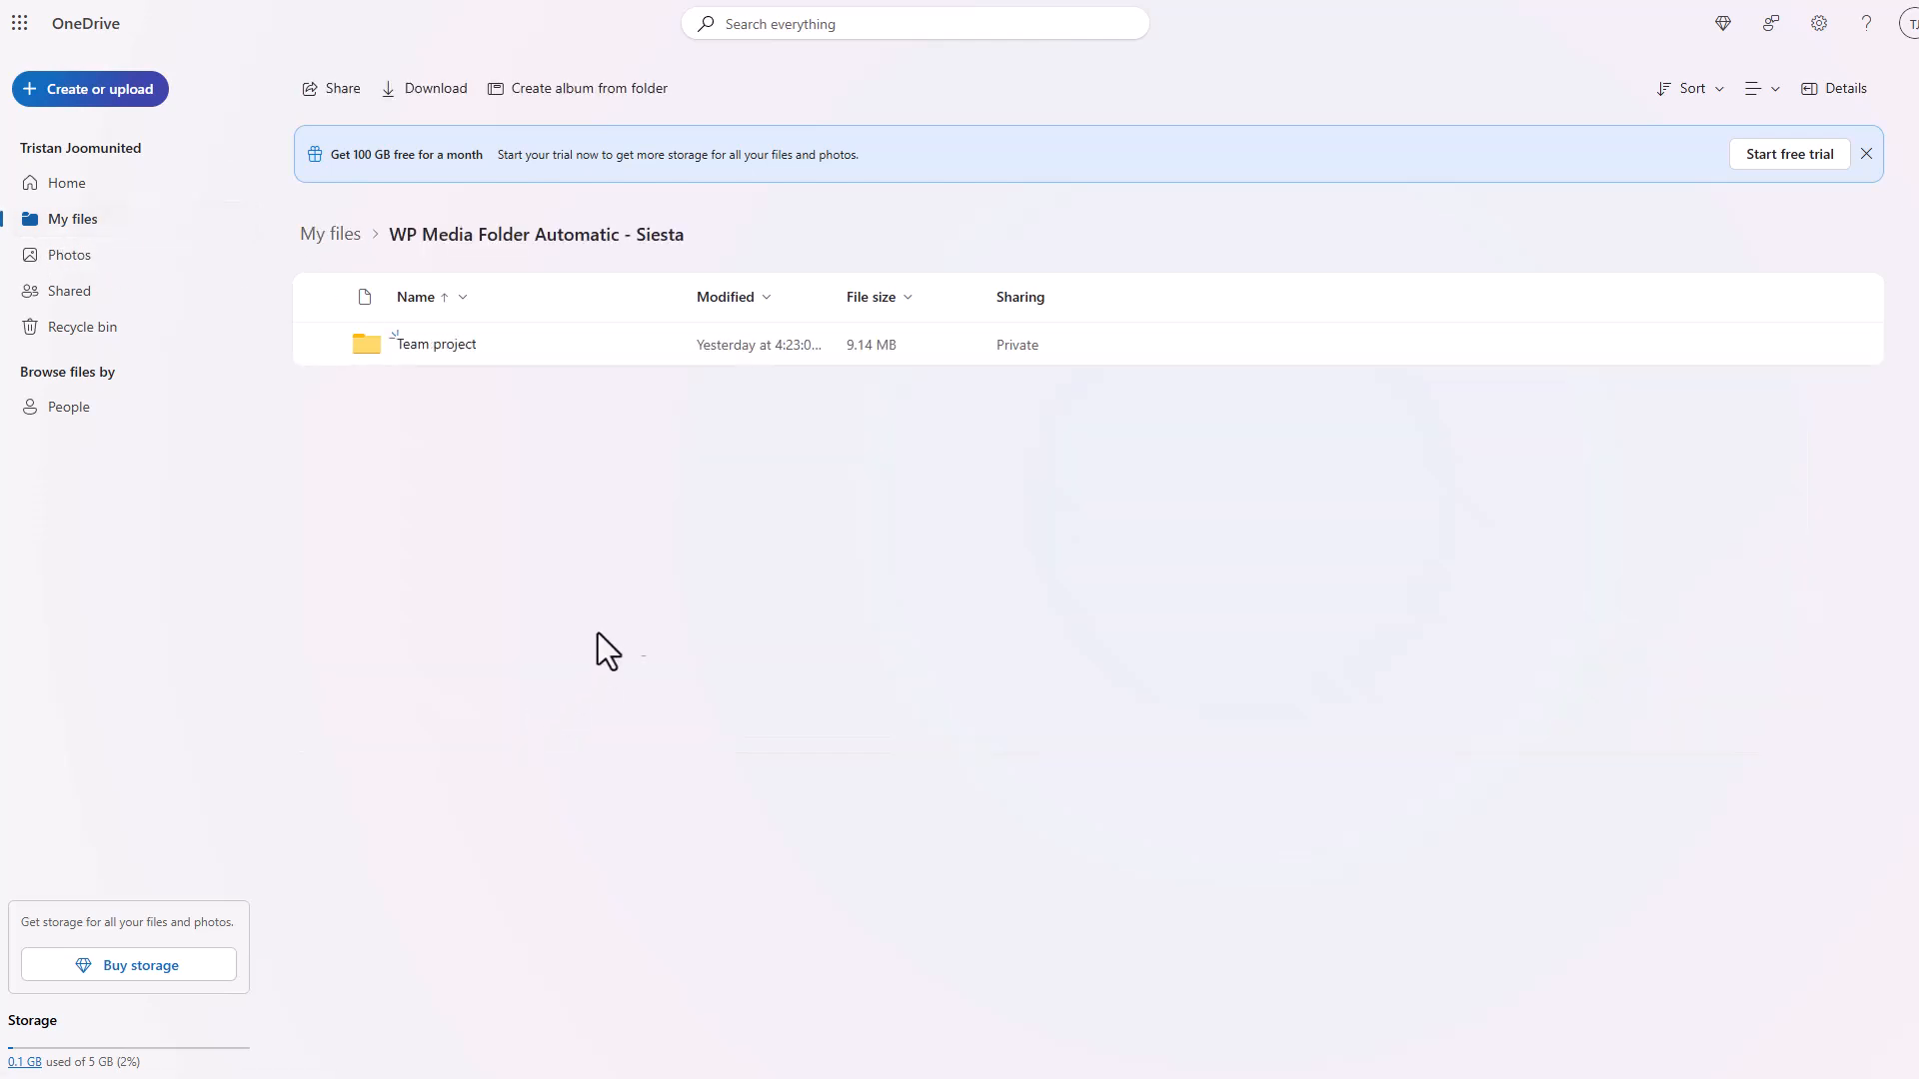
click(444, 348)
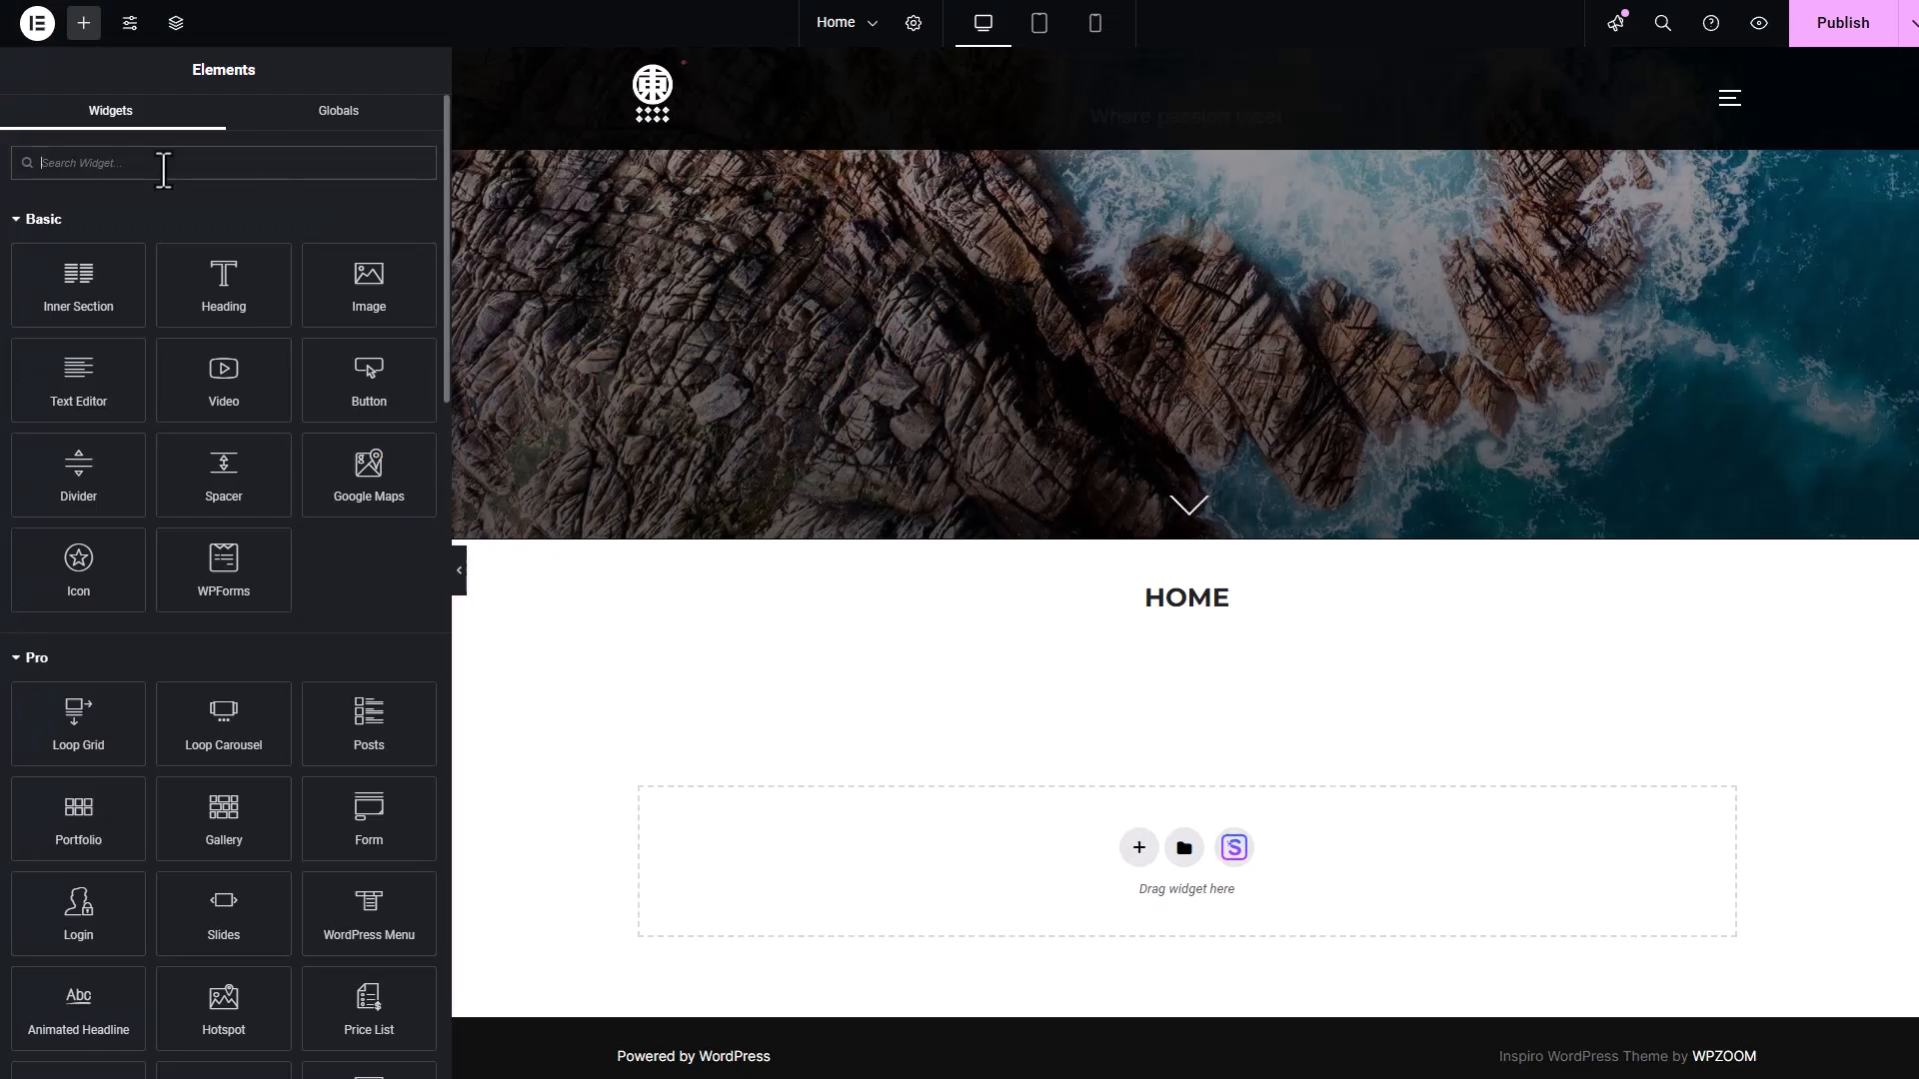
- In Elementor, add a WP Media Folder Gallery widget to the Home page and insert a gallery from the Team project folder
click(169, 163)
text(medi)
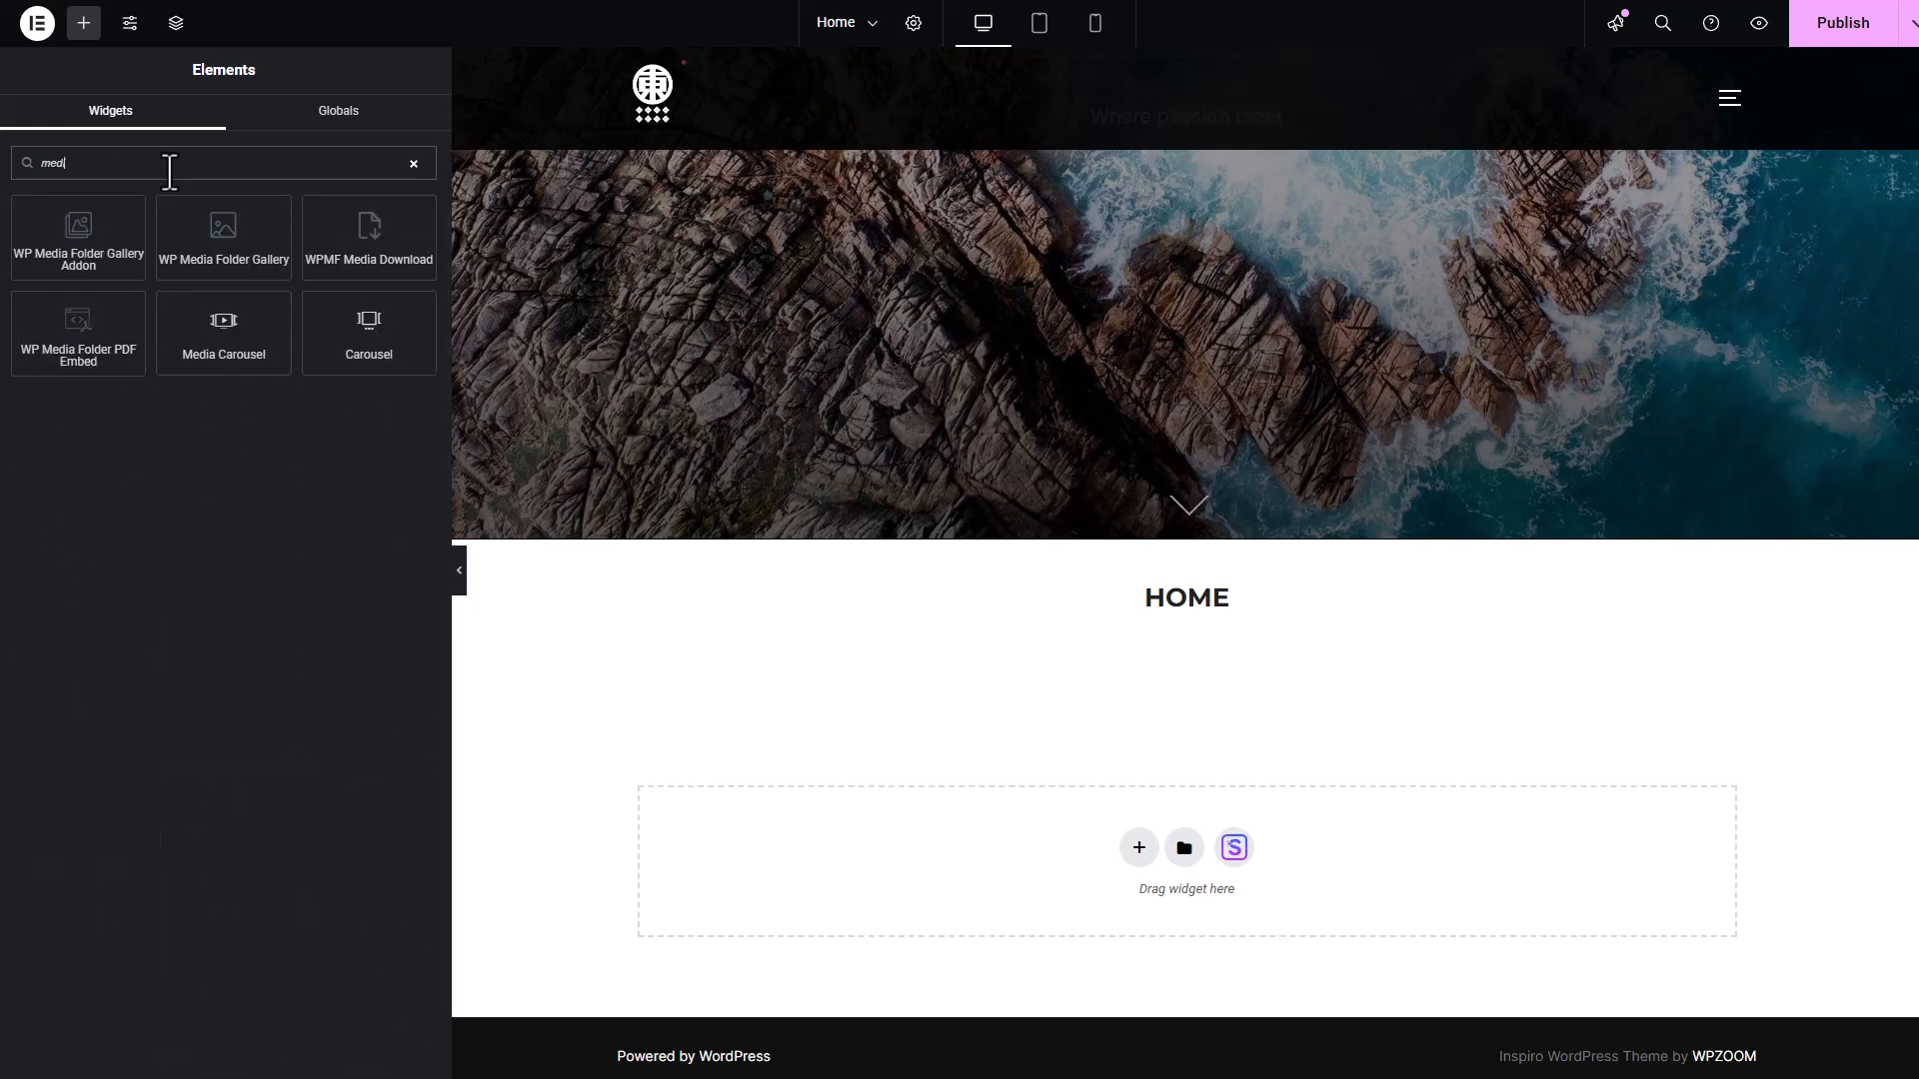
drag(219, 244, 934, 711)
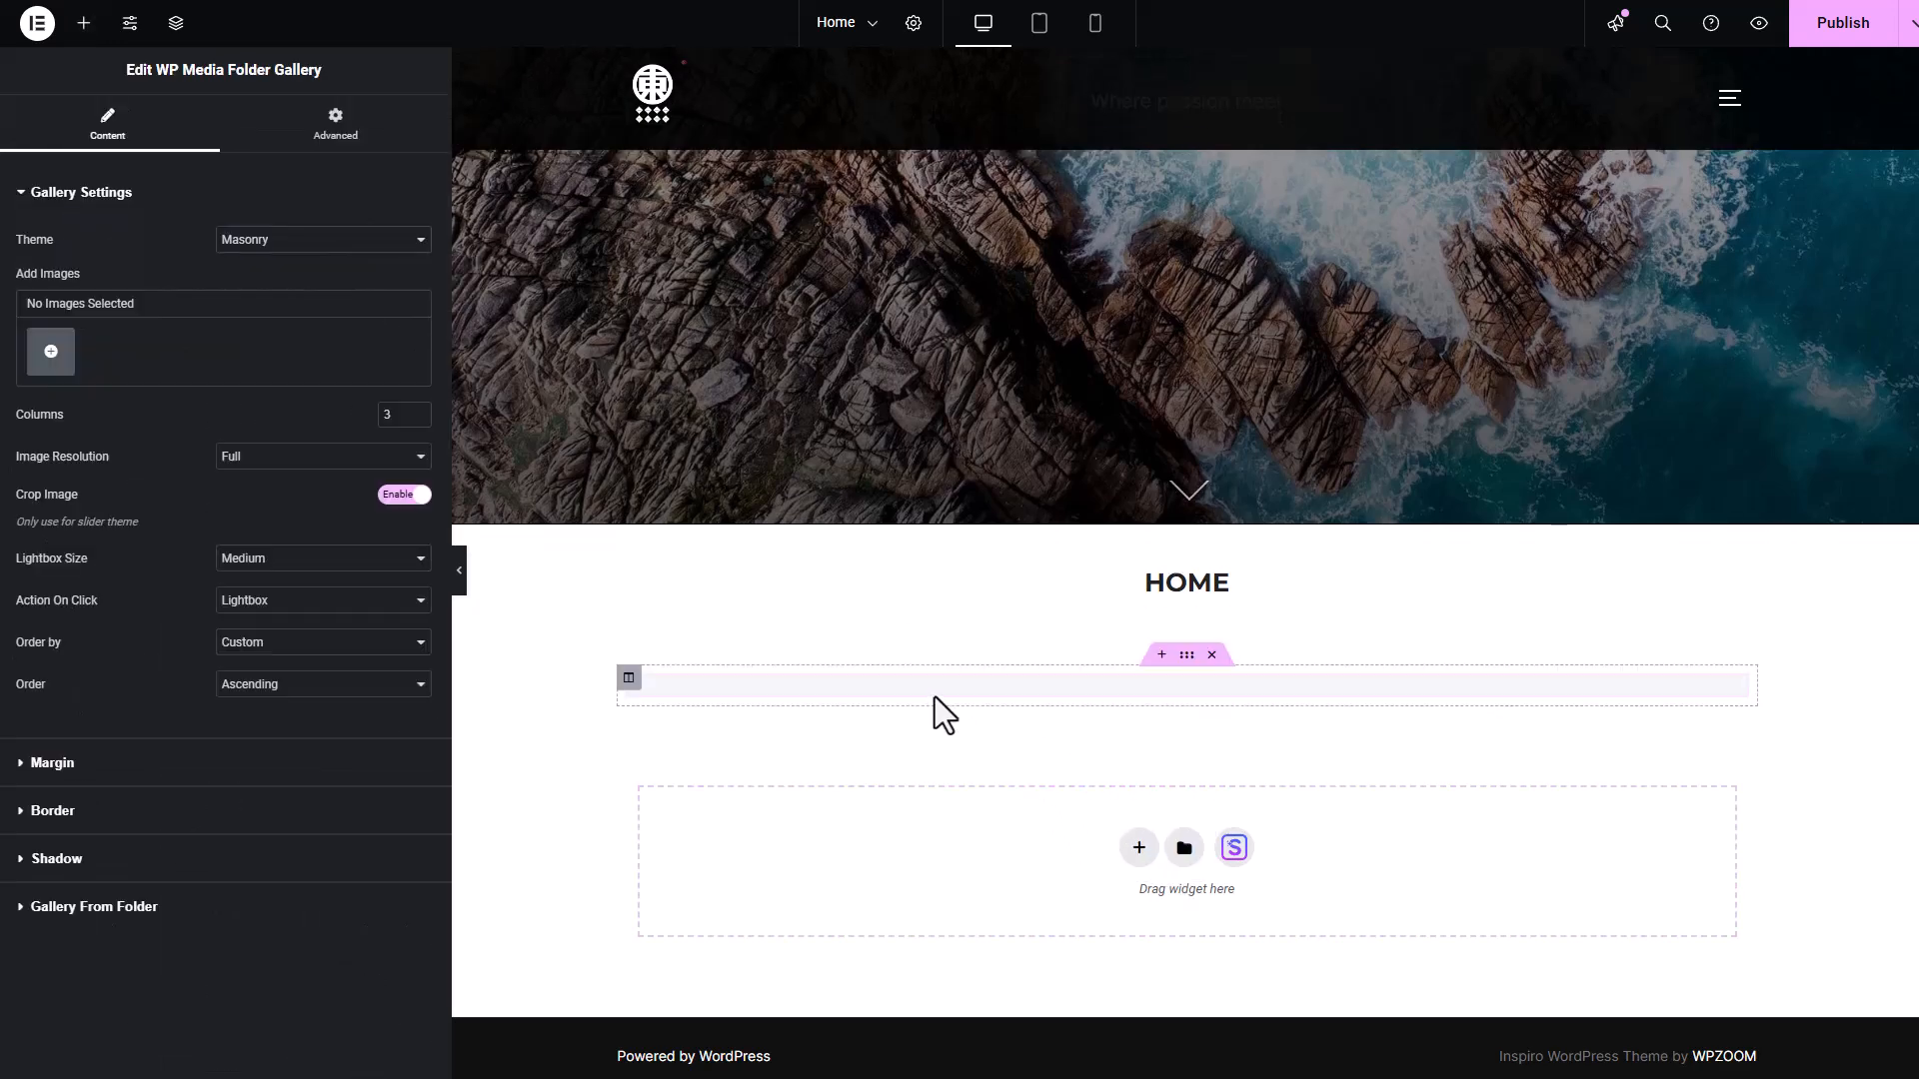
click(56, 352)
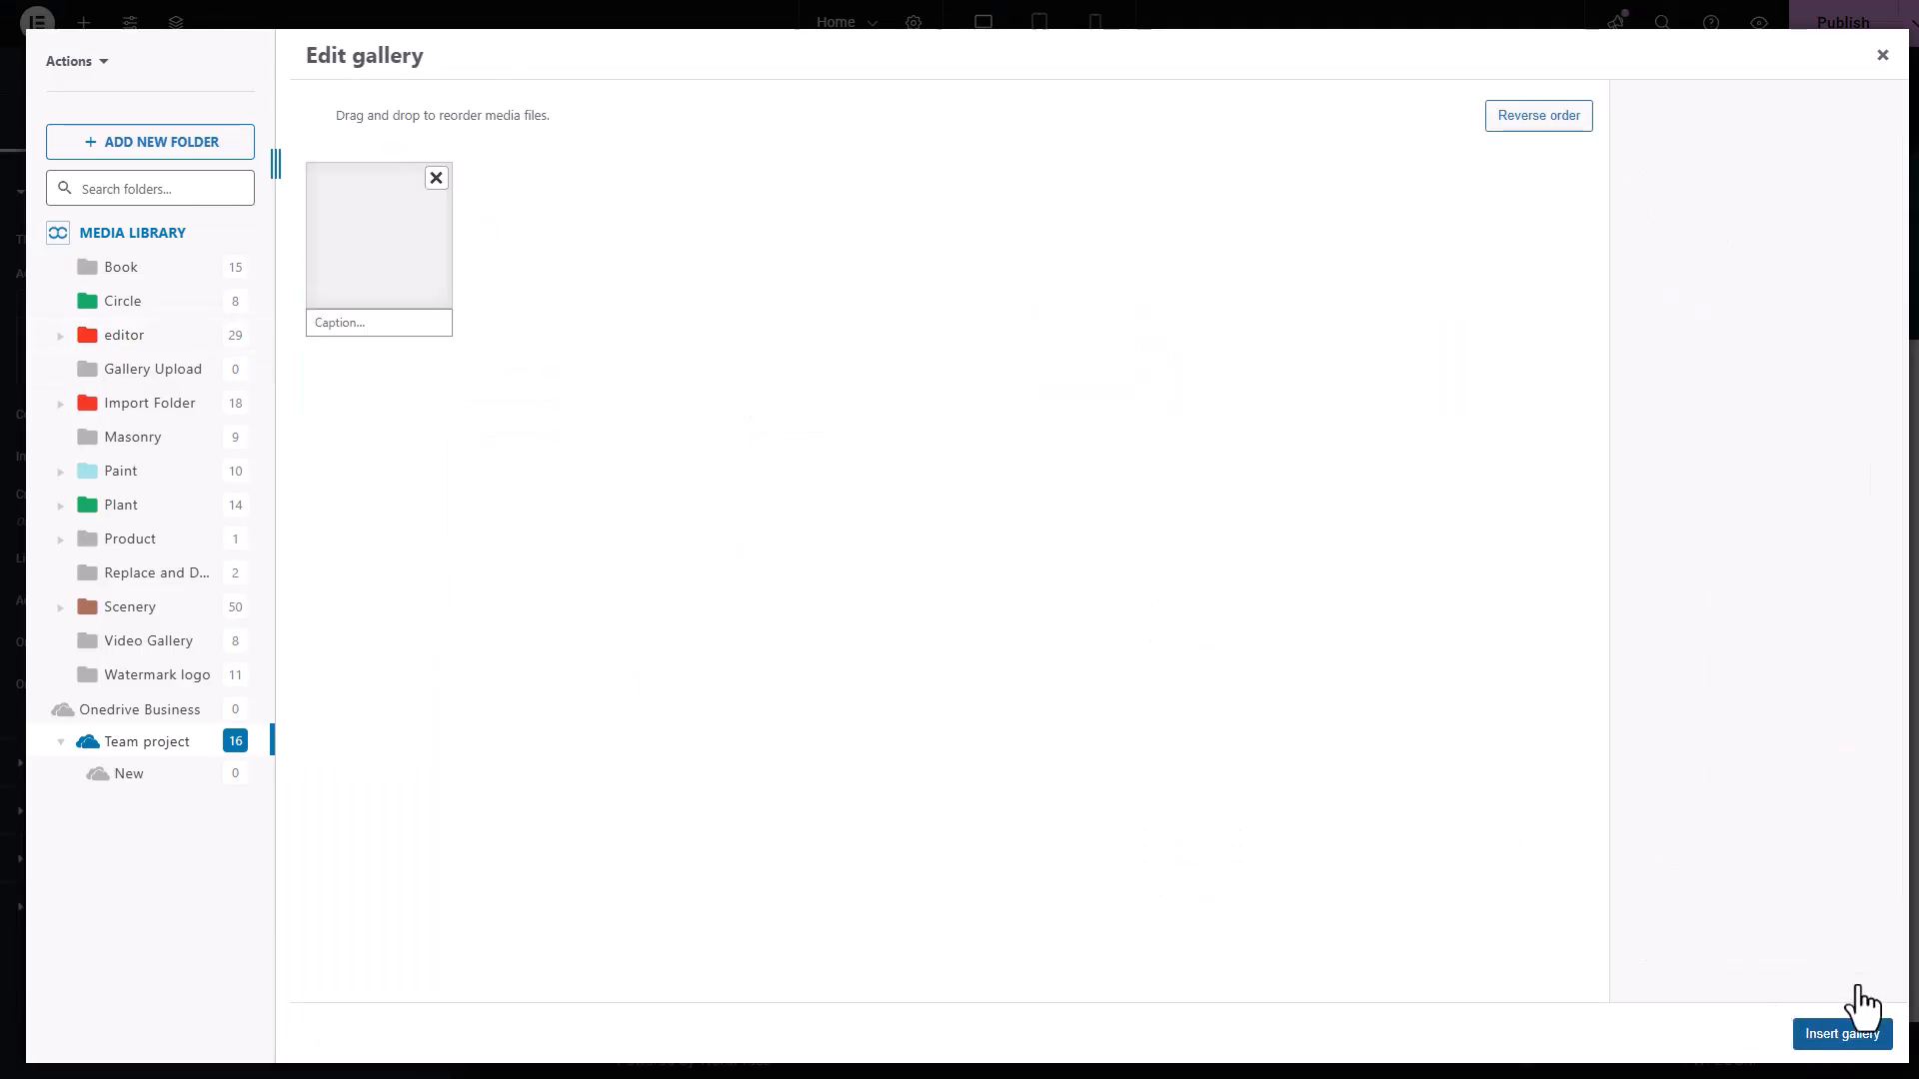
click(1872, 1037)
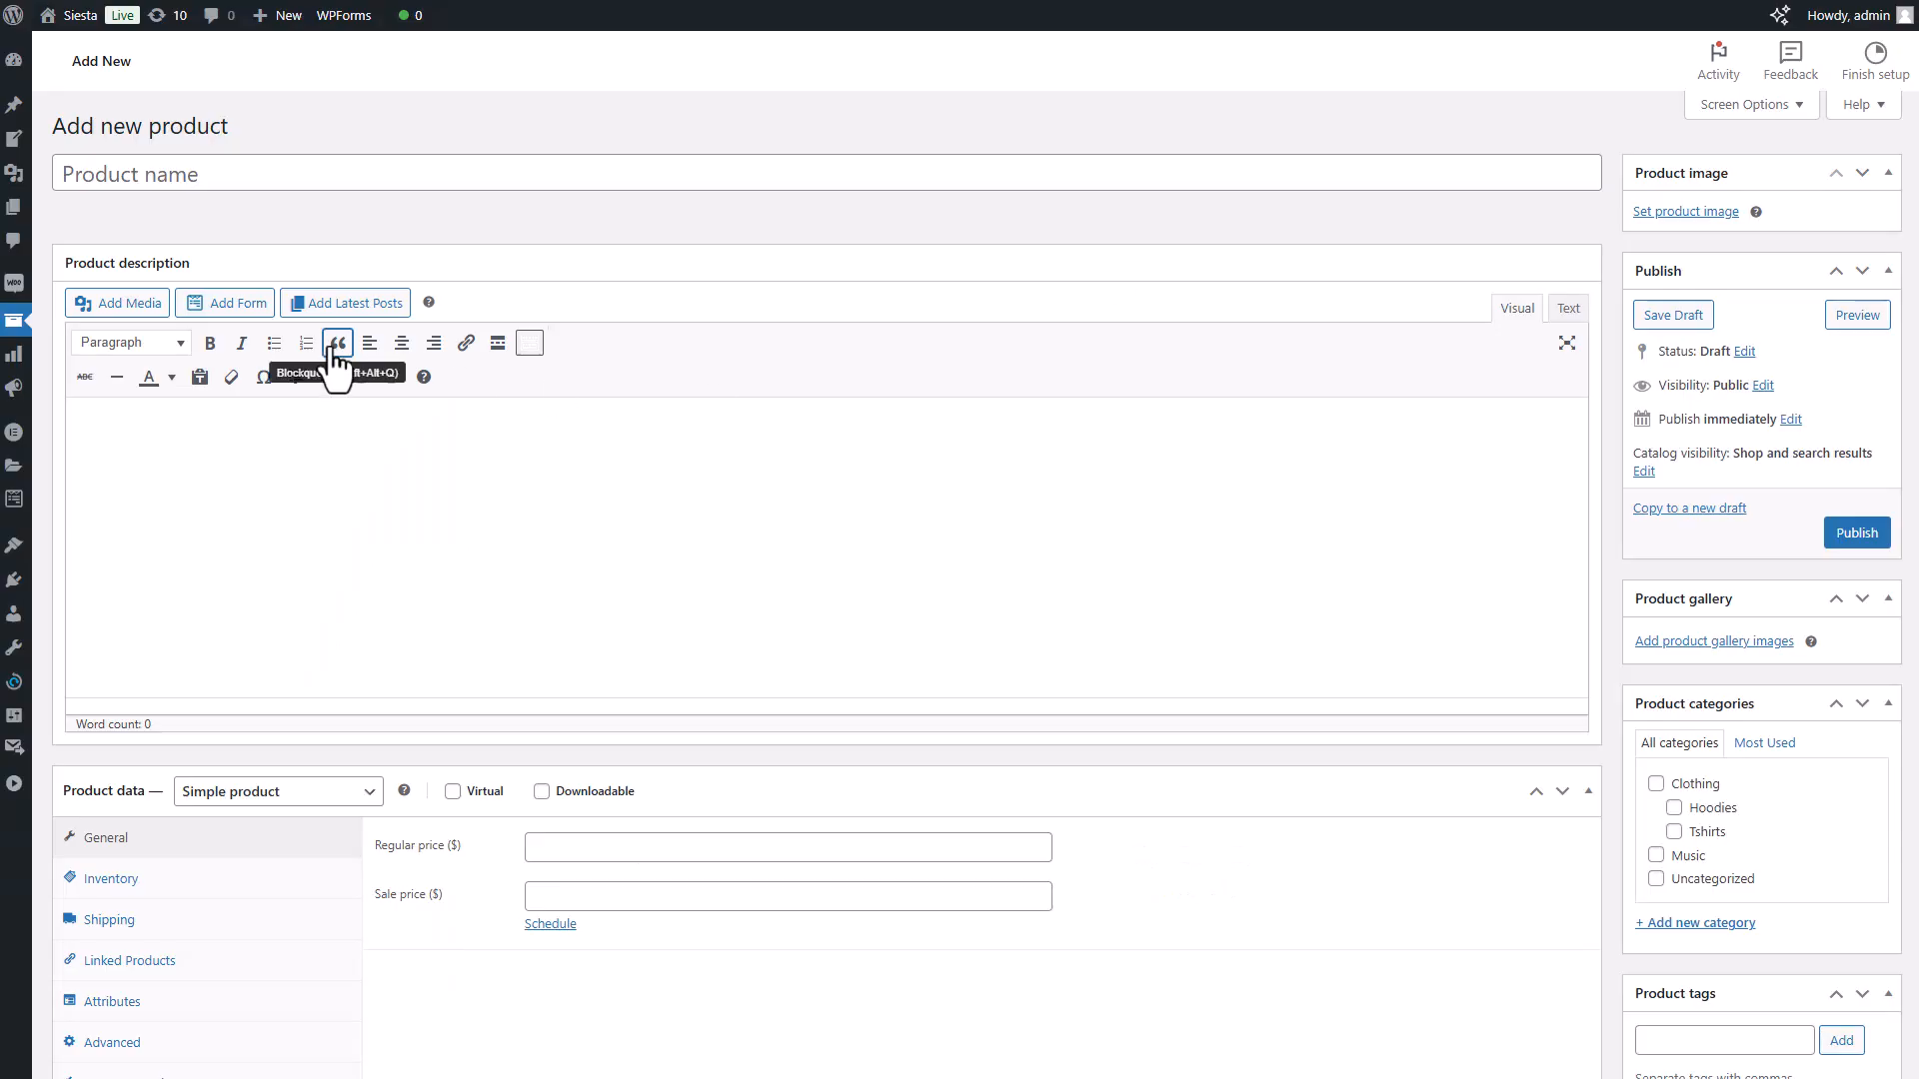
- Insert a Masonry gallery of the OneDrive Business Team project images into the new WooCommerce product's description
click(128, 312)
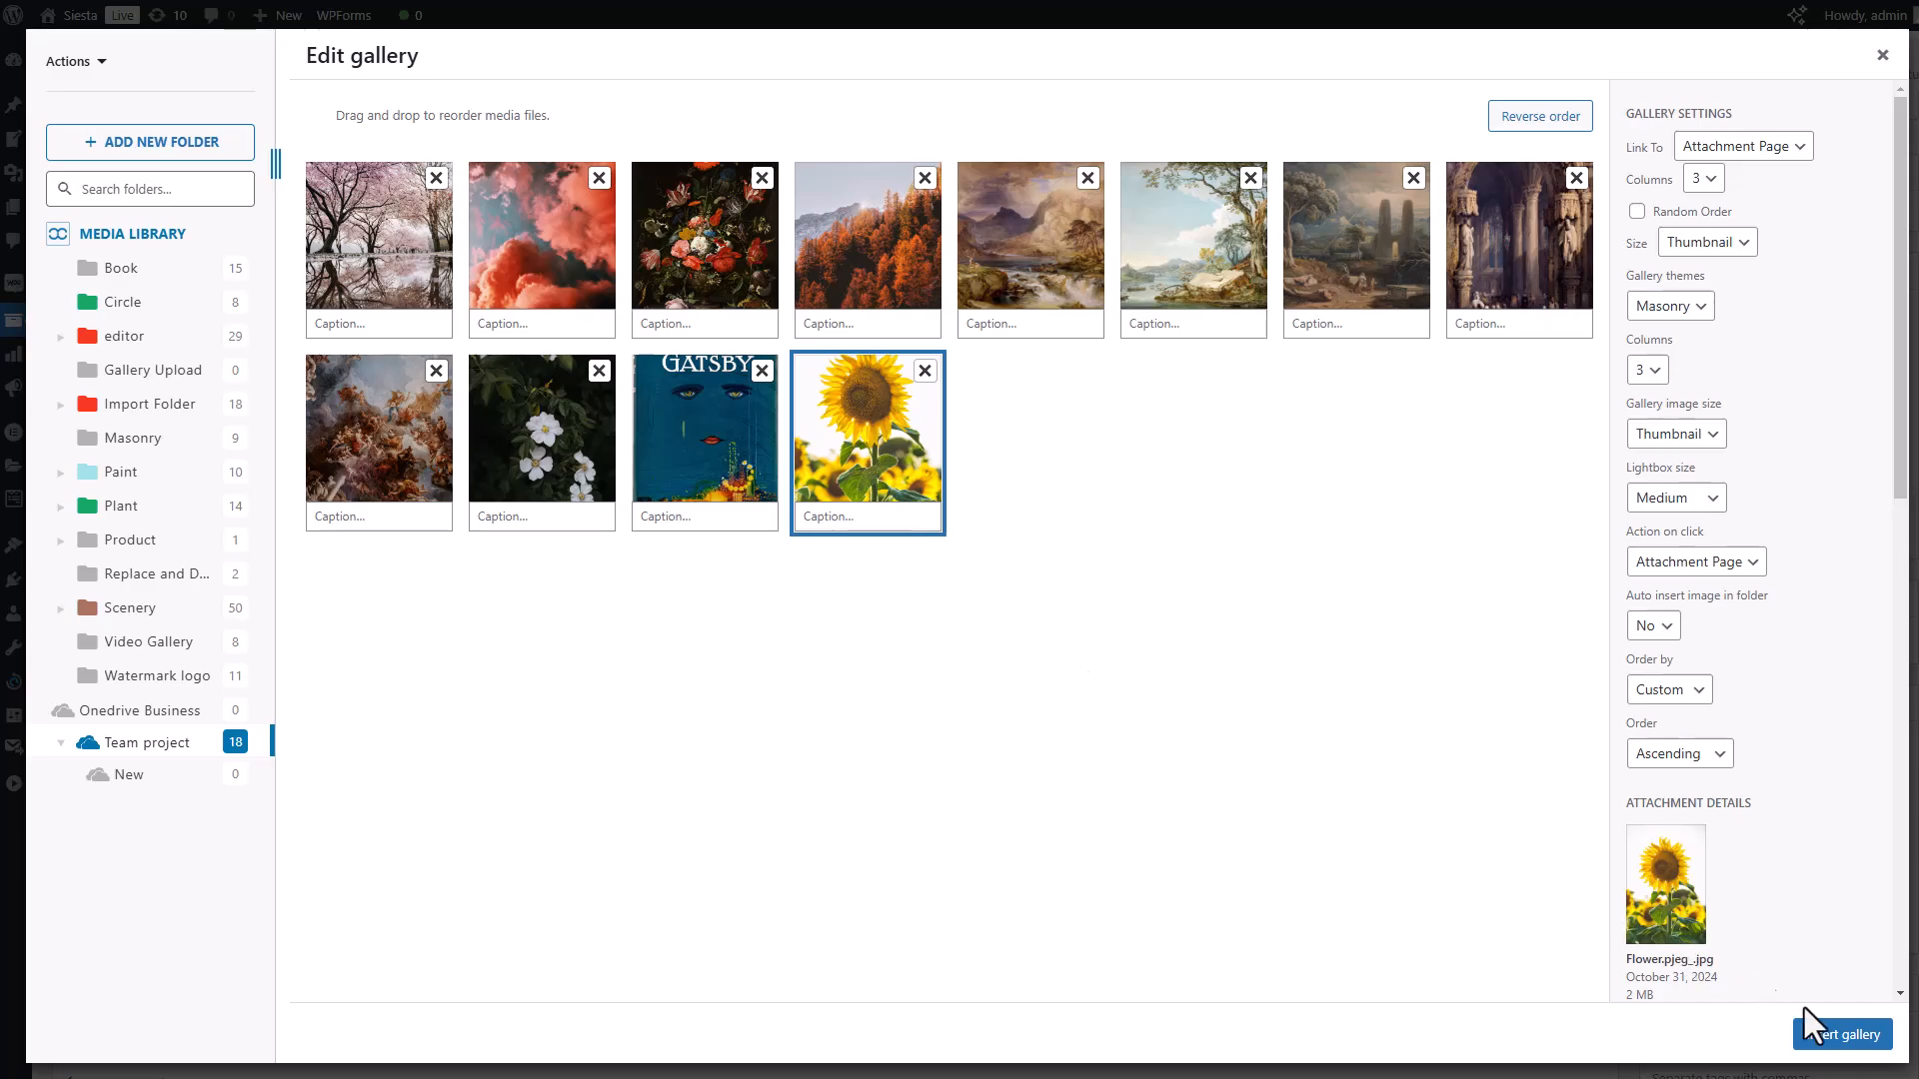
click(1837, 1040)
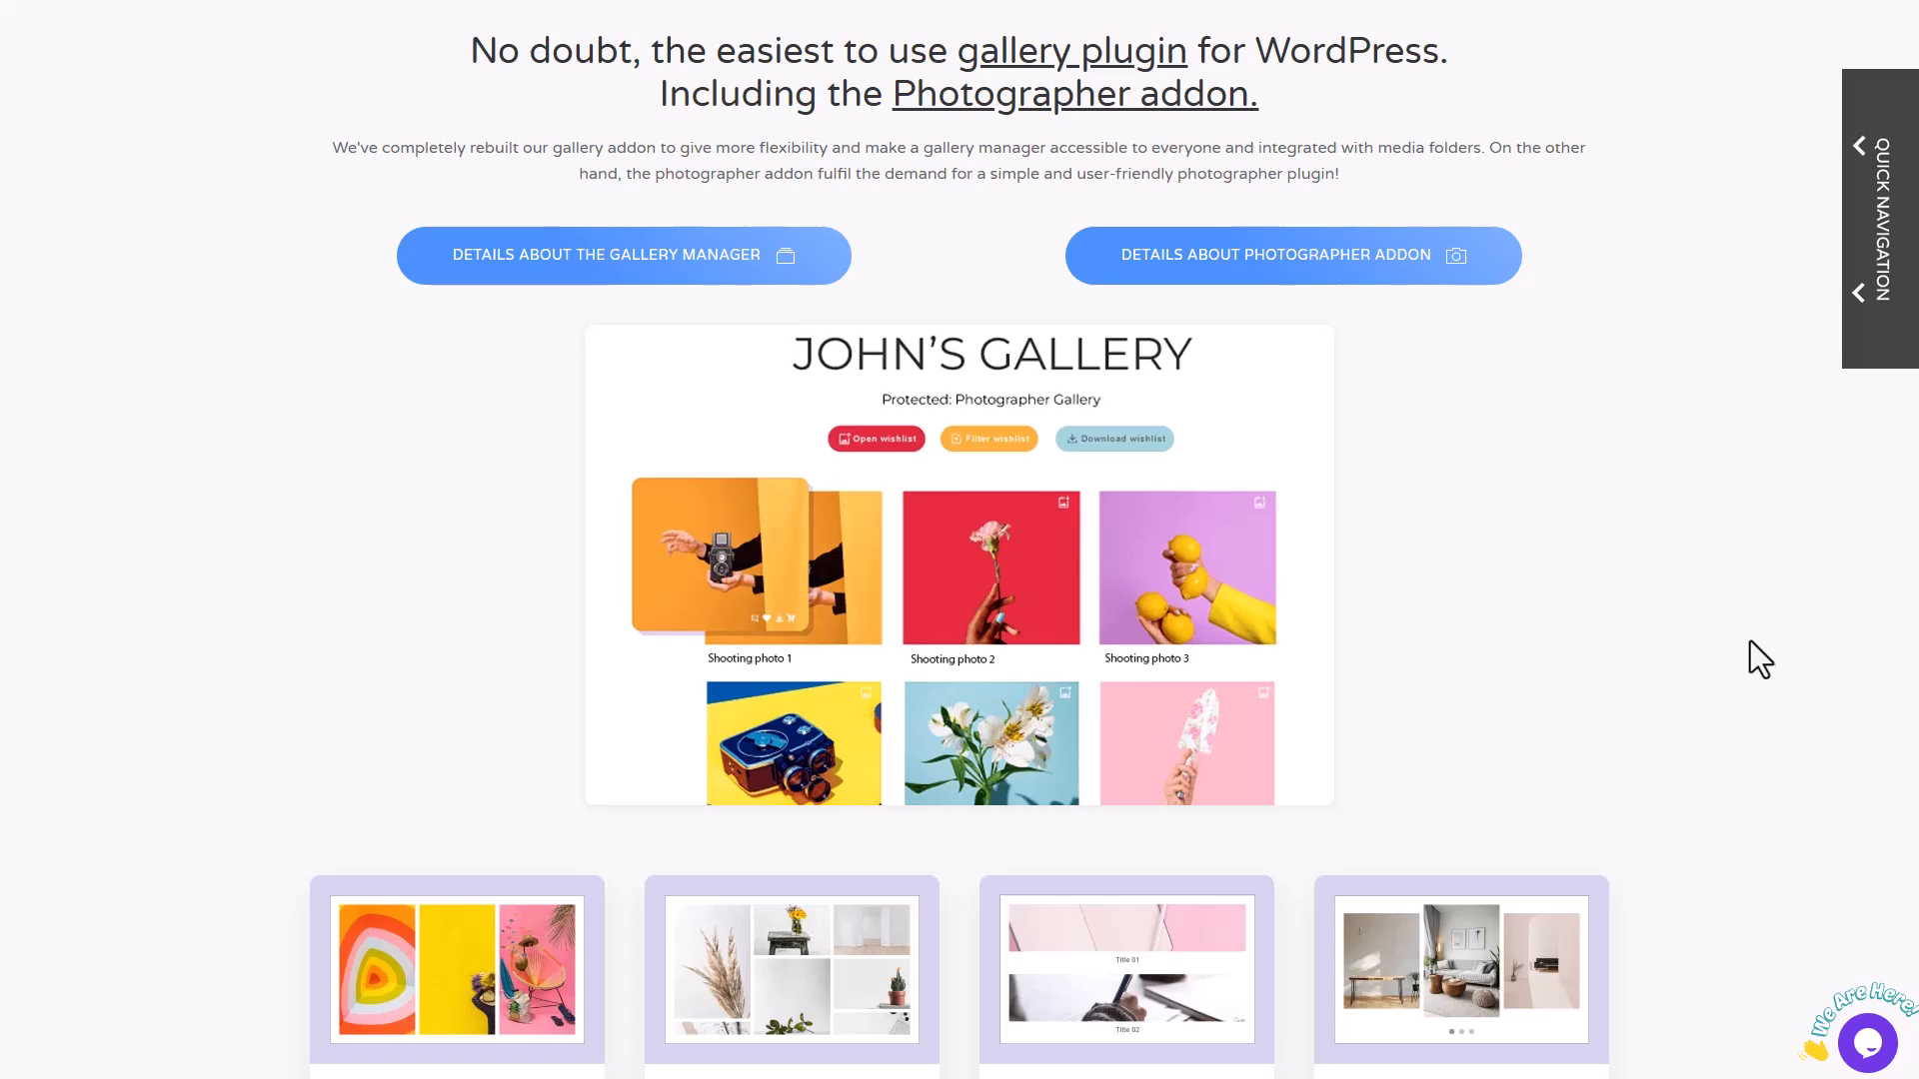
- Review the WP Media Folder product page, covering gallery themes, media features, cloud connectors, third-party integrations and plugin prices
scroll(1766, 680, down, 7)
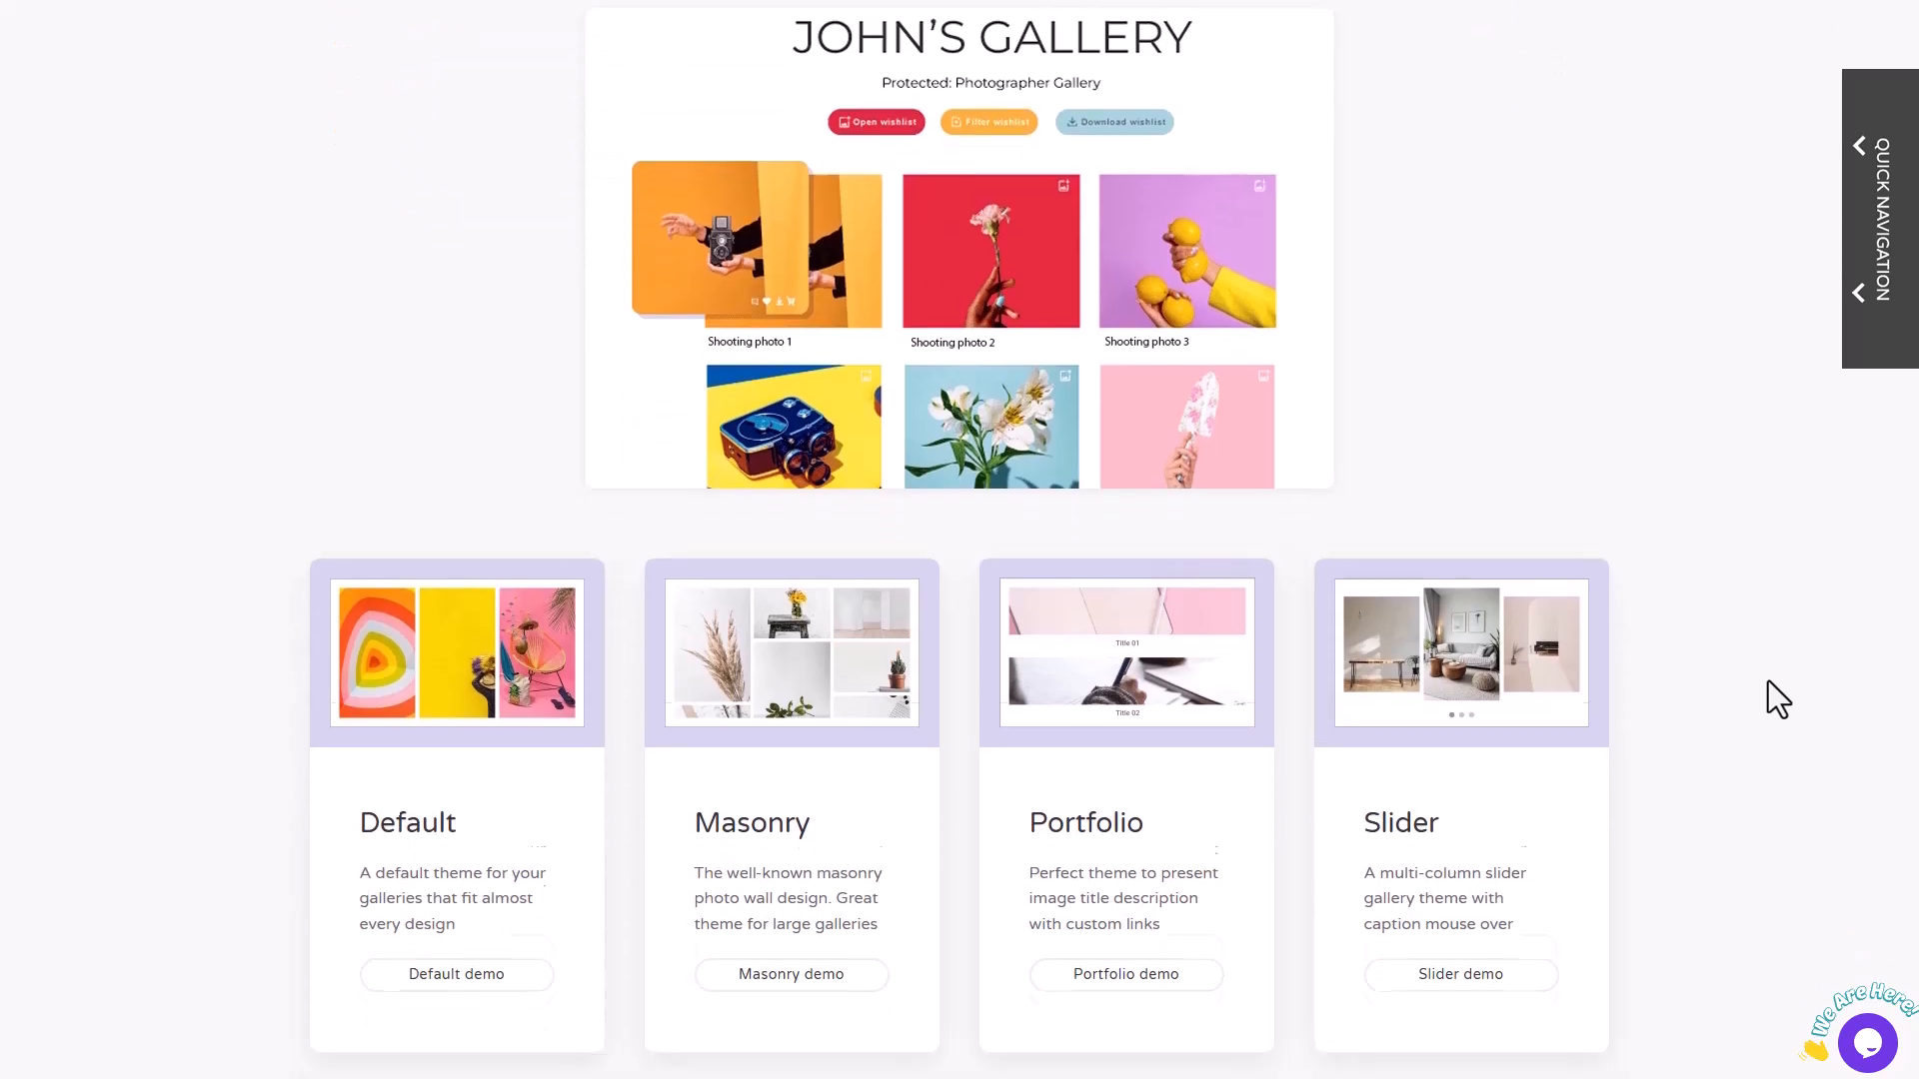
scroll(1789, 659, down, 10)
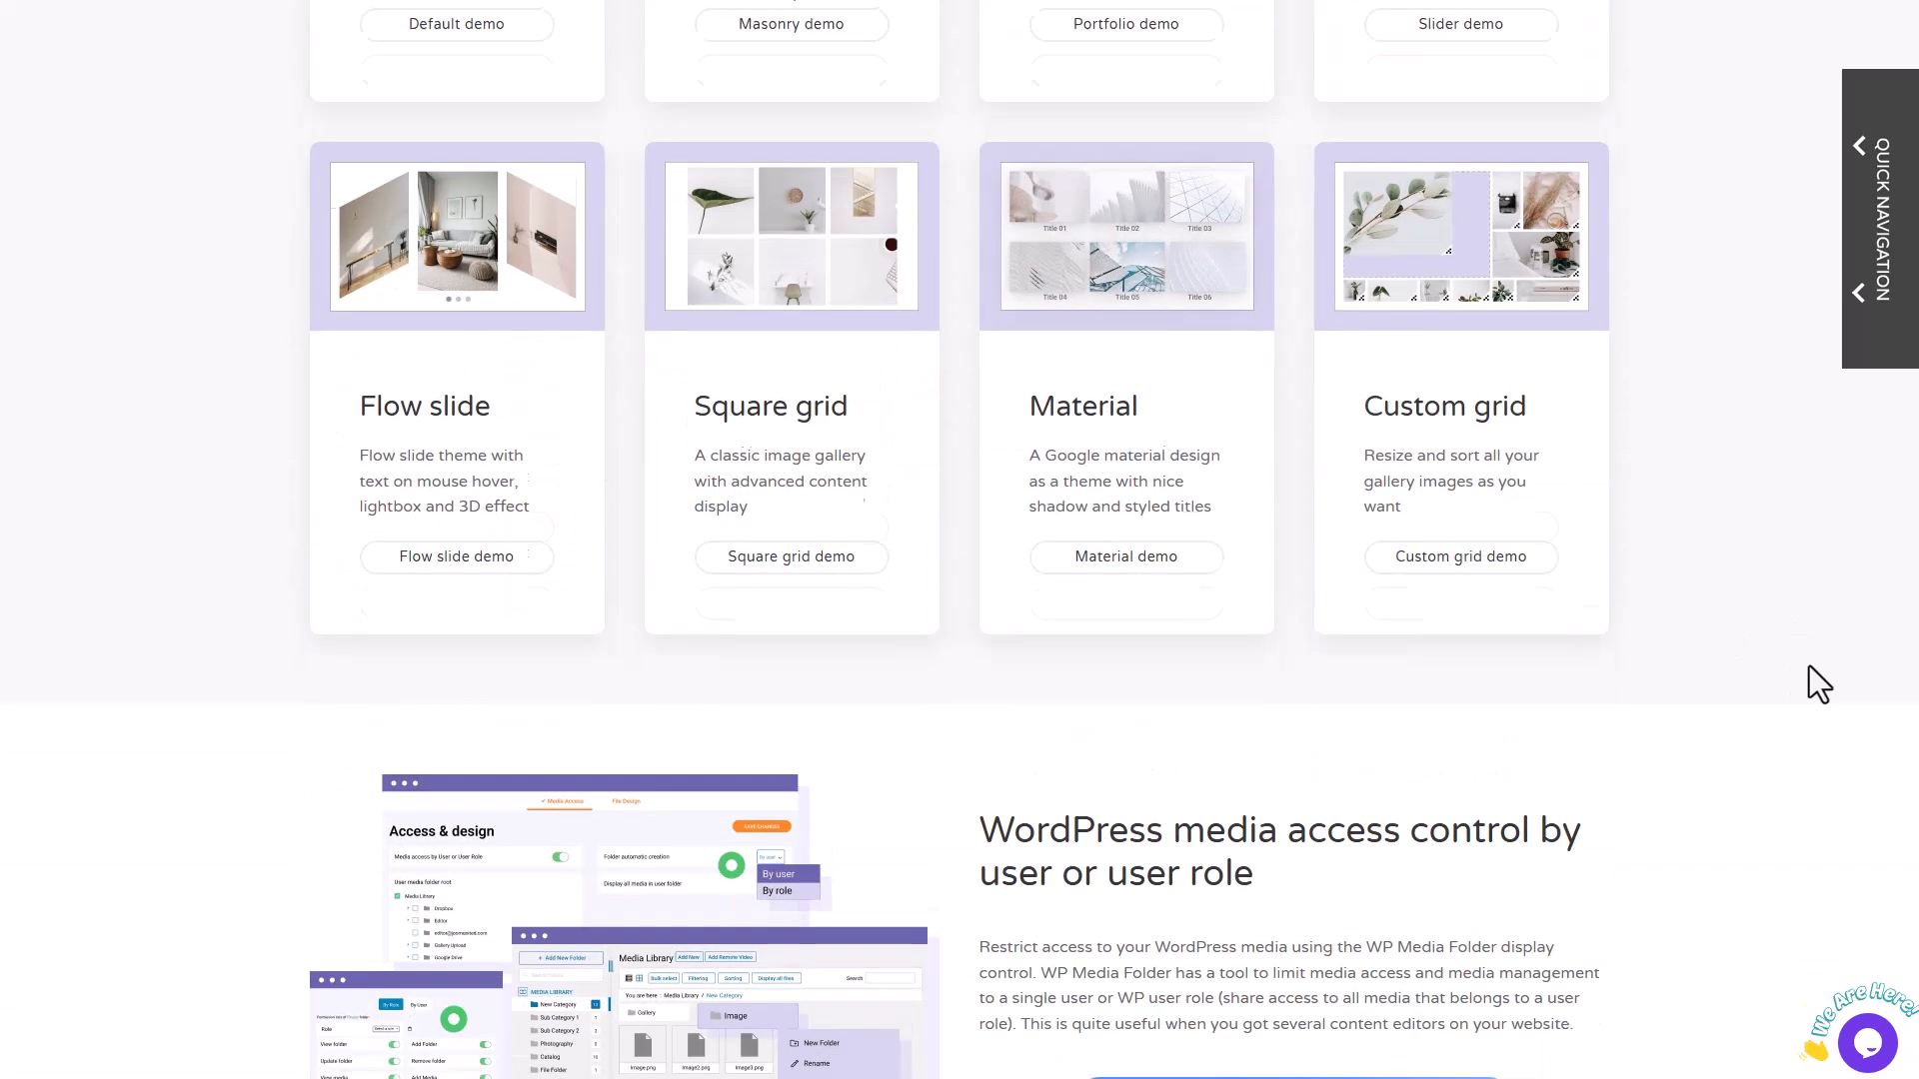
scroll(1783, 639, down, 10)
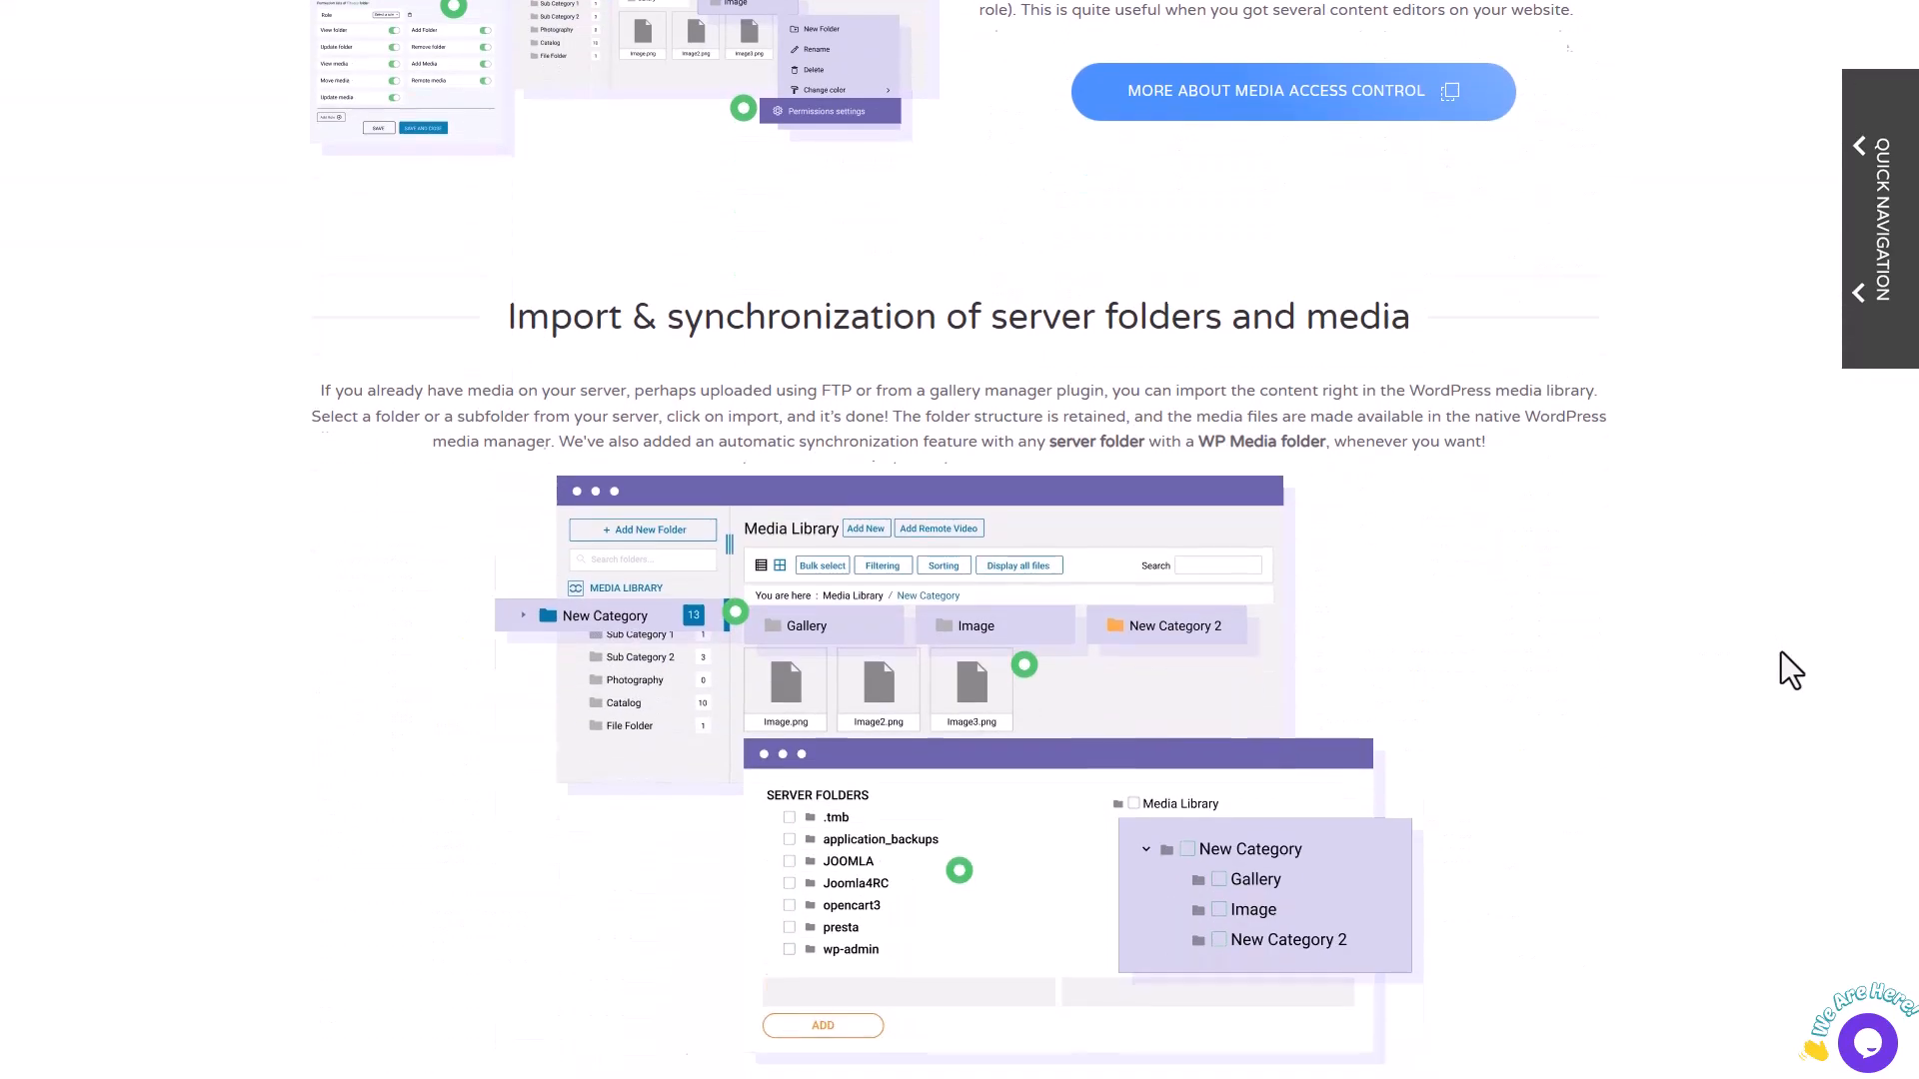
scroll(1780, 653, down, 5)
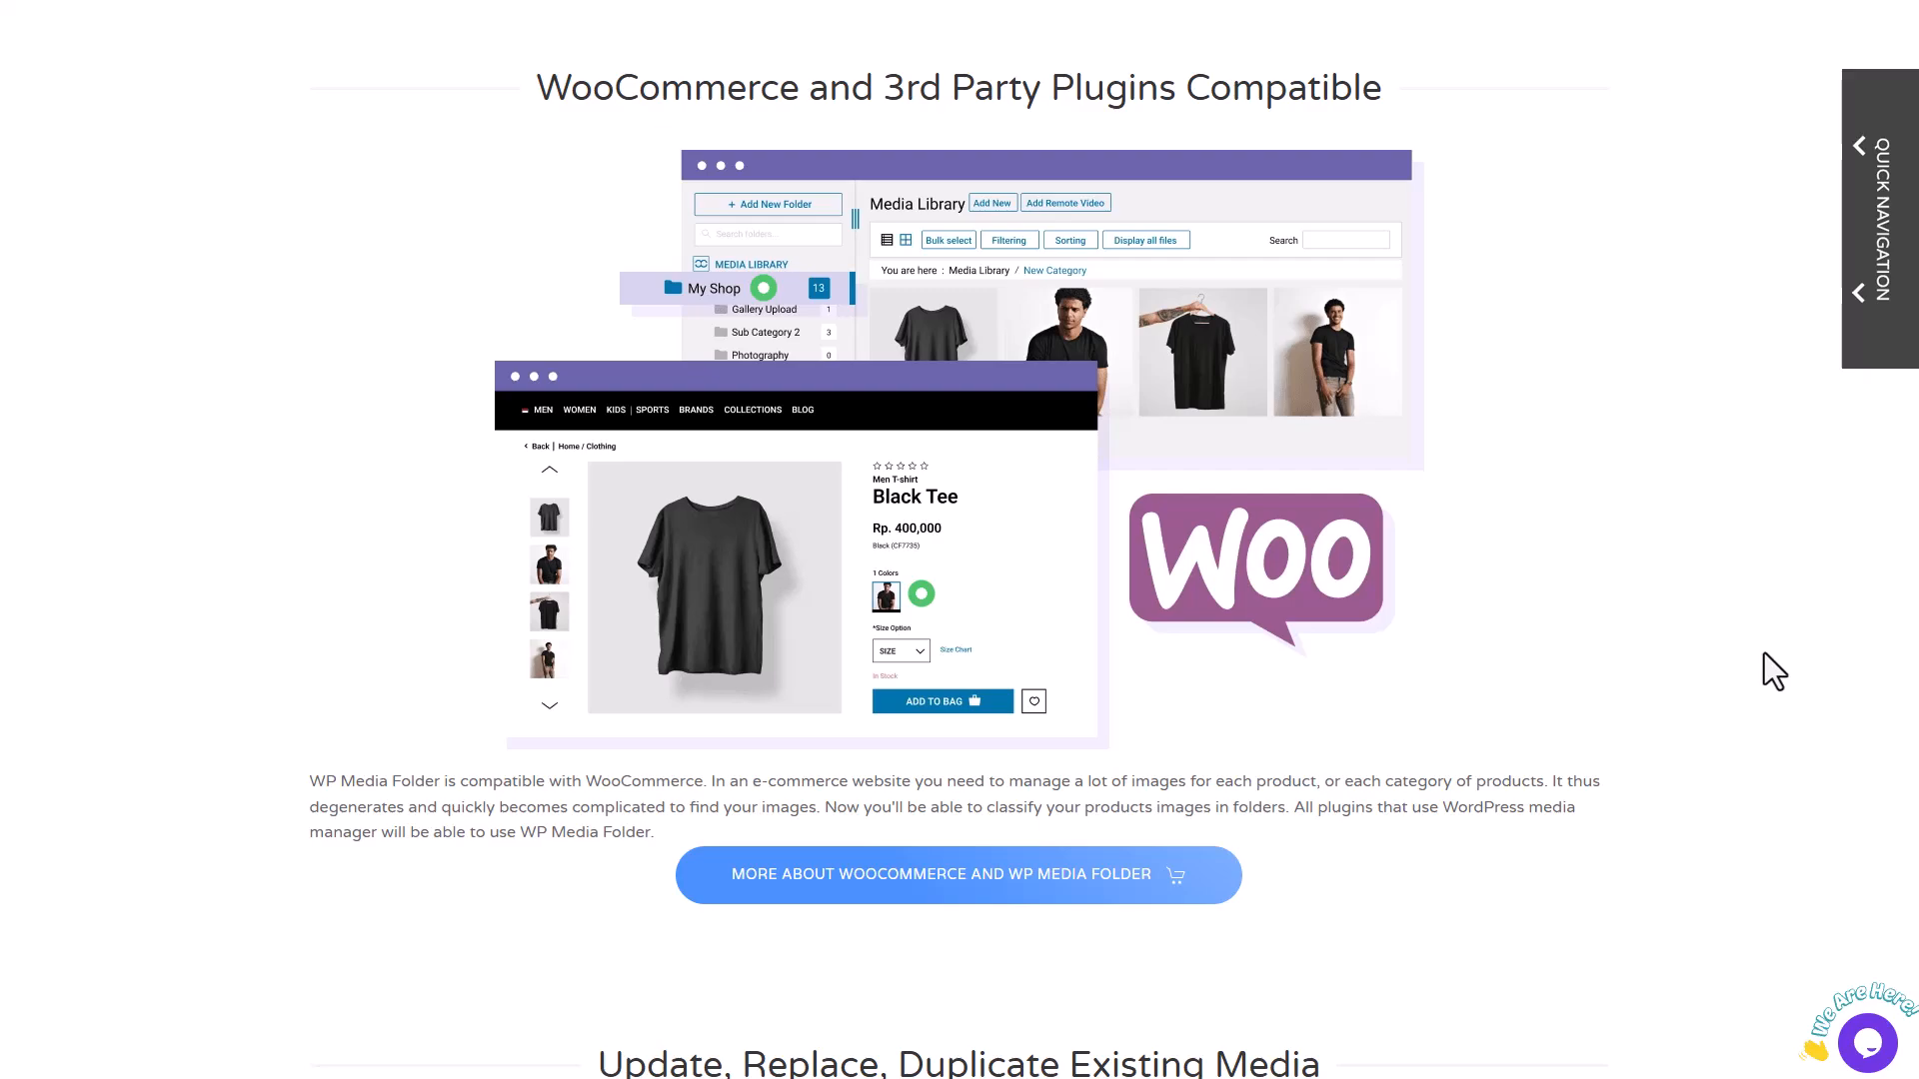
scroll(1763, 656, down, 10)
scroll(1764, 656, down, 15)
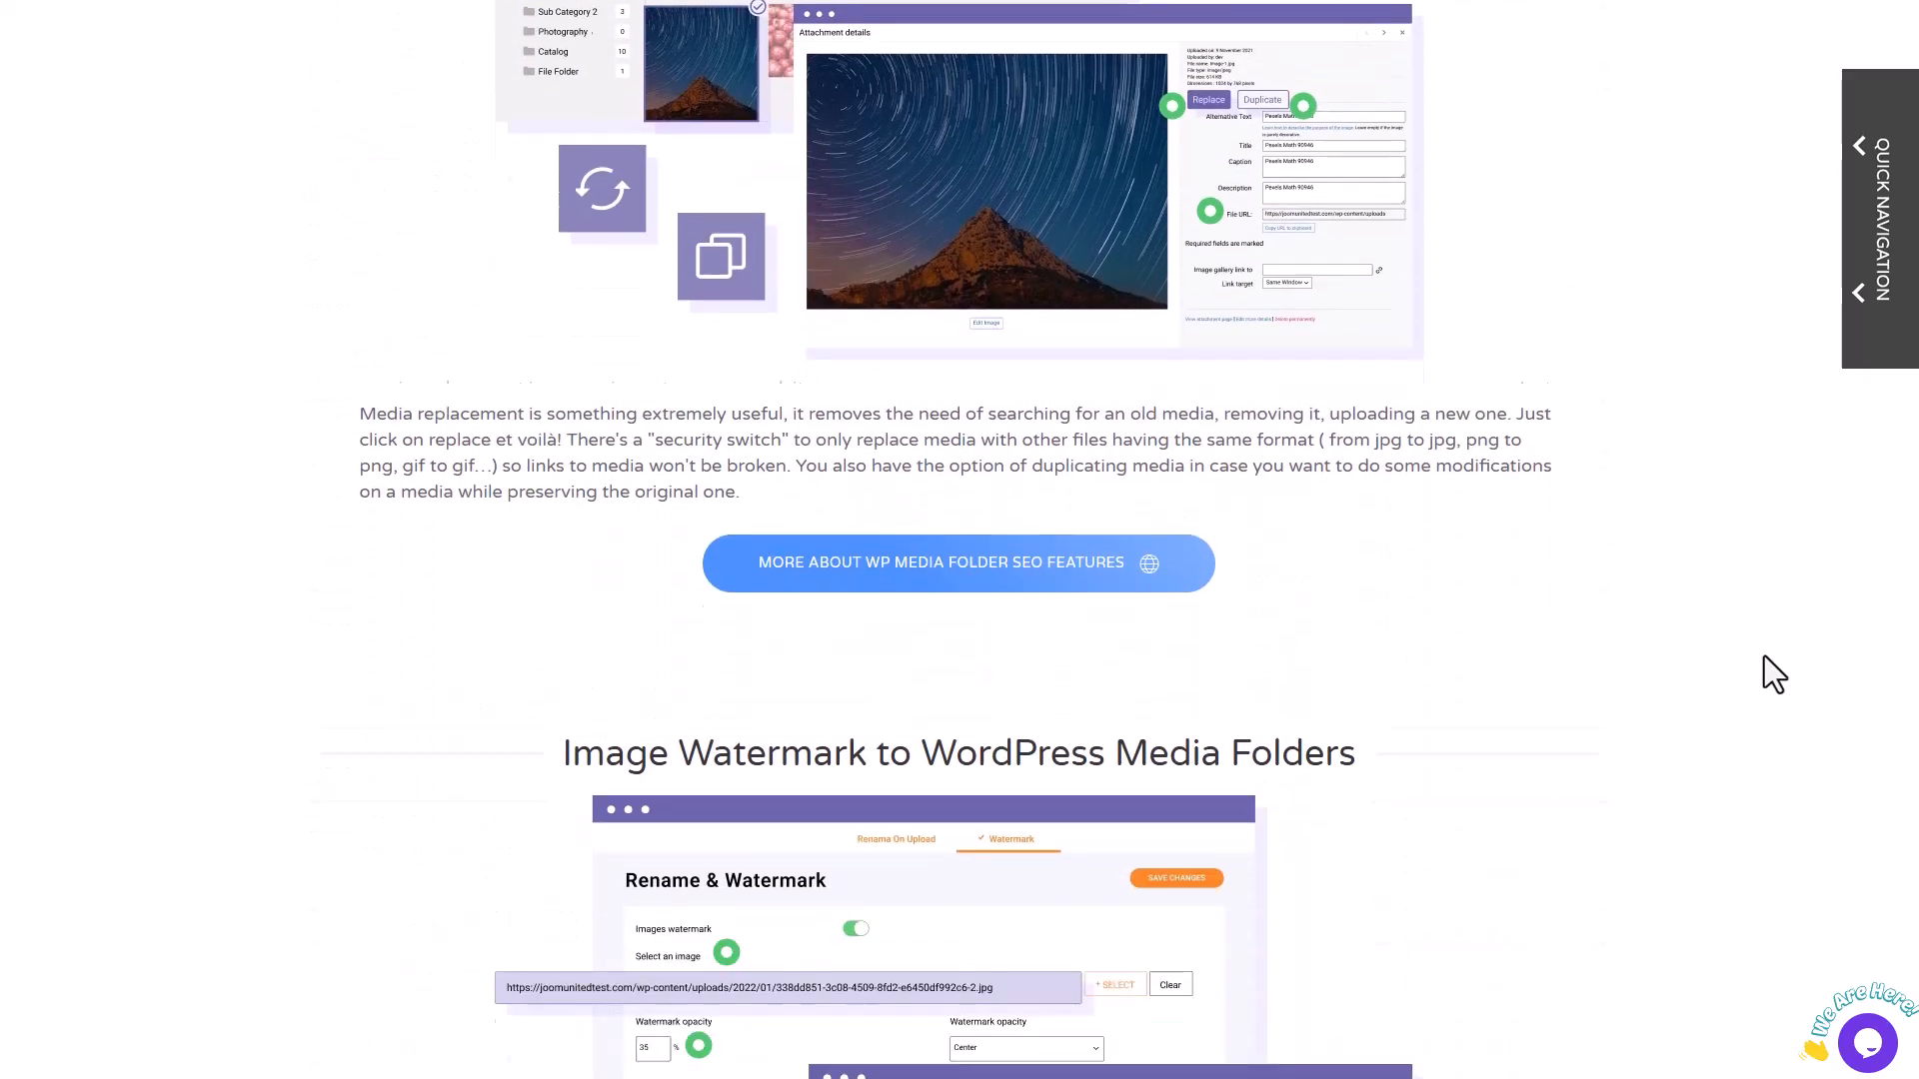
scroll(1764, 657, down, 15)
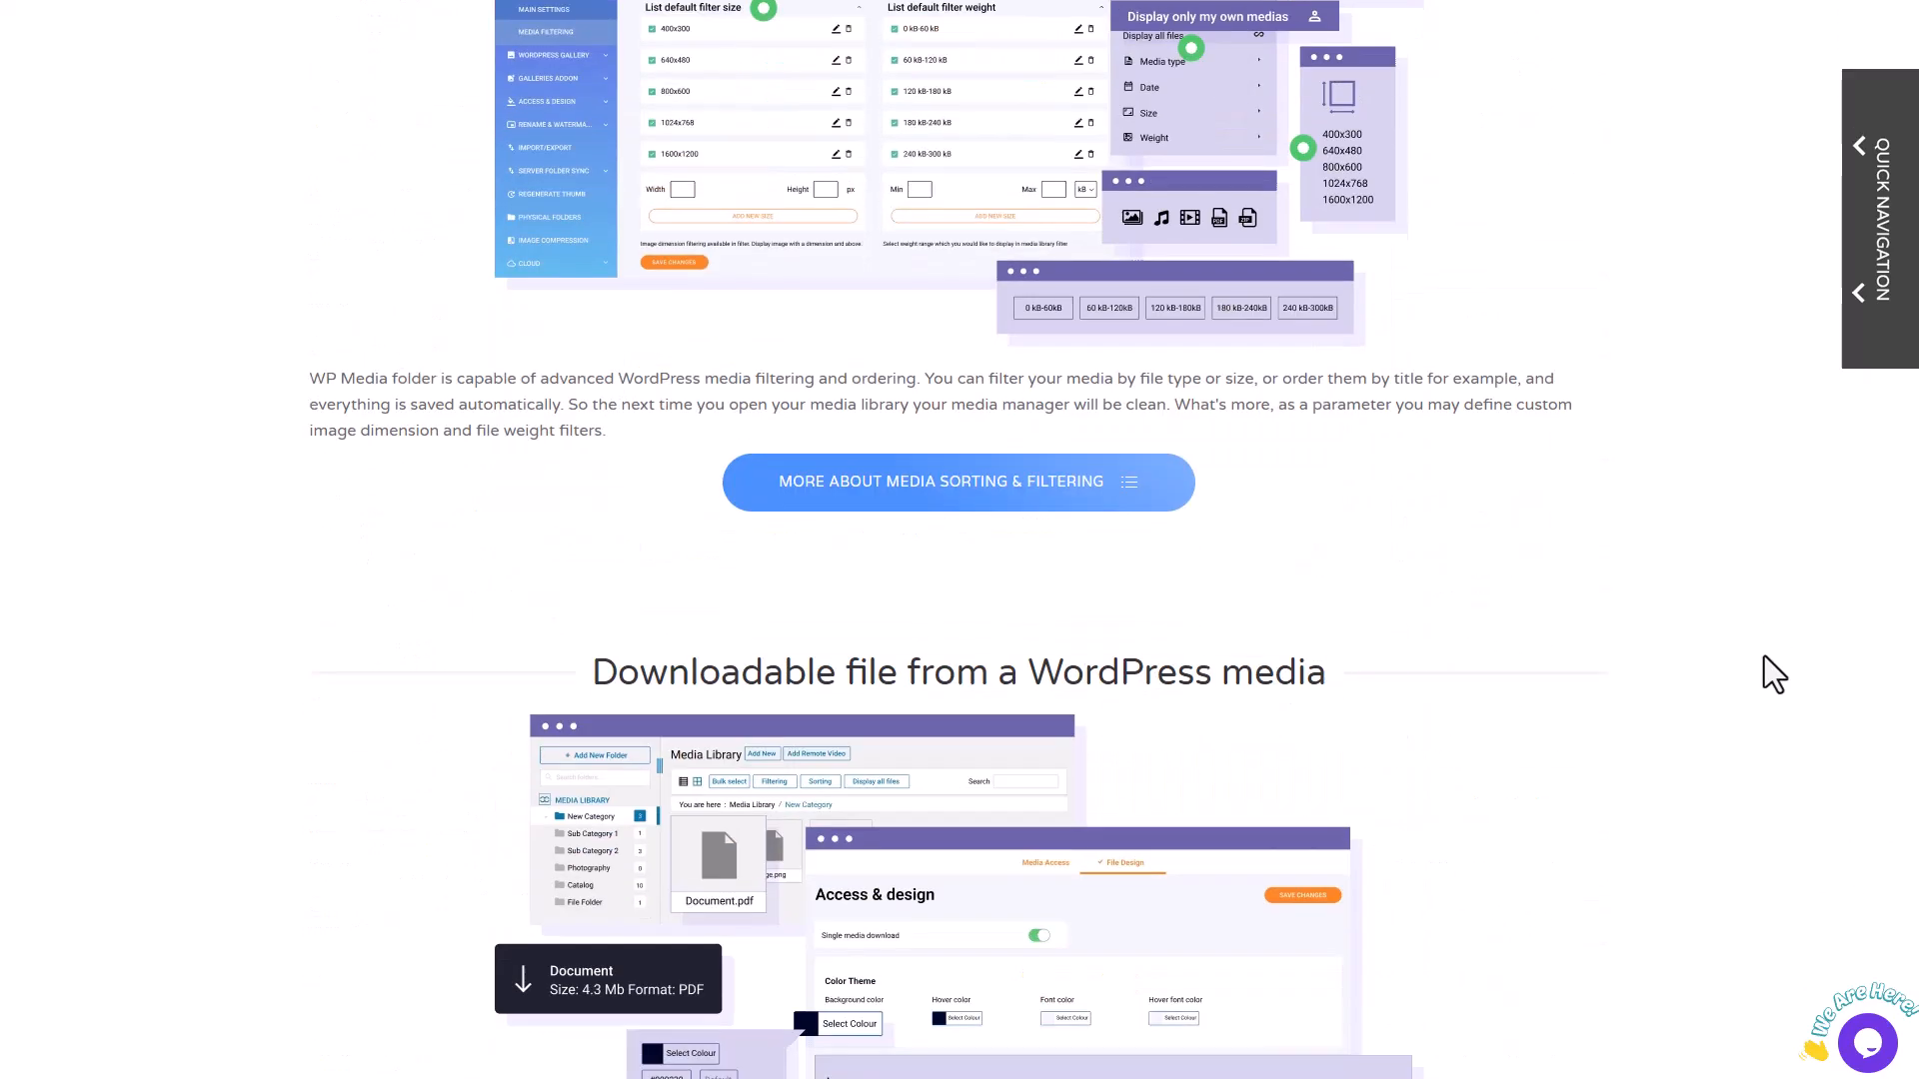
scroll(1759, 660, down, 18)
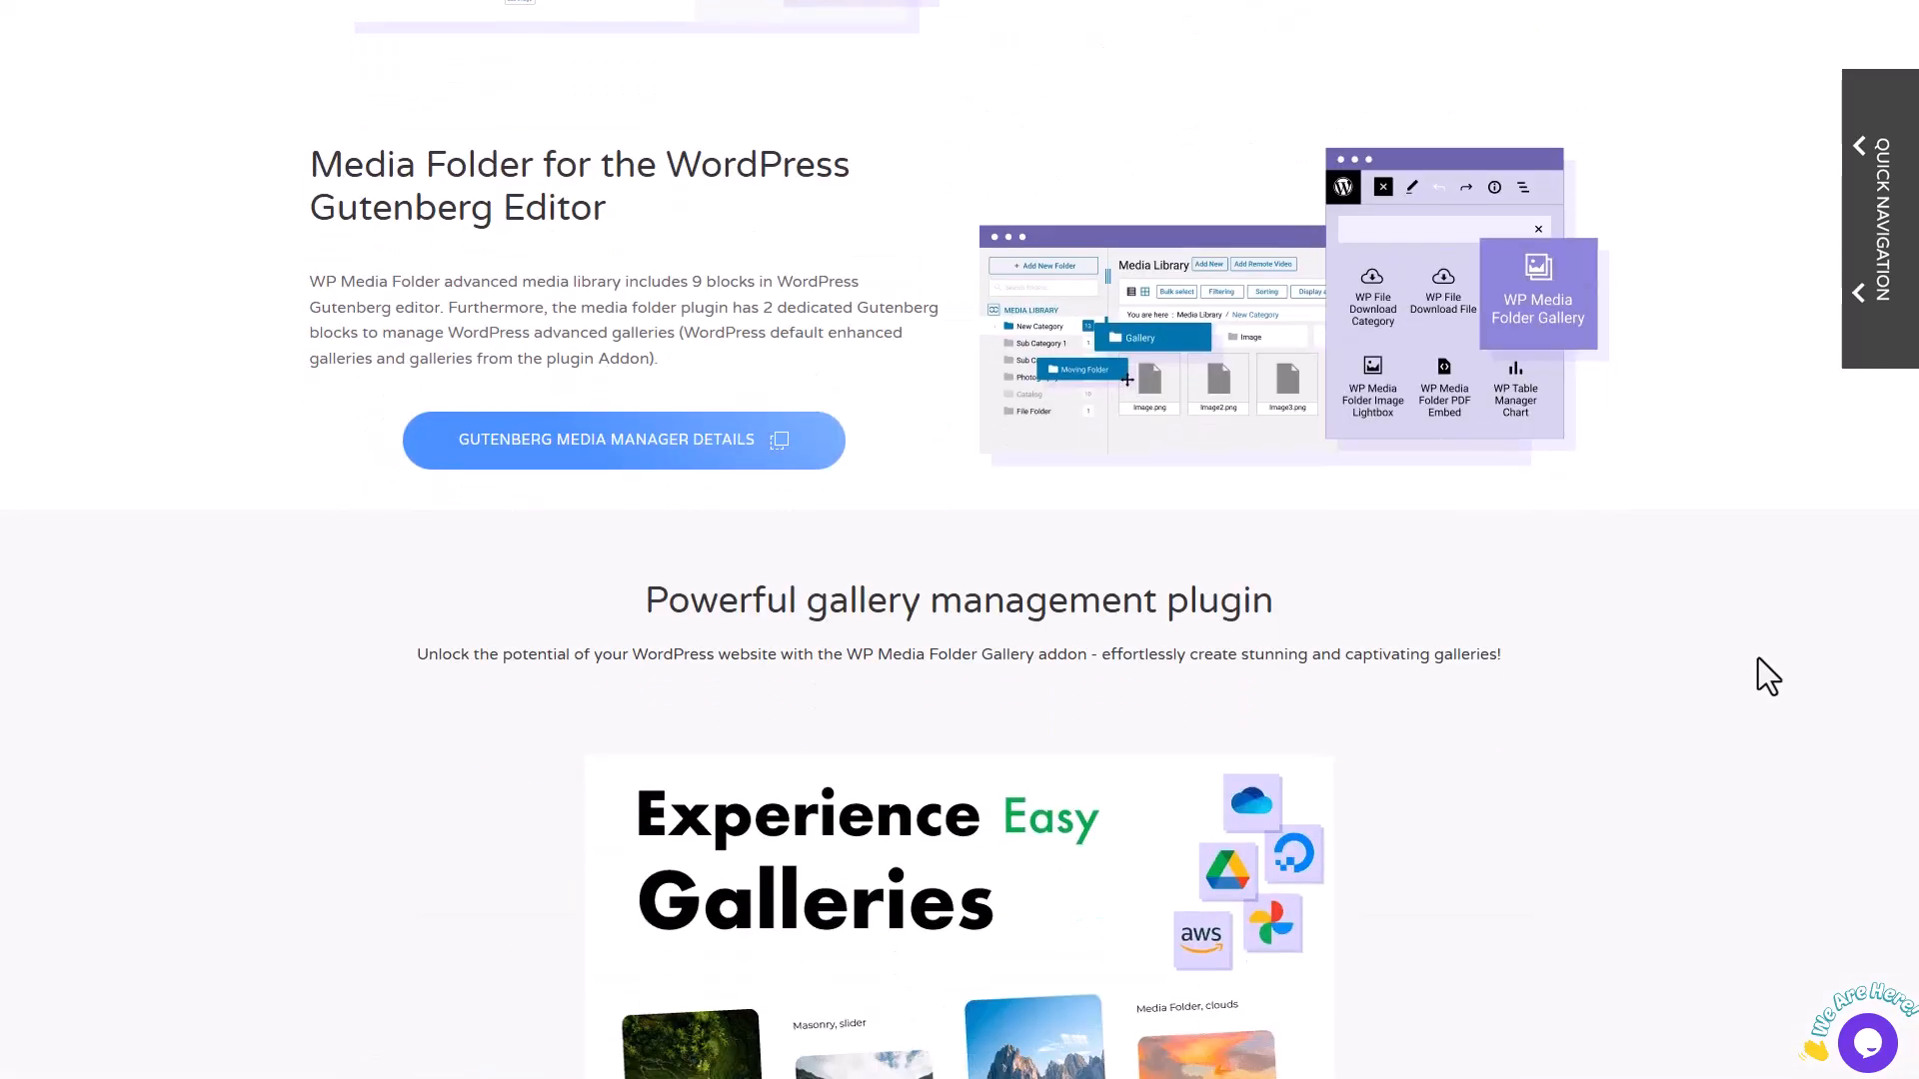
scroll(1759, 660, down, 13)
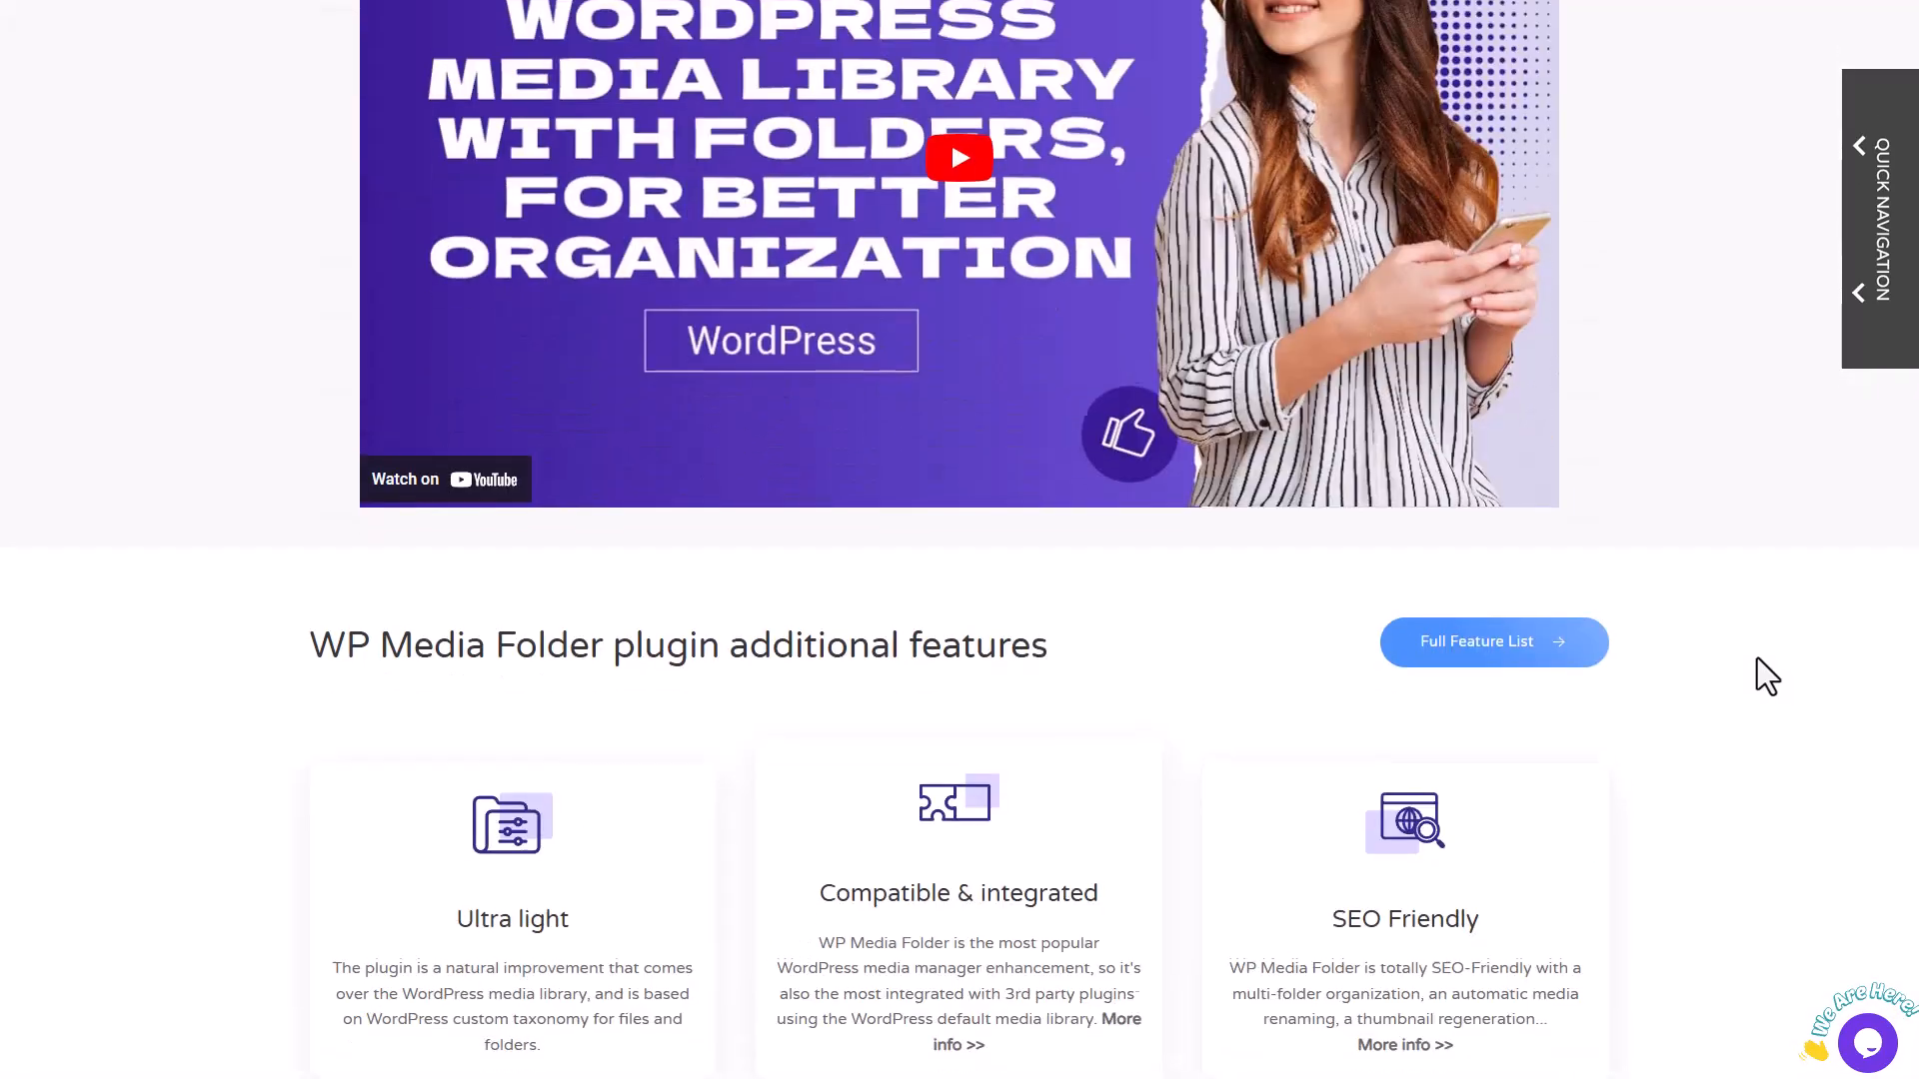
scroll(1317, 639, down, 8)
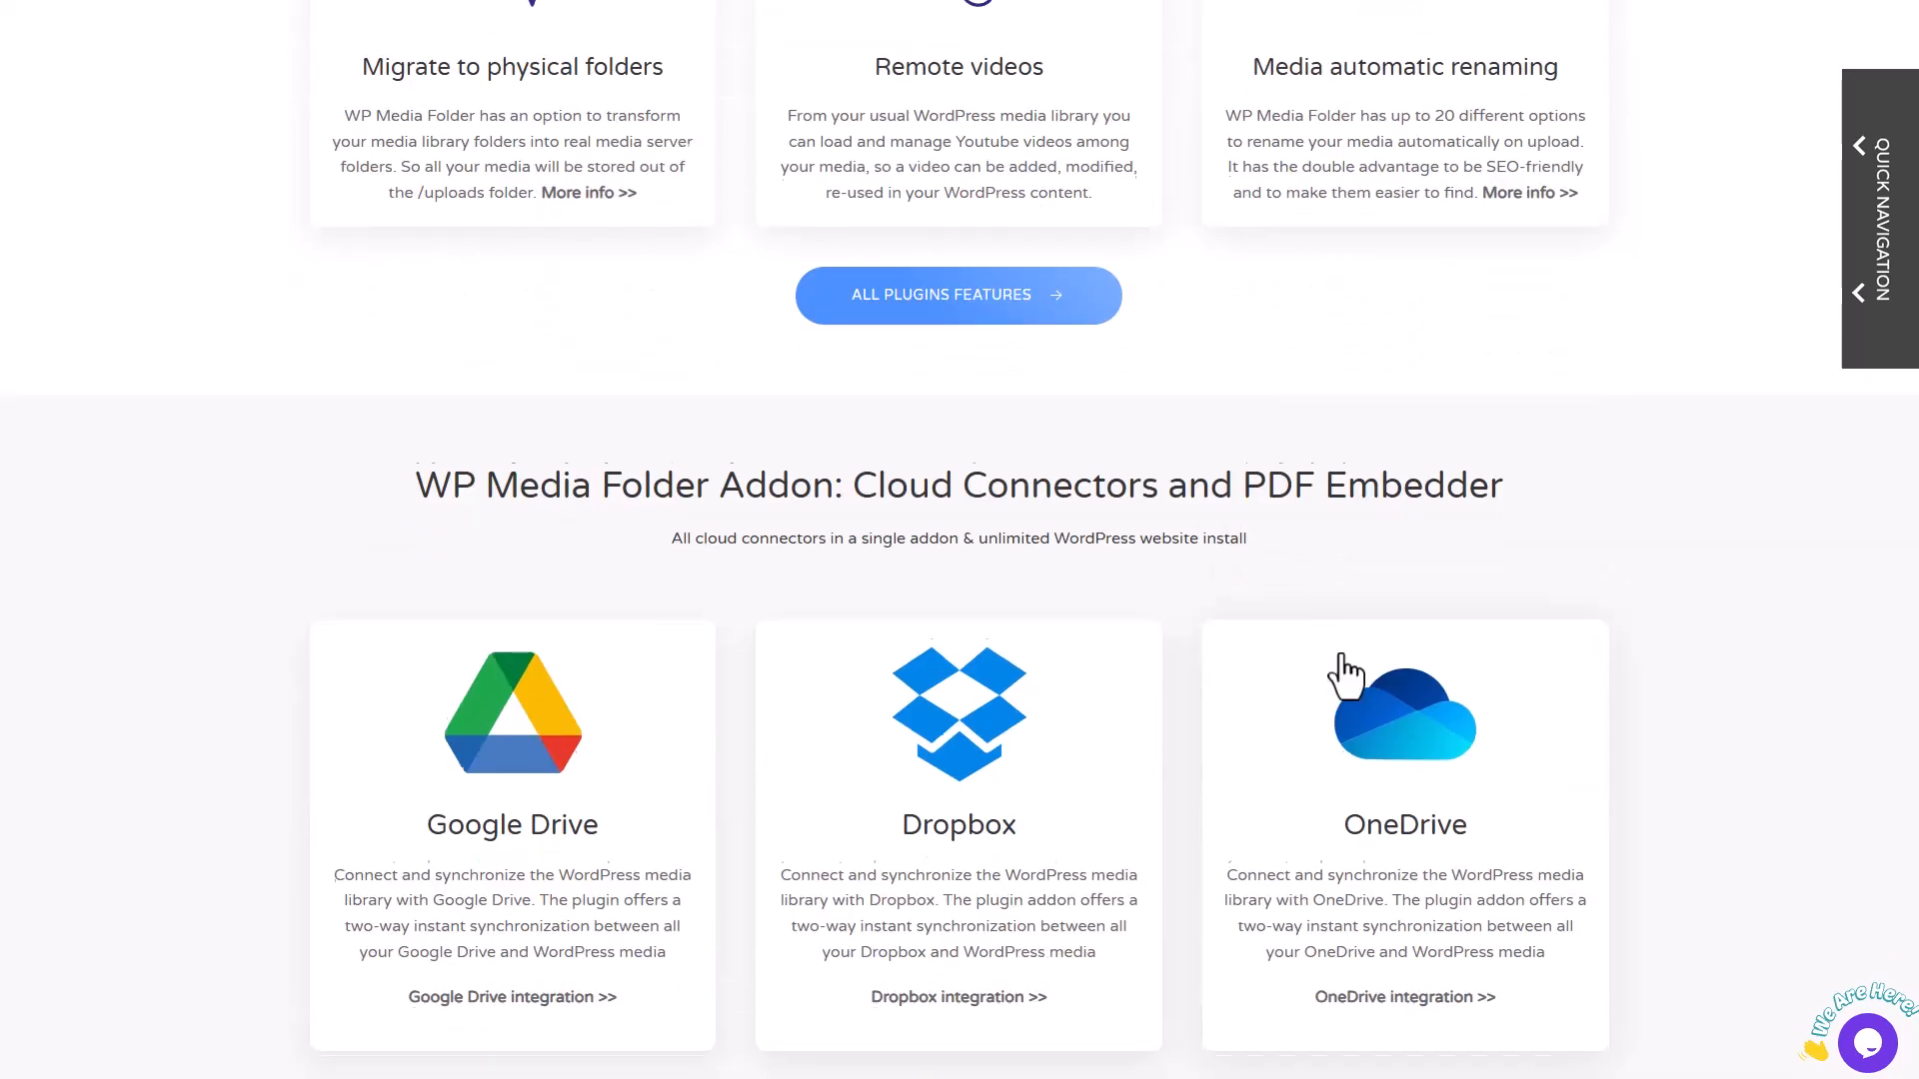
scroll(1277, 699, down, 1)
scroll(1299, 544, down, 12)
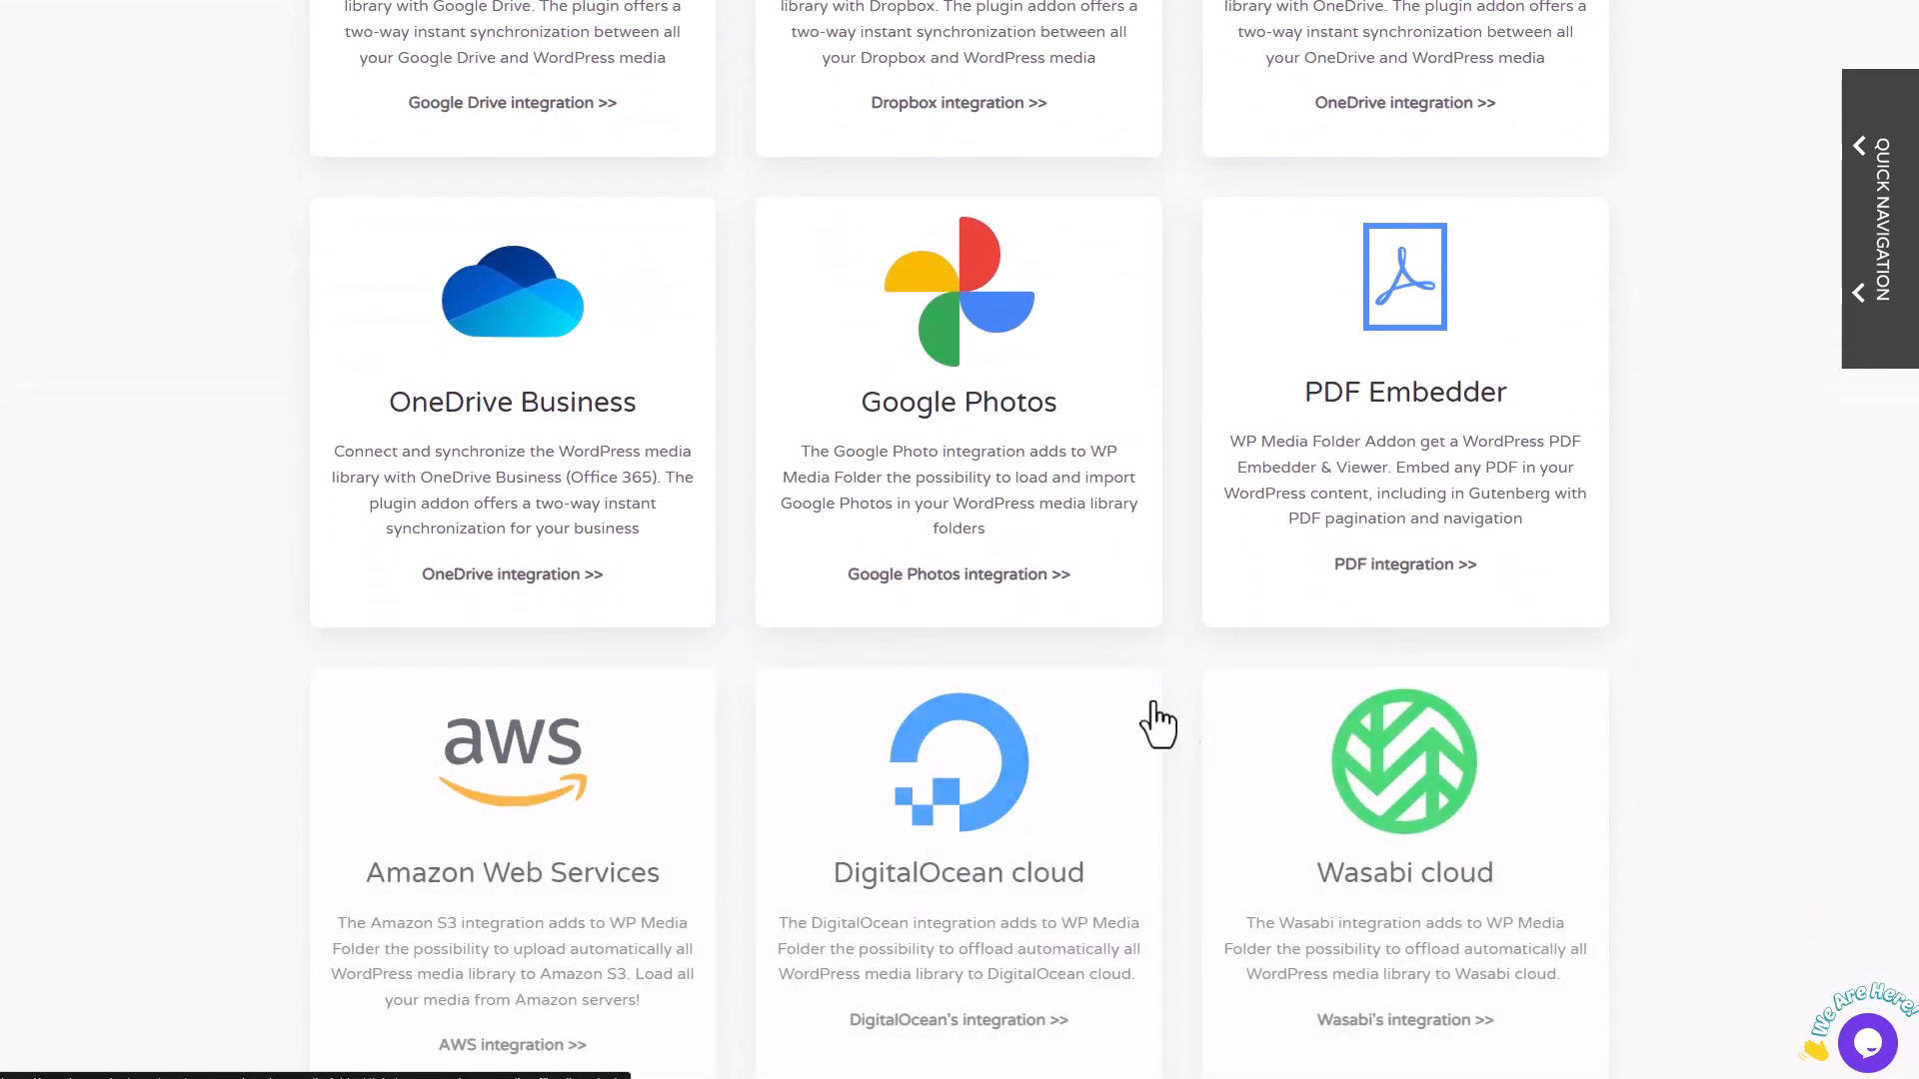
scroll(1282, 739, down, 12)
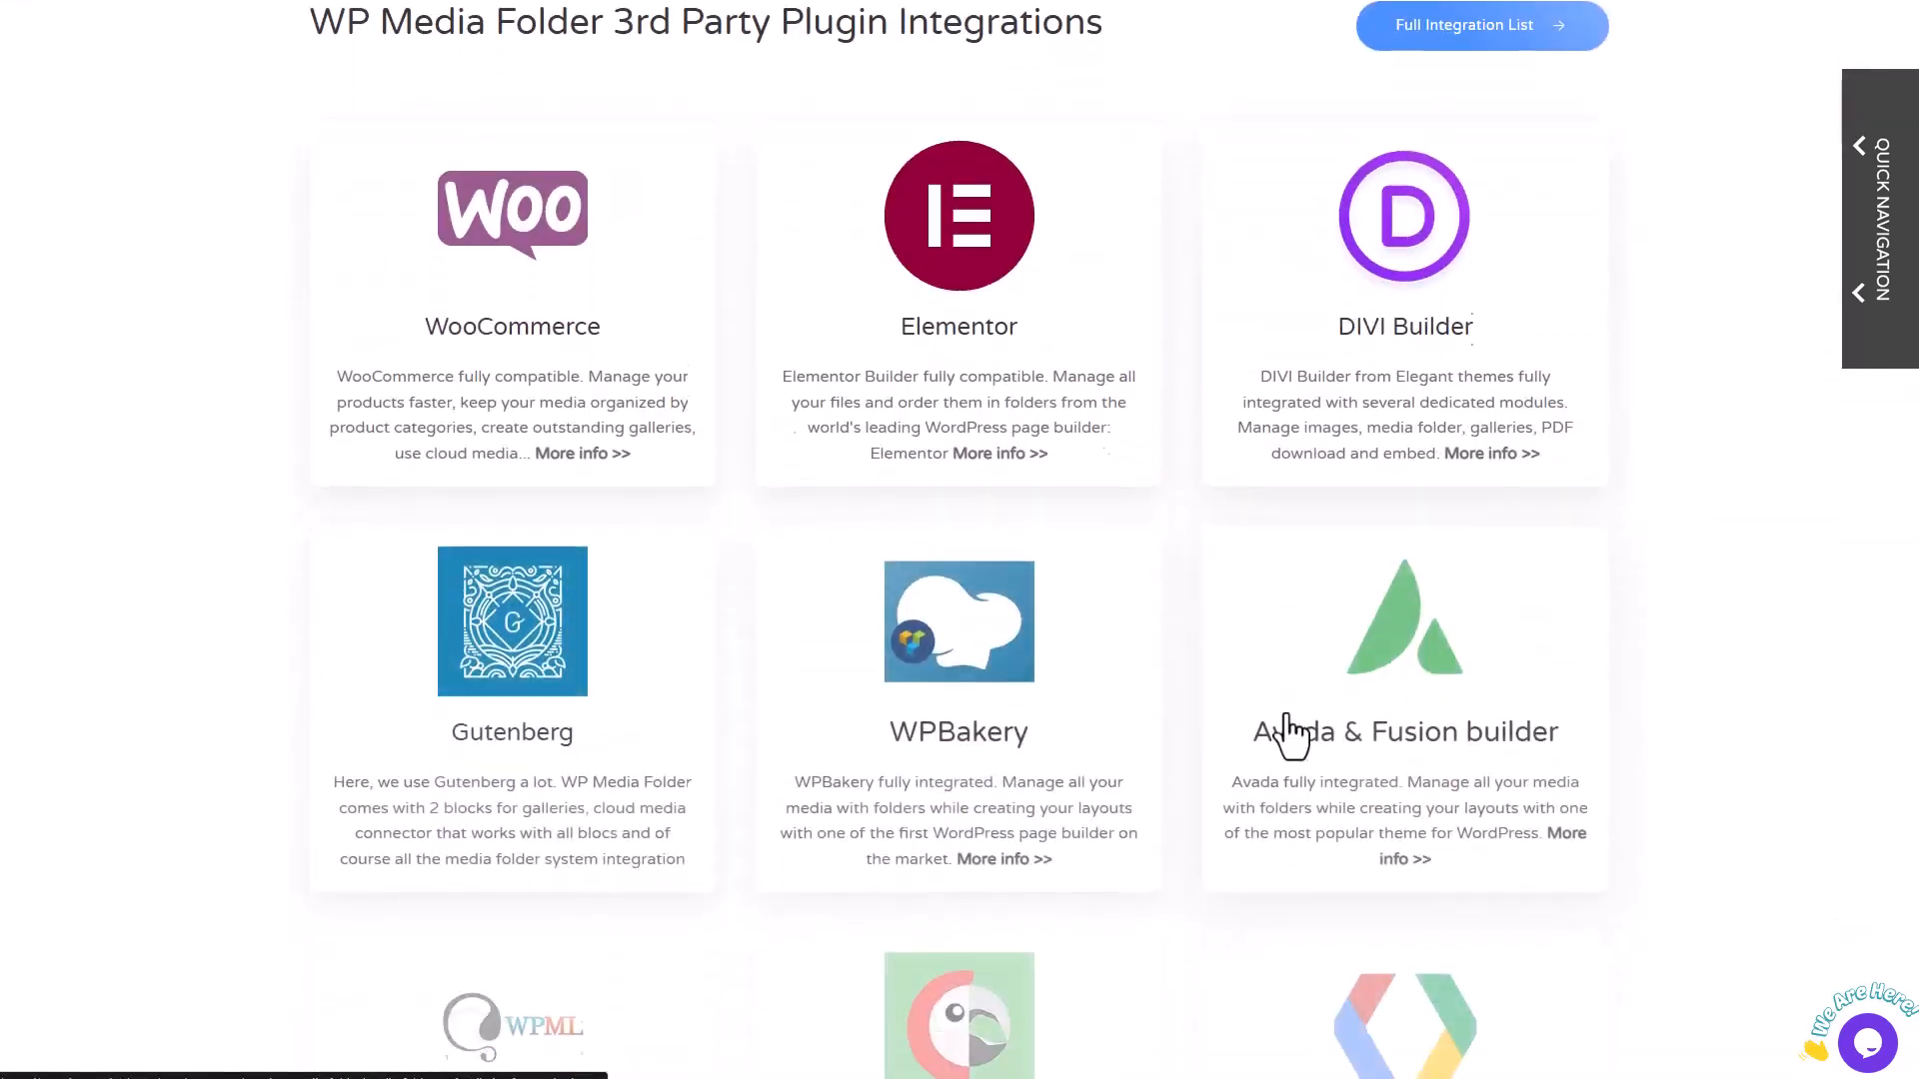
scroll(1467, 709, down, 4)
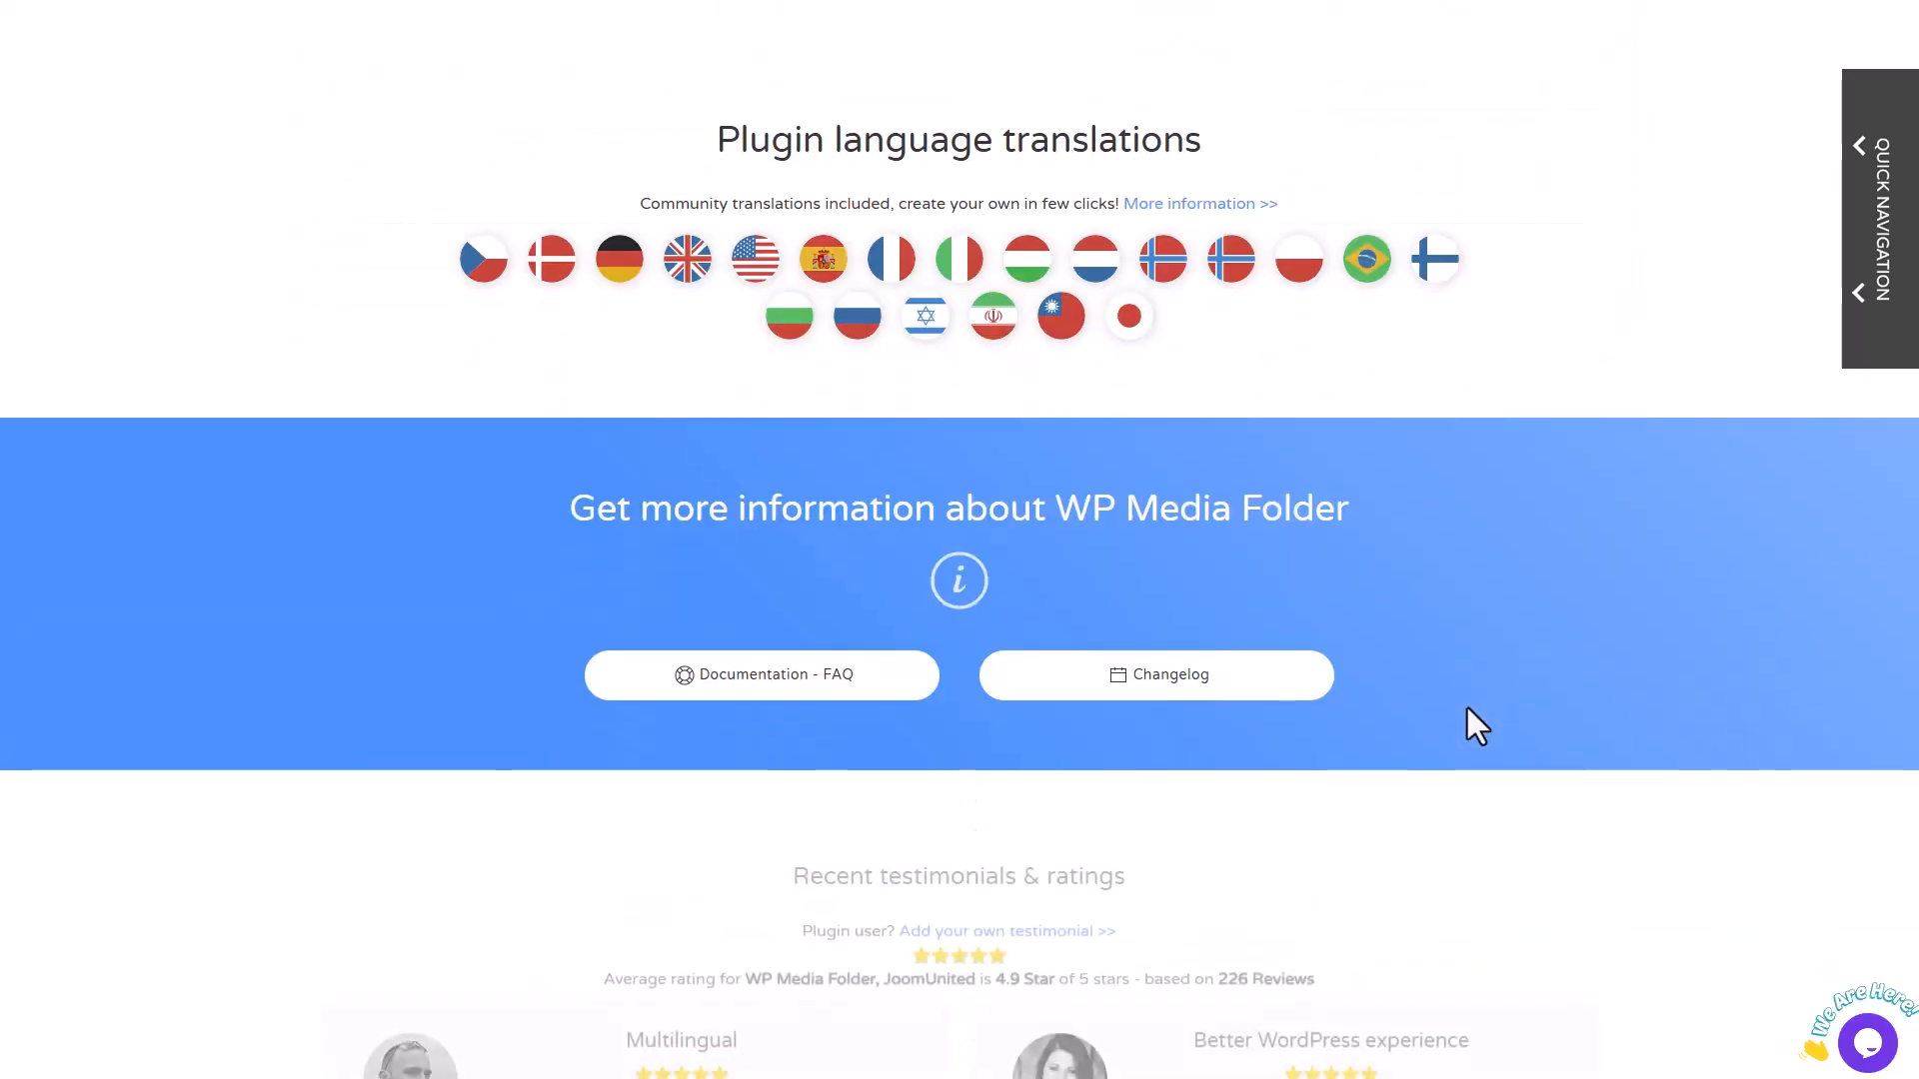
scroll(1467, 715, up, 4)
scroll(1075, 400, down, 16)
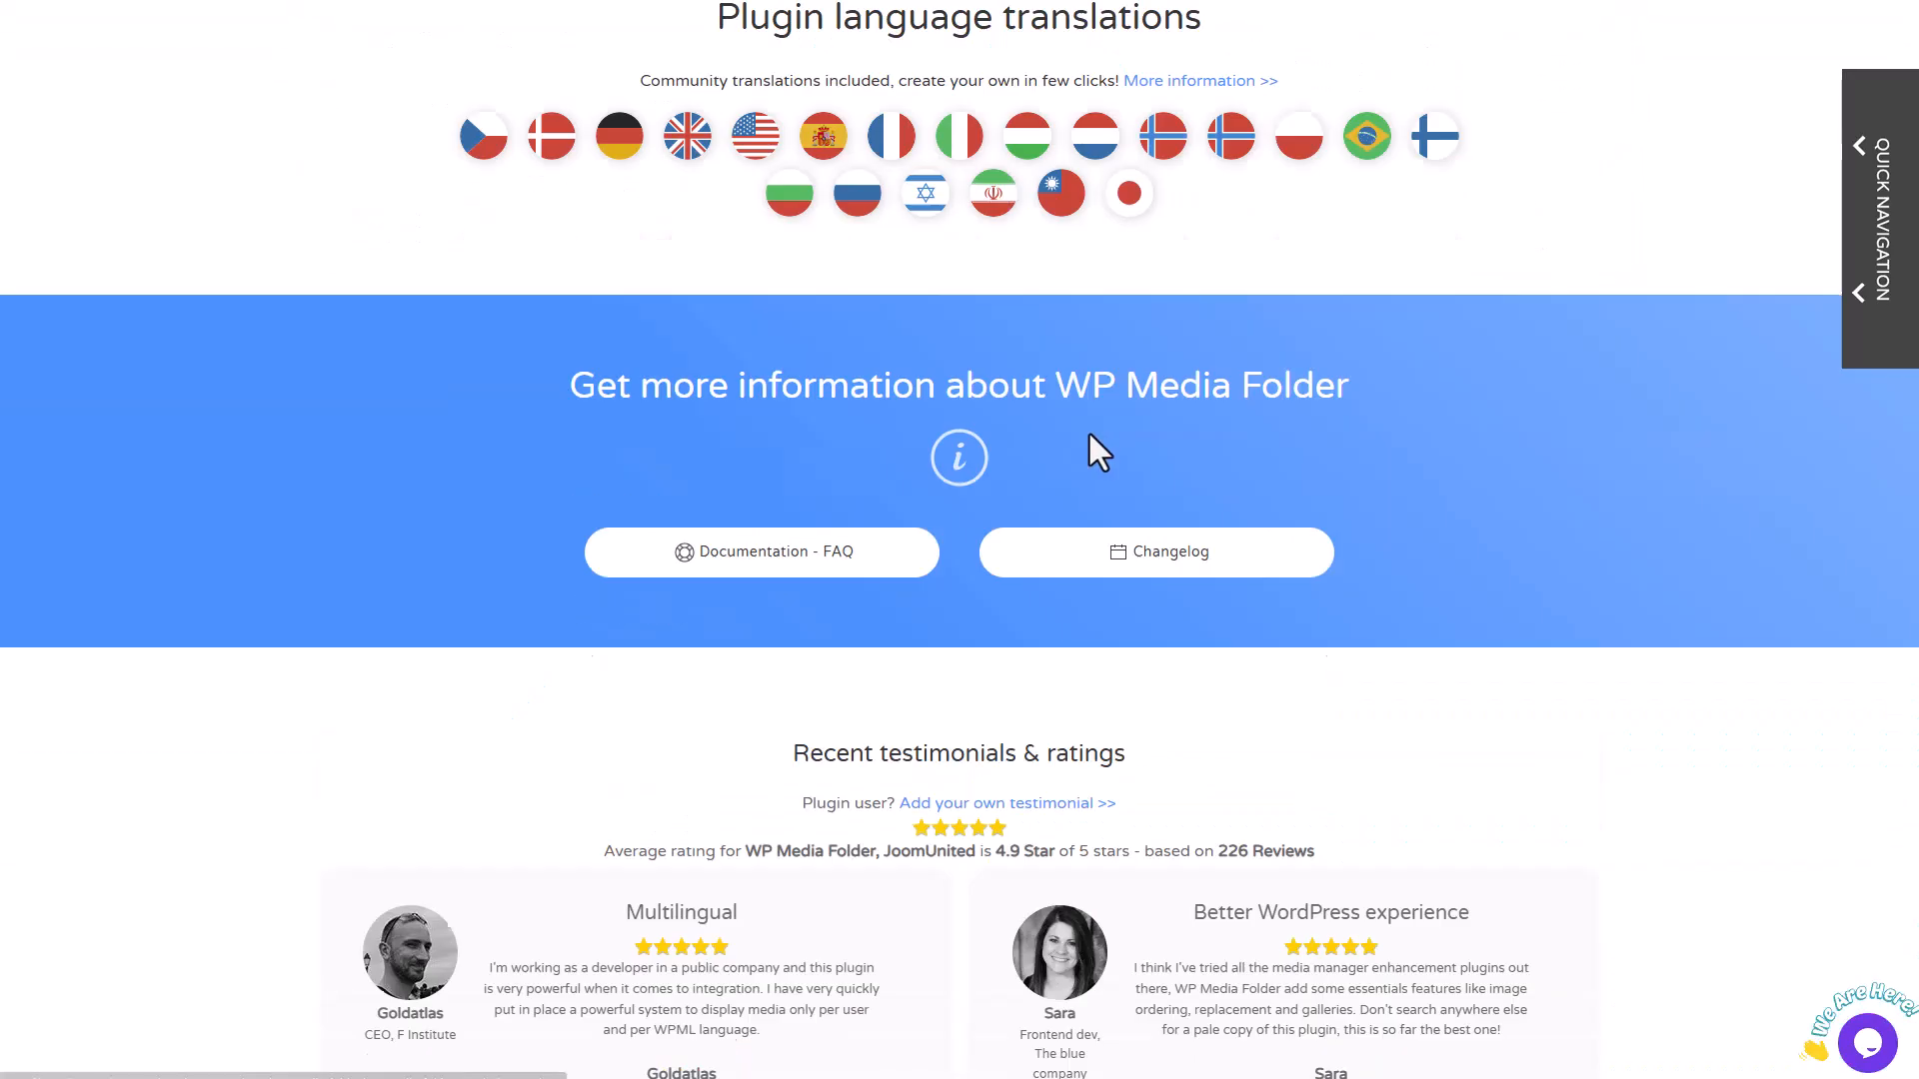
scroll(1371, 470, down, 2)
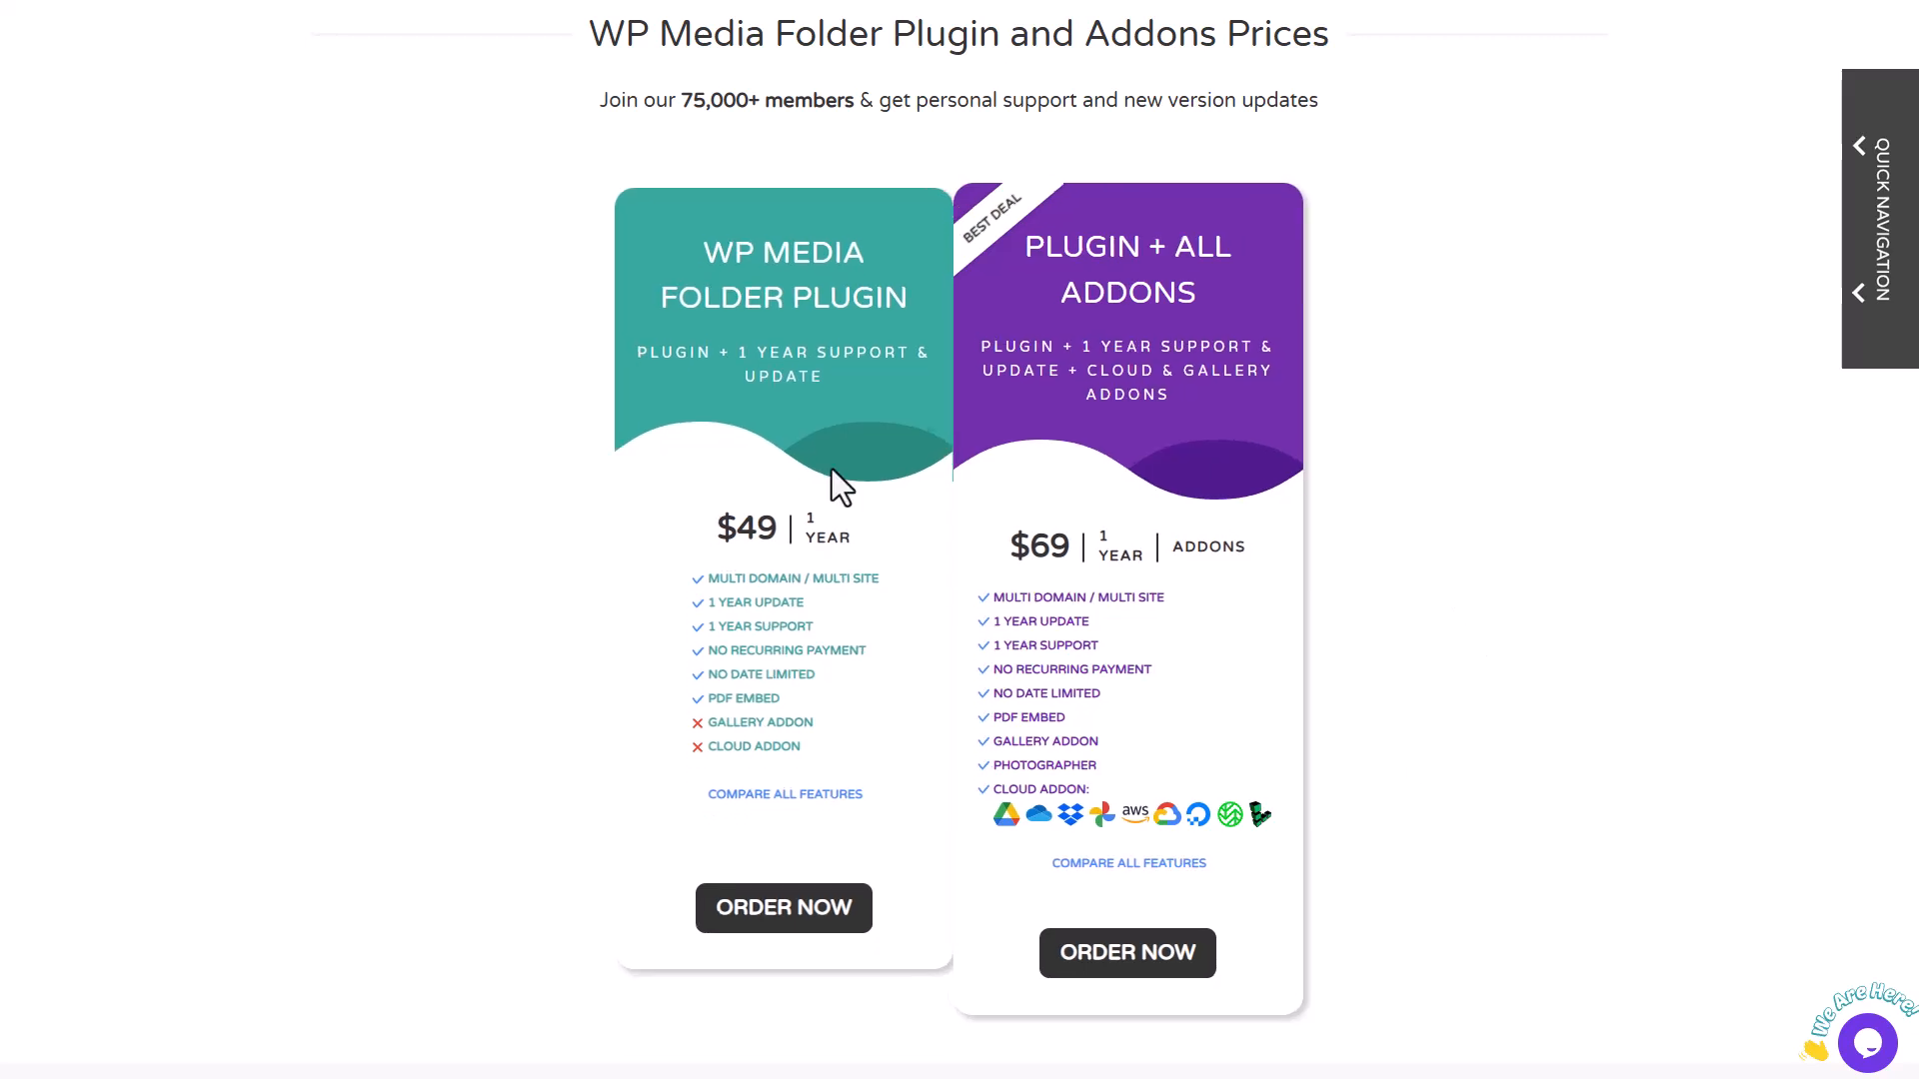